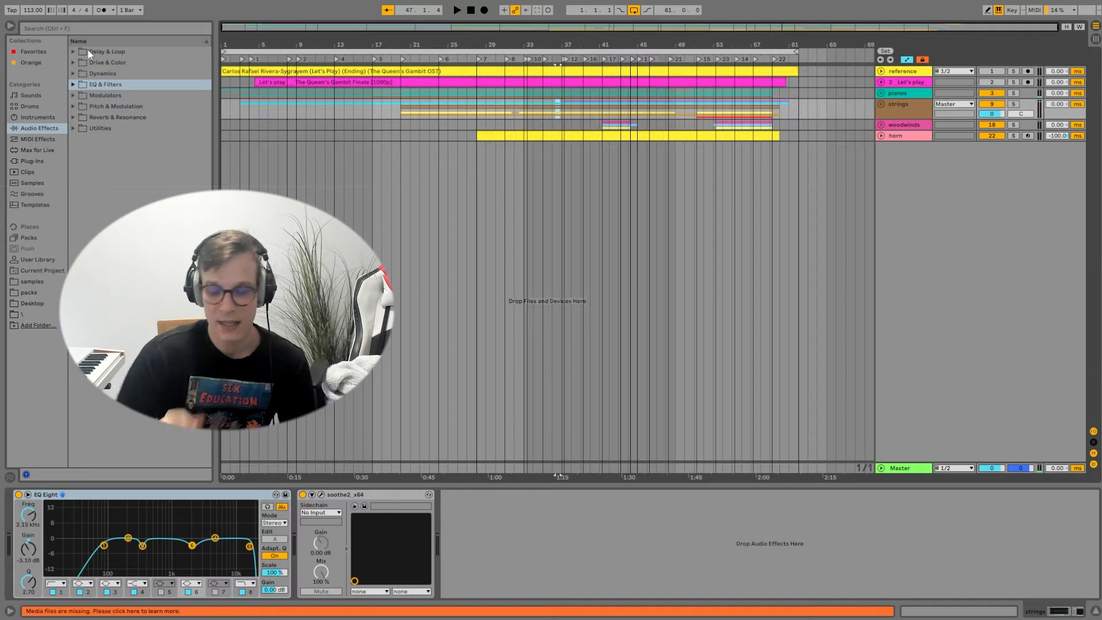
Expand the pianos group and unfold its melody track and the piano track directly above it
{"action": "left_click", "coordinate": [882, 94]}
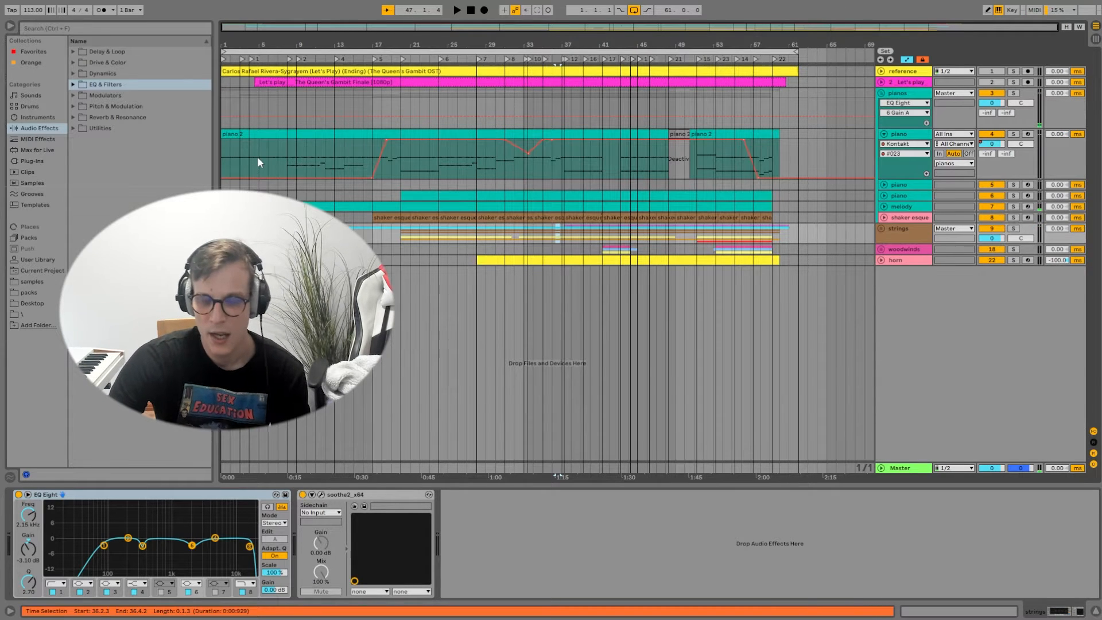
{"action": "left_click", "coordinate": [260, 134]}
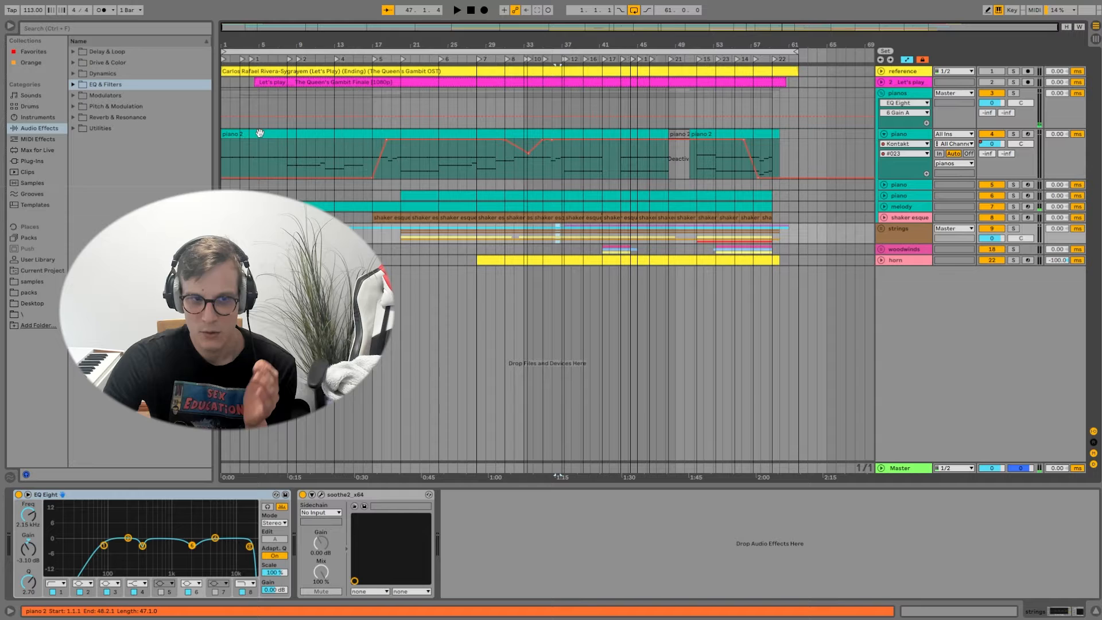
{"action": "left_click", "coordinate": [884, 208]}
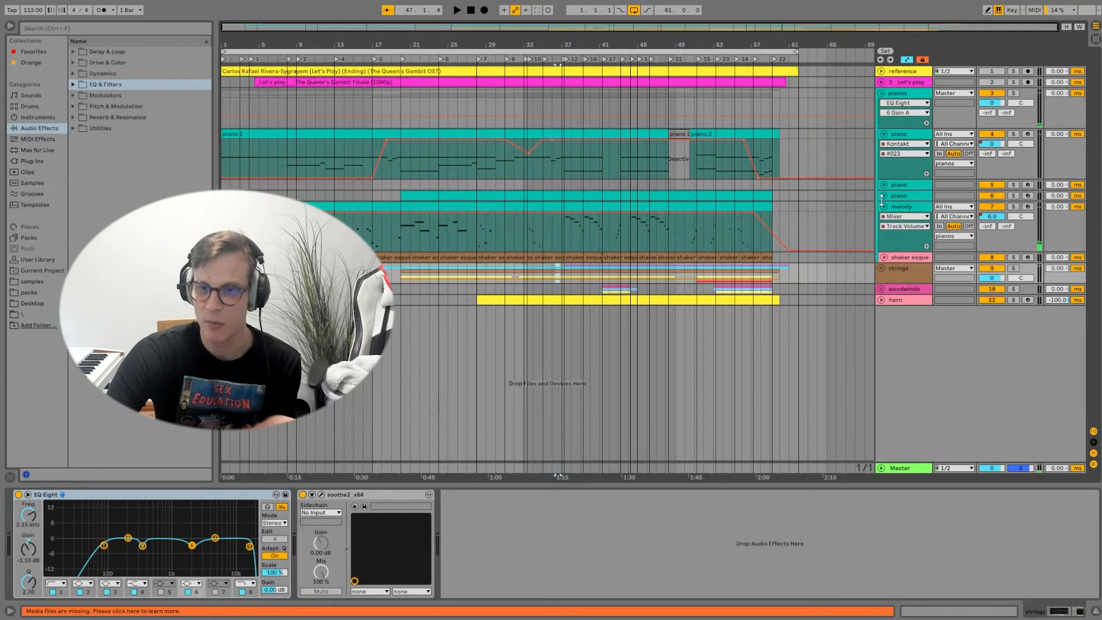
{"action": "left_click", "coordinate": [884, 196]}
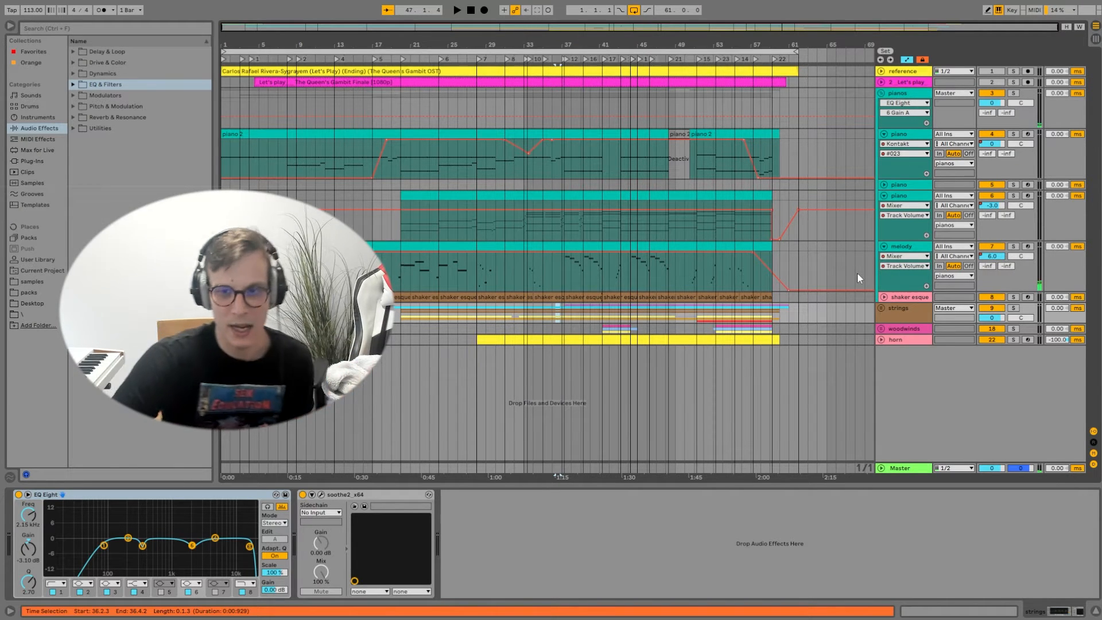
Expand the strings group with the device view hidden, and unfold its string and violin tracks
{"action": "left_click", "coordinate": [882, 308]}
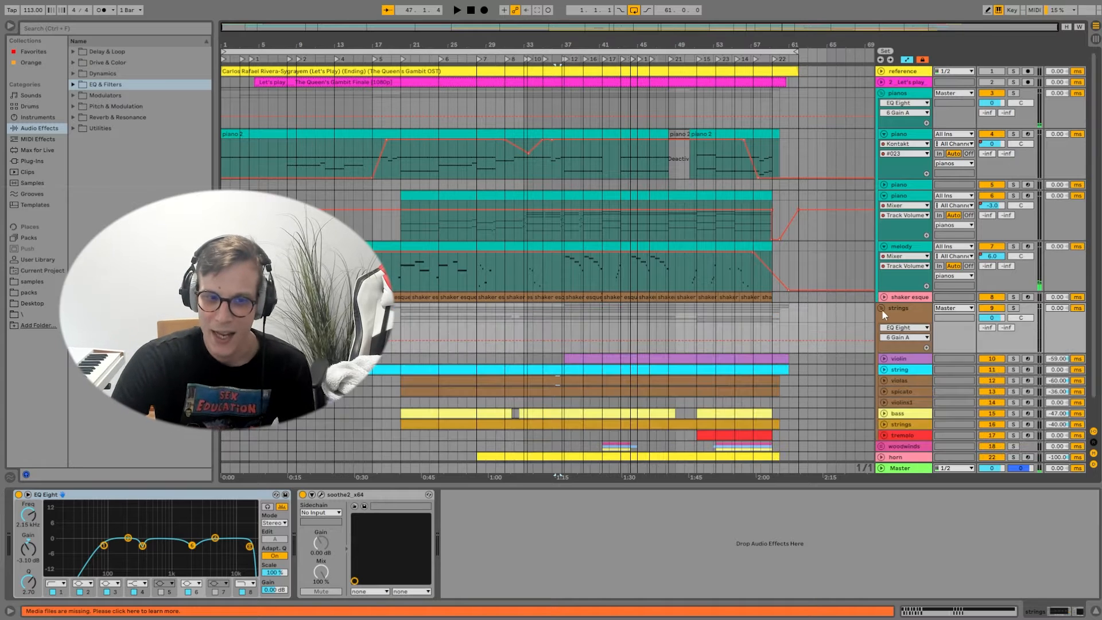
{"action": "left_click", "coordinate": [1096, 611]}
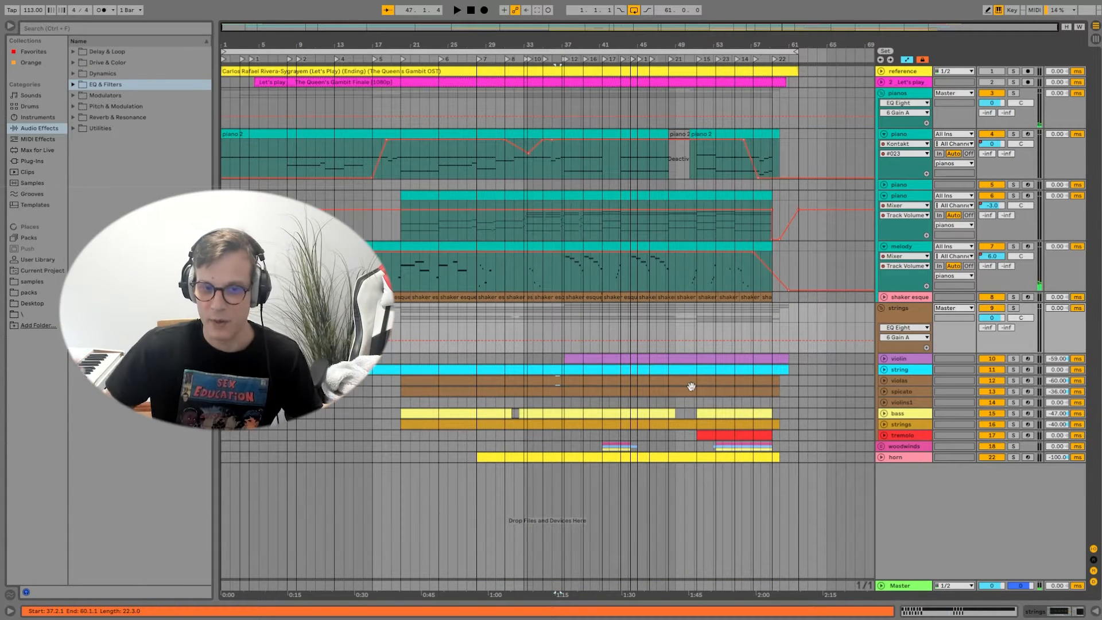
{"action": "left_click", "coordinate": [884, 370]}
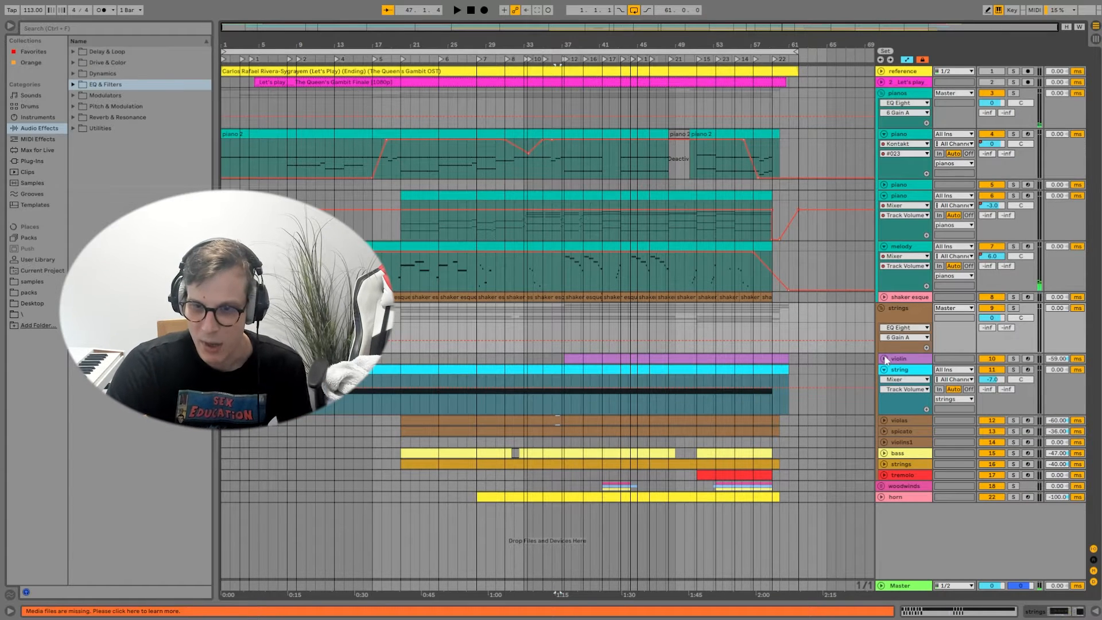
{"action": "left_click", "coordinate": [884, 359]}
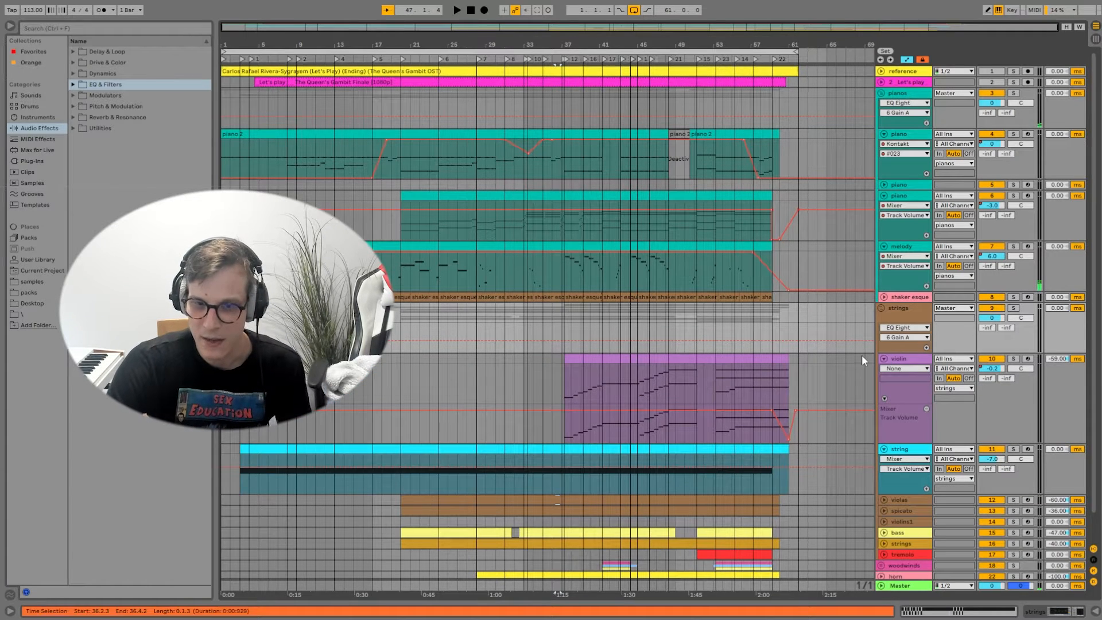
Inspect the piano 2 clip's notes and the Kontakt instrument loaded on the first piano track, and close the plug-in window
{"action": "double_click", "coordinate": [250, 132]}
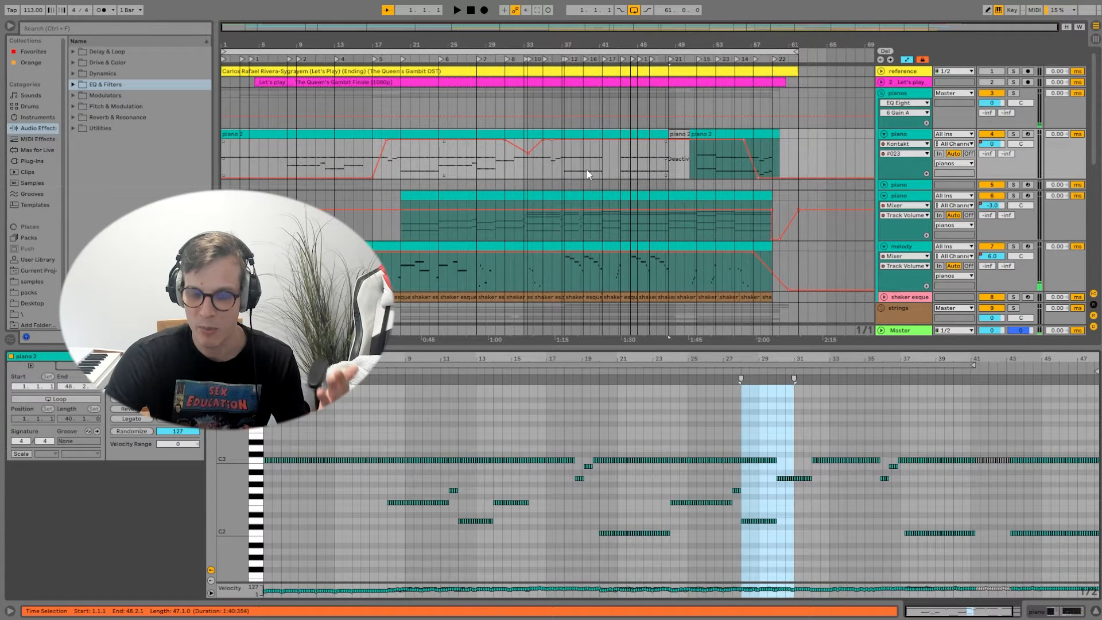
{"action": "left_click", "coordinate": [1040, 611]}
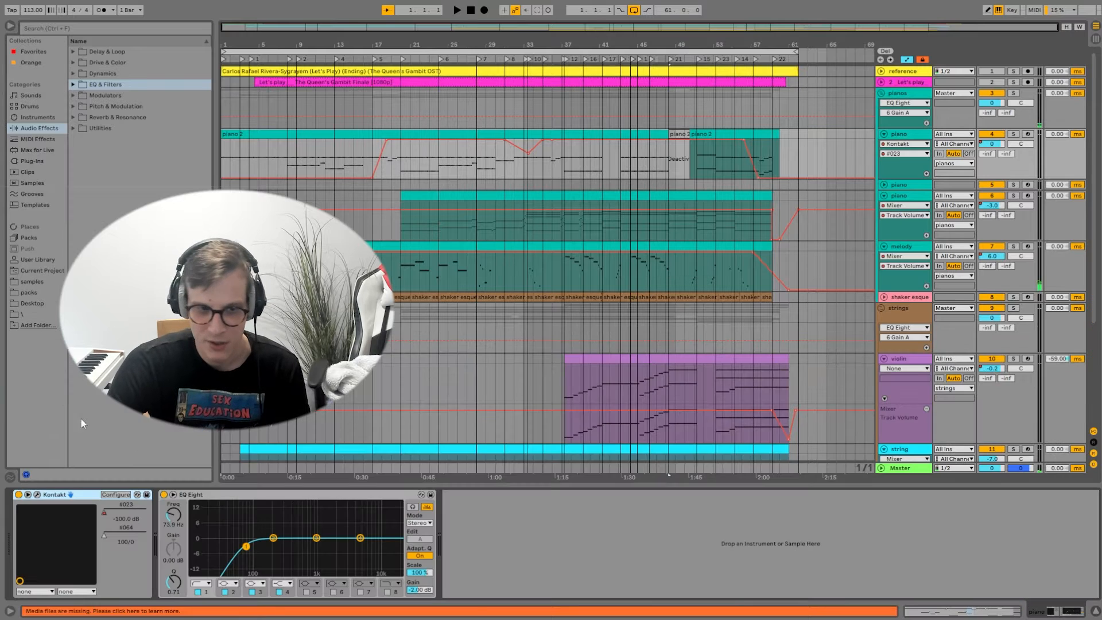
{"action": "left_click", "coordinate": [37, 494]}
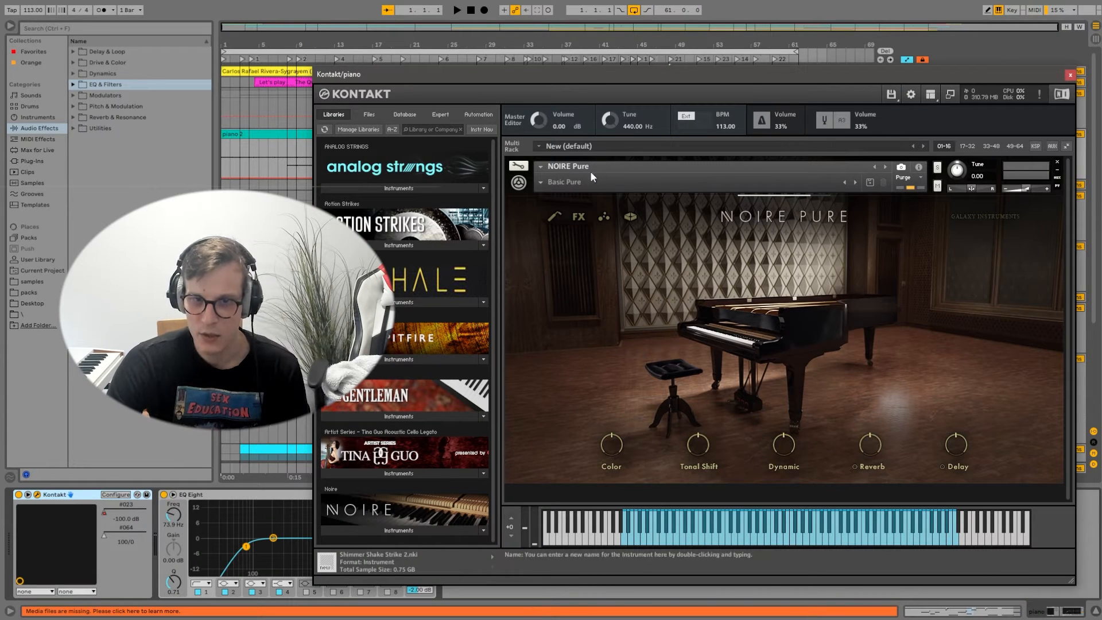
{"action": "left_click", "coordinate": [1069, 76]}
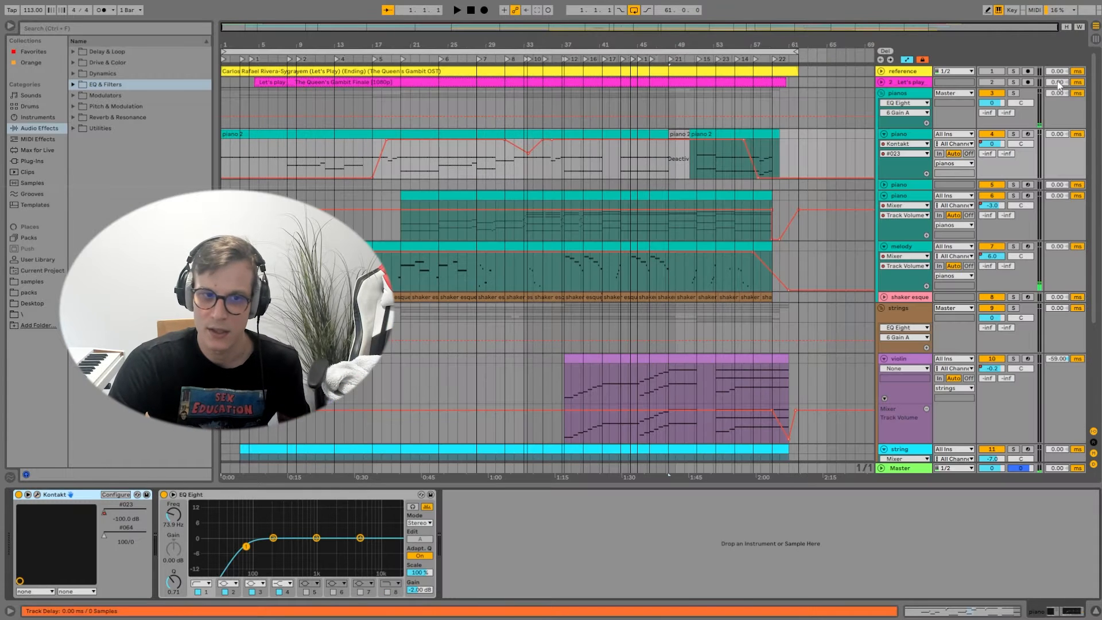
Solo the first piano track and play its piano 2 clip from the start while following the notes
{"action": "left_click", "coordinate": [1014, 134]}
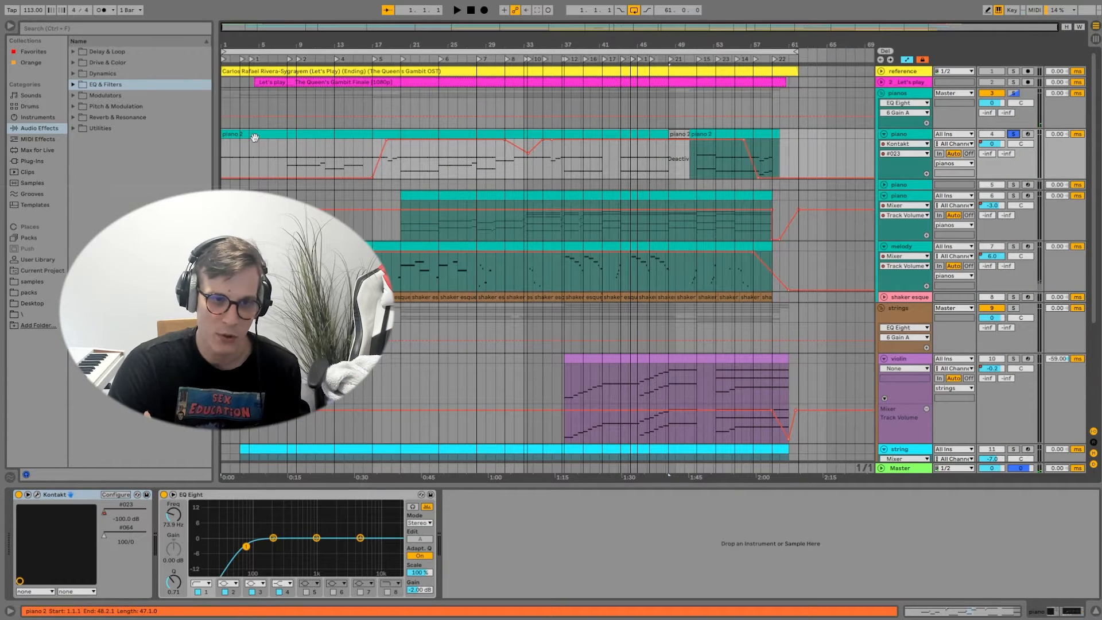
{"action": "double_click", "coordinate": [226, 138]}
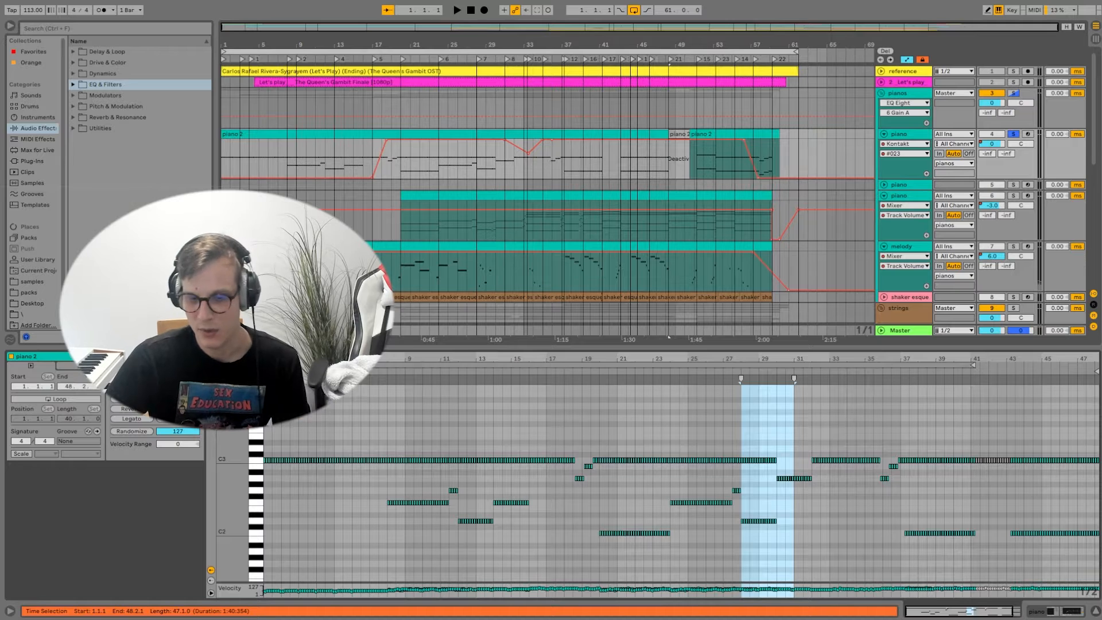
{"action": "left_click_drag", "start_coordinate": [322, 359], "coordinate": [322, 394]}
{"action": "key", "text": "space"}
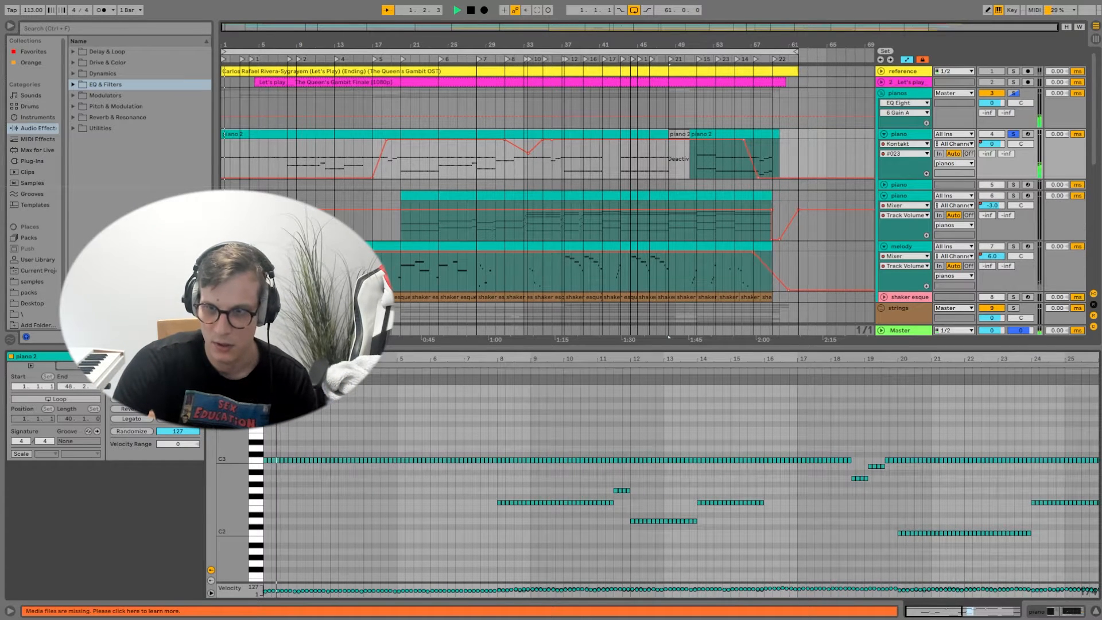
{"action": "left_click_drag", "start_coordinate": [313, 359], "coordinate": [297, 338]}
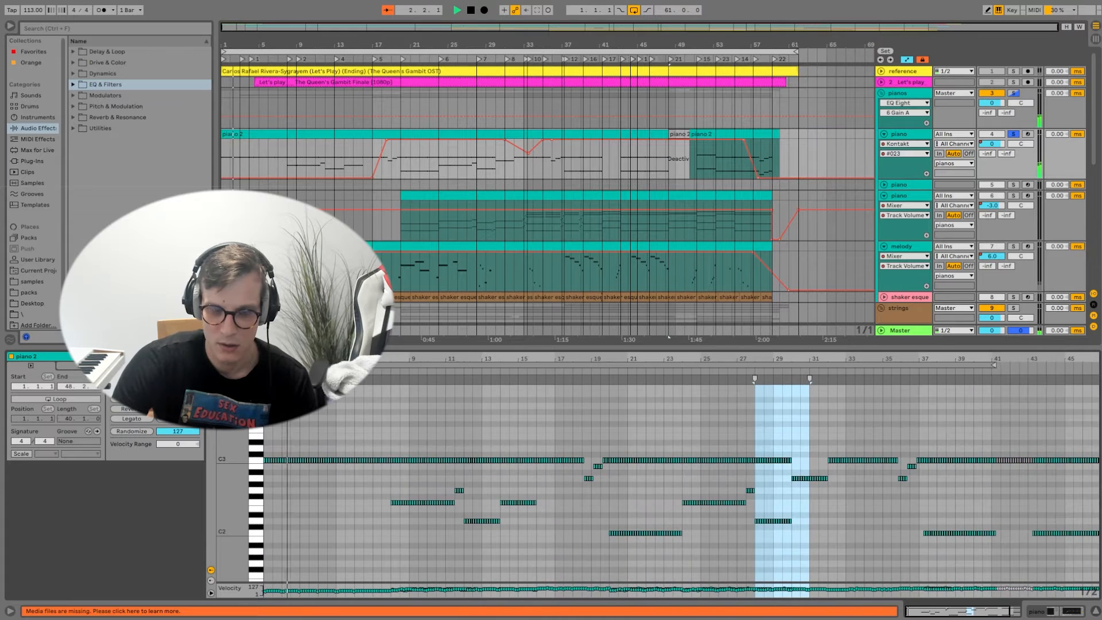
{"action": "key", "text": "space"}
{"action": "key", "text": "space"}
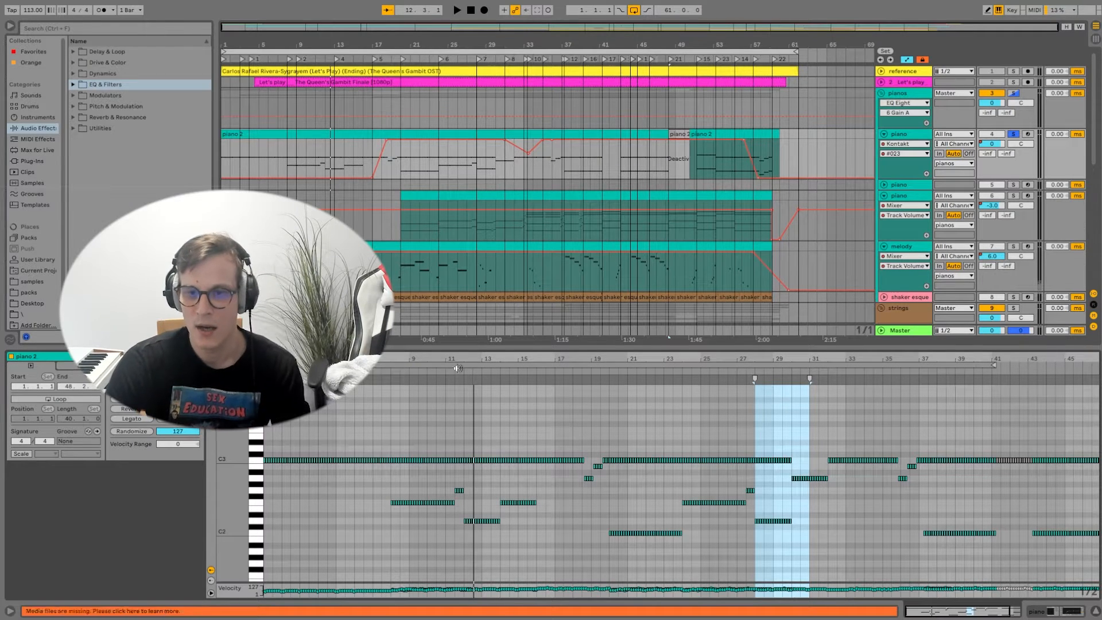
Add the melody track to the solo and show its clip's full note range
{"action": "left_click", "coordinate": [1014, 247]}
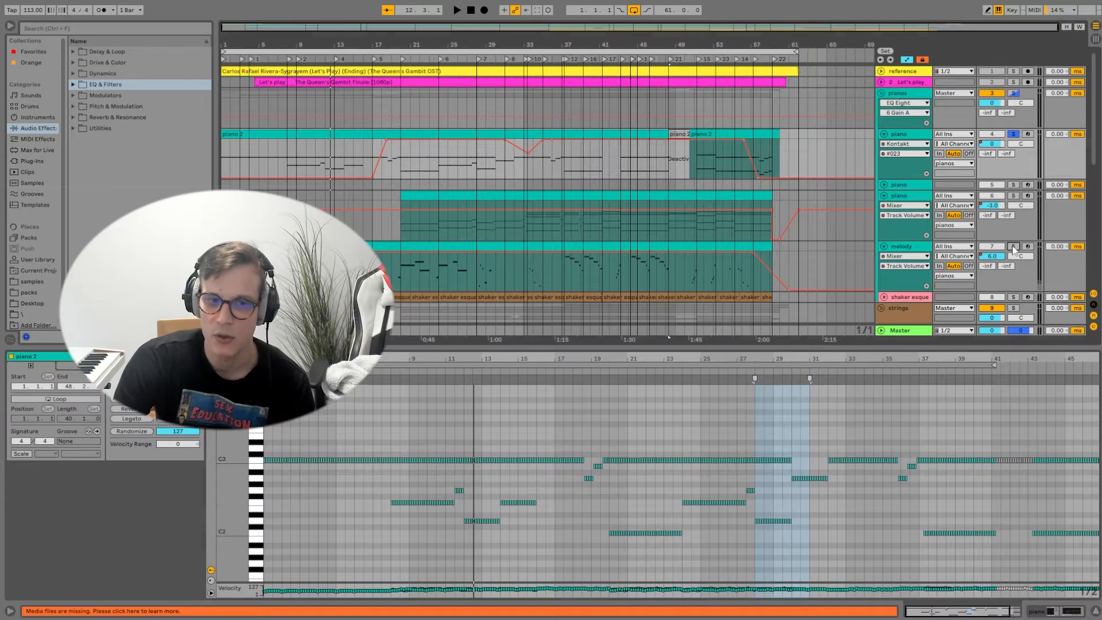
{"action": "left_click", "coordinate": [575, 246]}
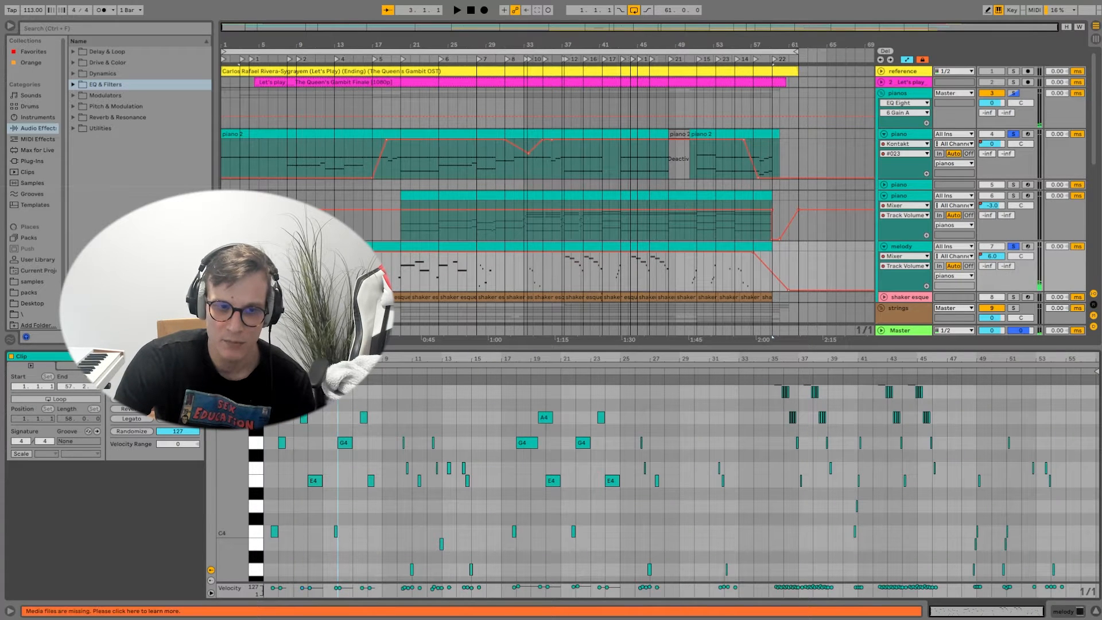
{"action": "left_click_drag", "start_coordinate": [232, 426], "coordinate": [205, 426]}
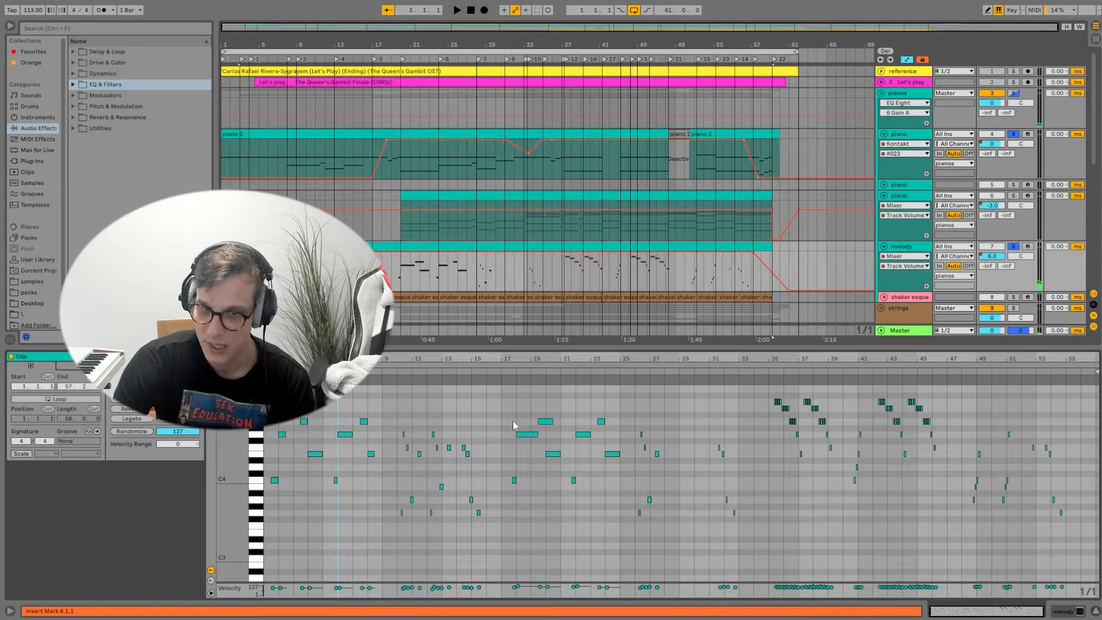
{"action": "scroll", "coordinate": [773, 405], "scroll_direction": "up", "scroll_amount": 2}
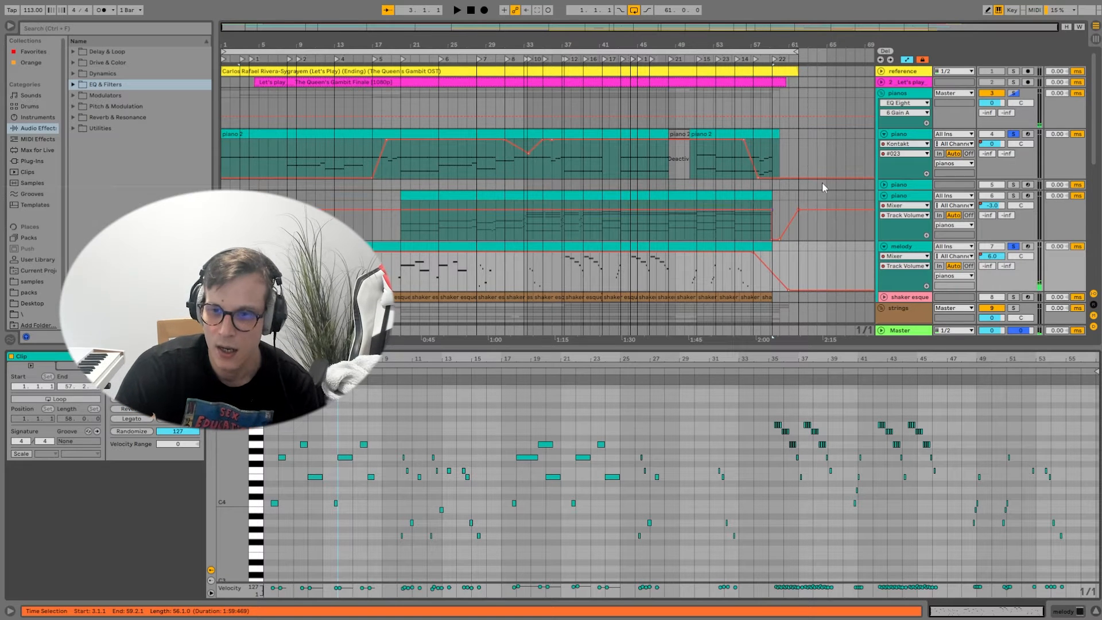
Play the soloed piano and melody from near the start of the melody, following the melody notes up close
{"action": "left_click", "coordinate": [253, 59]}
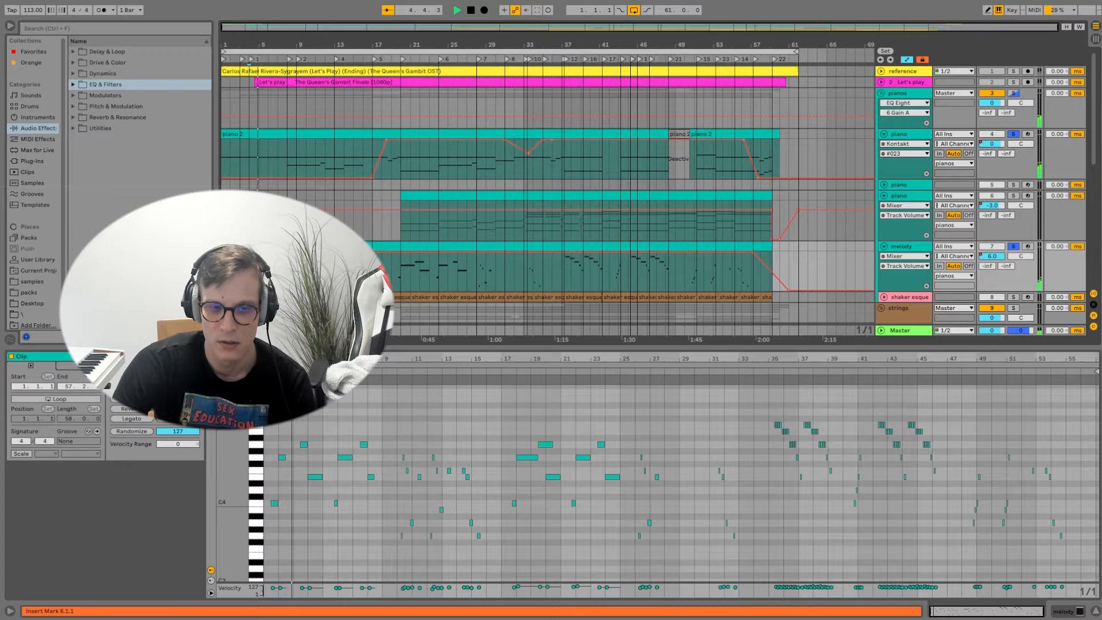
{"action": "left_click", "coordinate": [337, 432]}
{"action": "scroll", "coordinate": [337, 432], "scroll_direction": "down", "scroll_amount": 2}
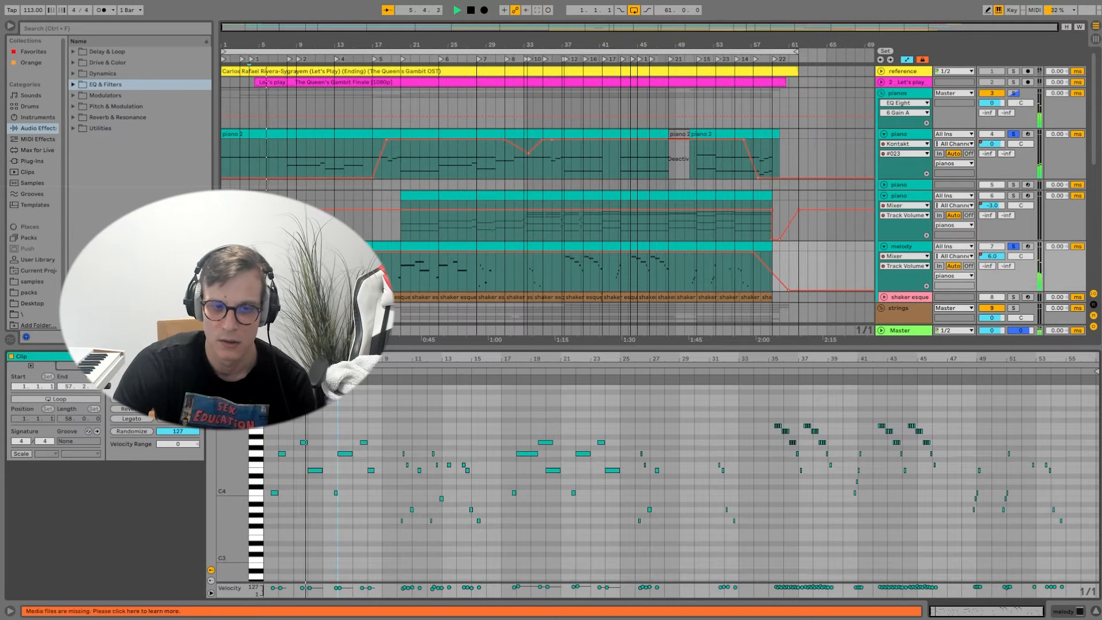
{"action": "left_click_drag", "start_coordinate": [322, 348], "coordinate": [322, 334]}
{"action": "left_click_drag", "start_coordinate": [232, 414], "coordinate": [242, 414]}
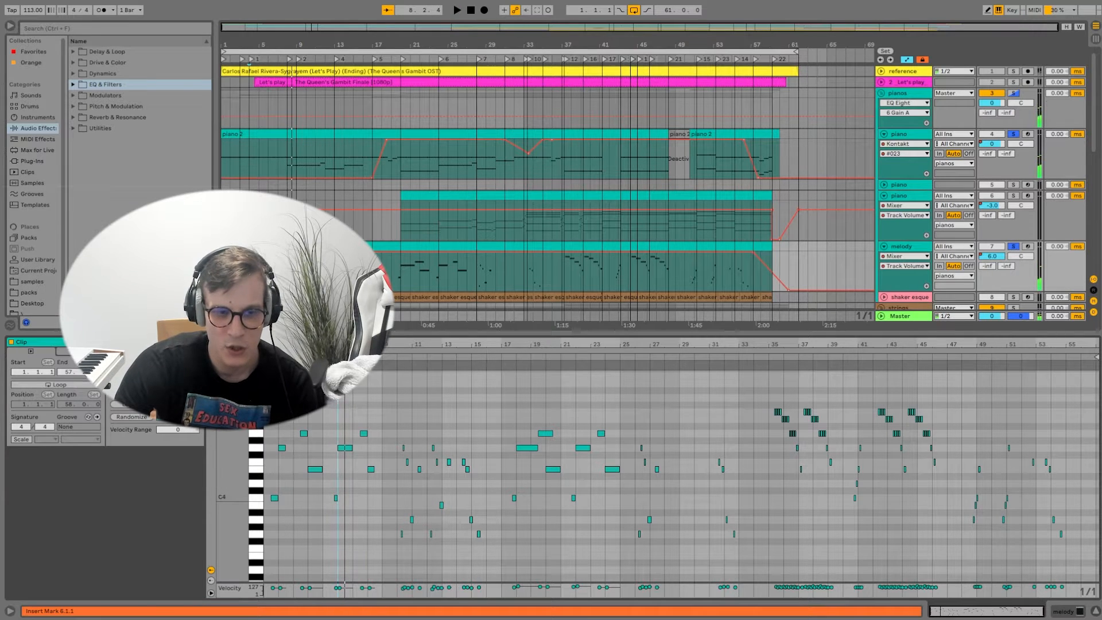
{"action": "key", "text": "plus"}
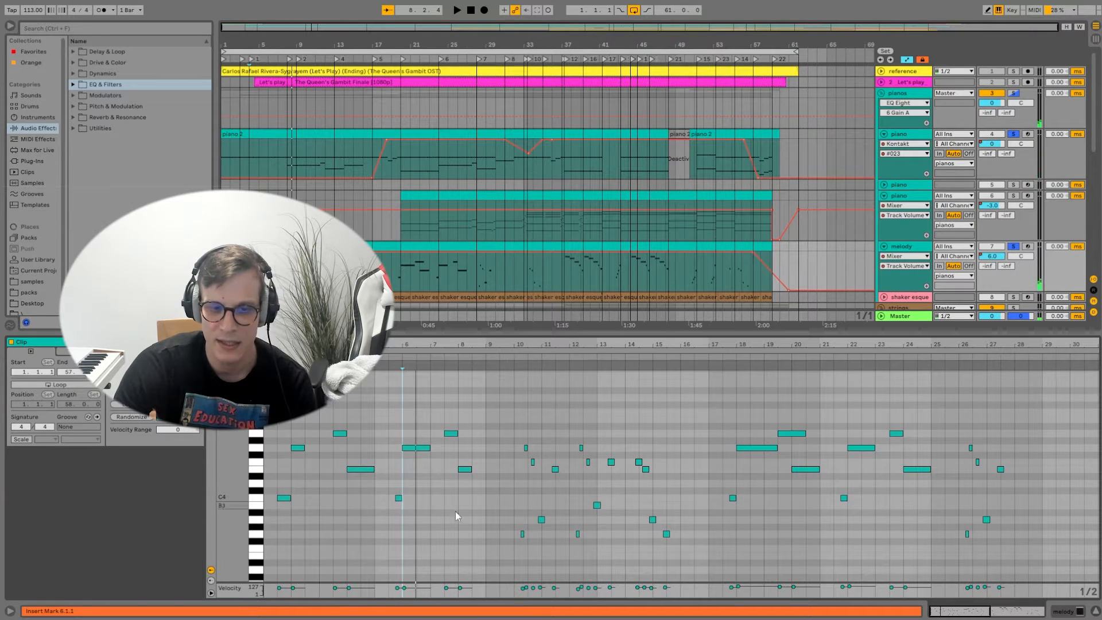
{"action": "key", "text": "space"}
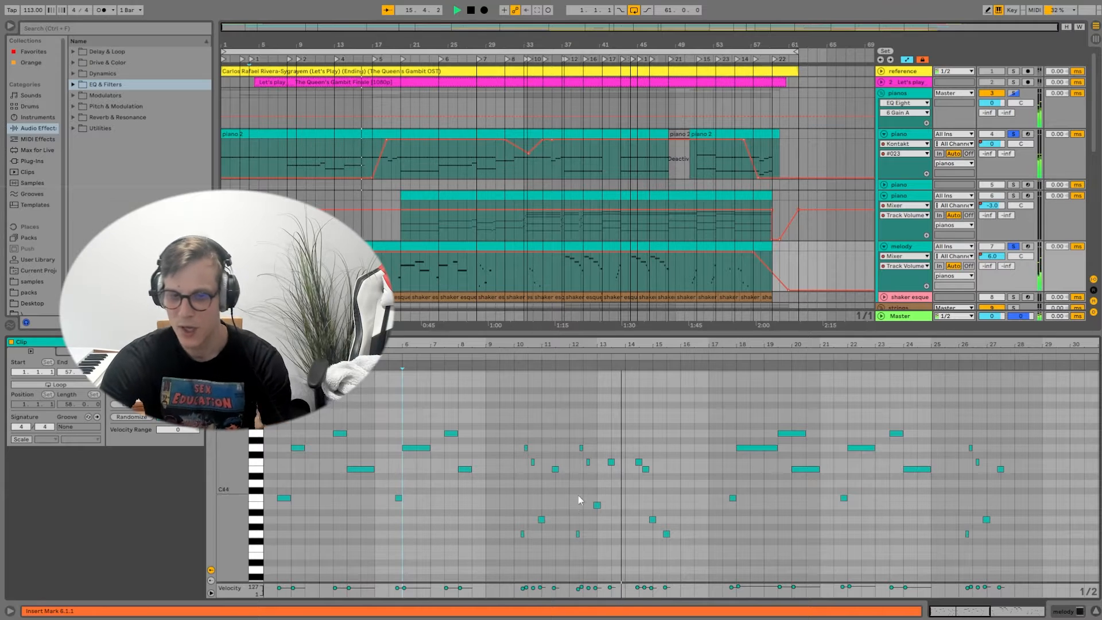
{"action": "key", "text": "space"}
Select the melody phrase in bars 9 to 11, single out its closing E4 note, and resume playback
{"action": "left_click_drag", "start_coordinate": [560, 540], "coordinate": [505, 418]}
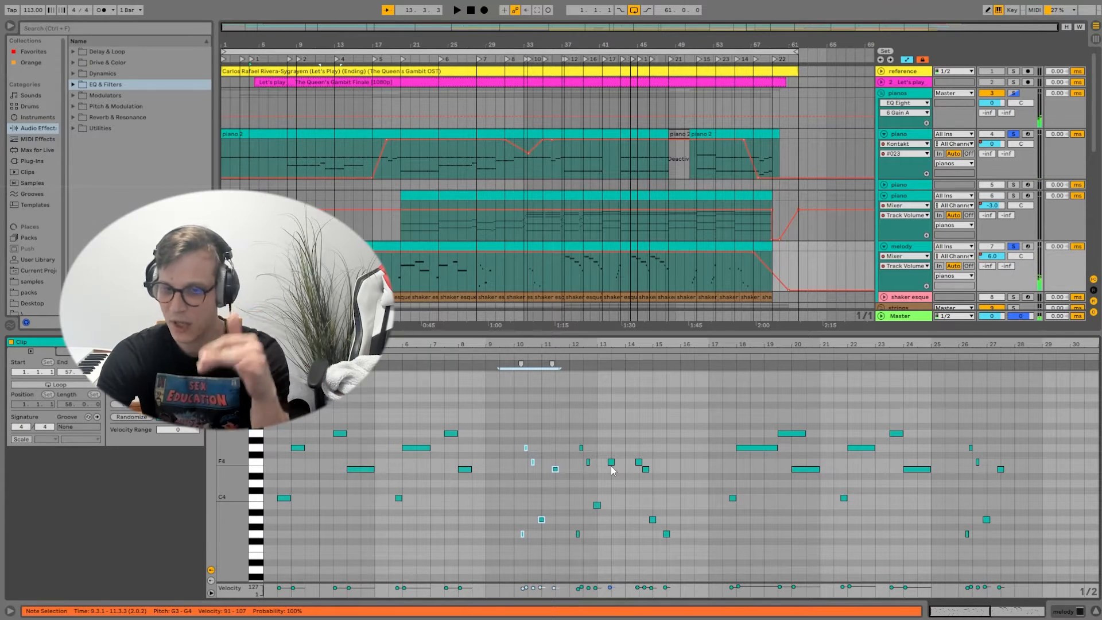
{"action": "left_click", "coordinate": [555, 470]}
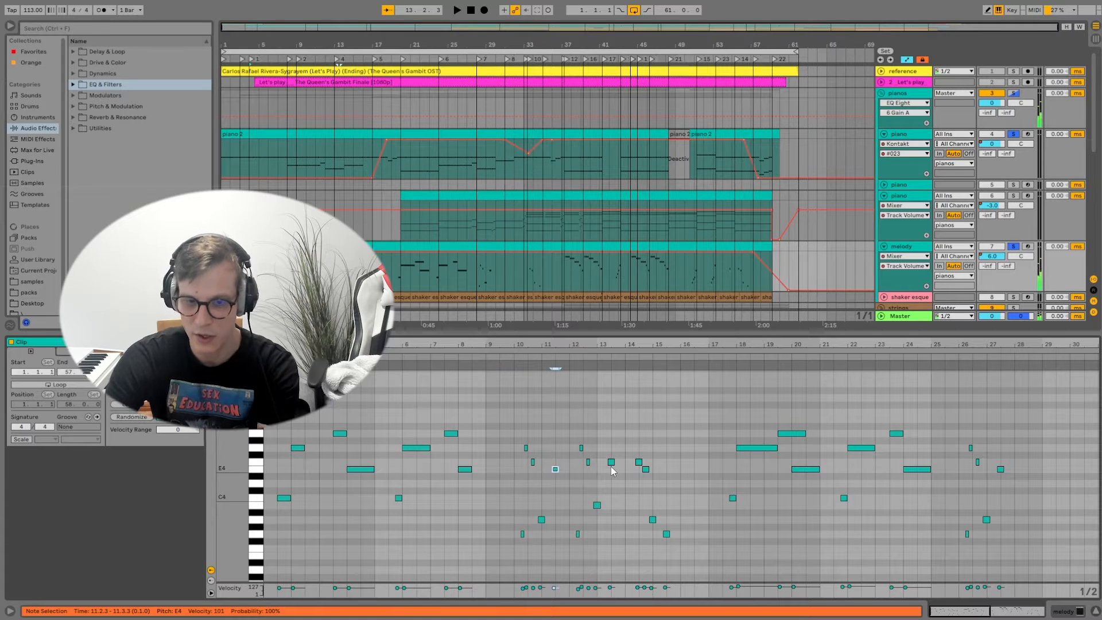
{"action": "key", "text": "space"}
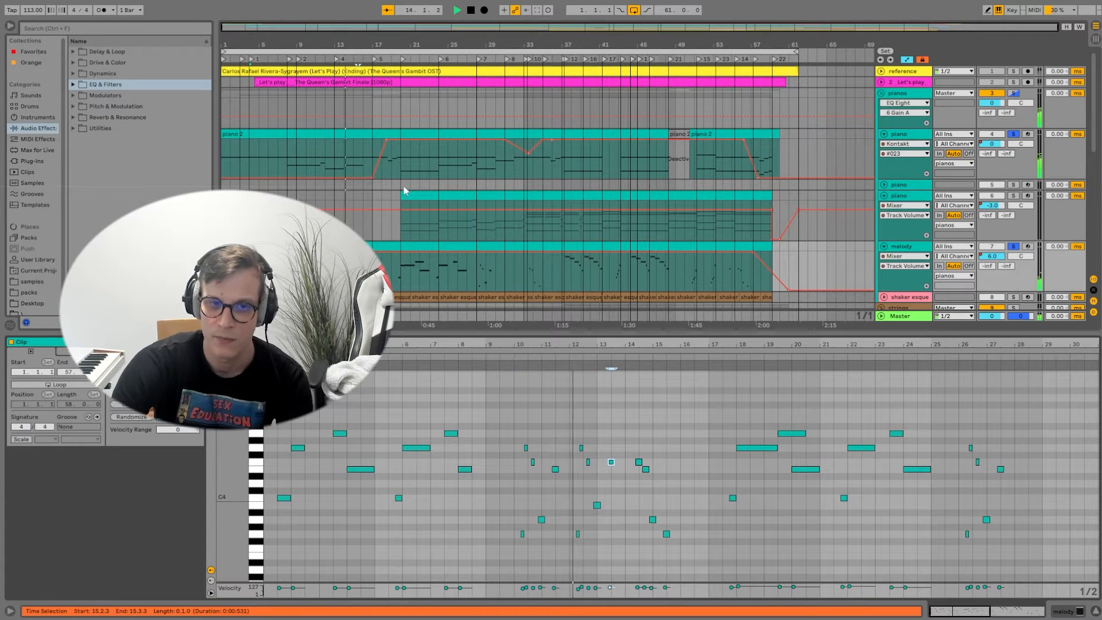
Show the piano 2 and melody clips together, stop playback, and select the F2 bass notes starting at bar 14
{"action": "left_click", "coordinate": [326, 133], "text": "ctrl"}
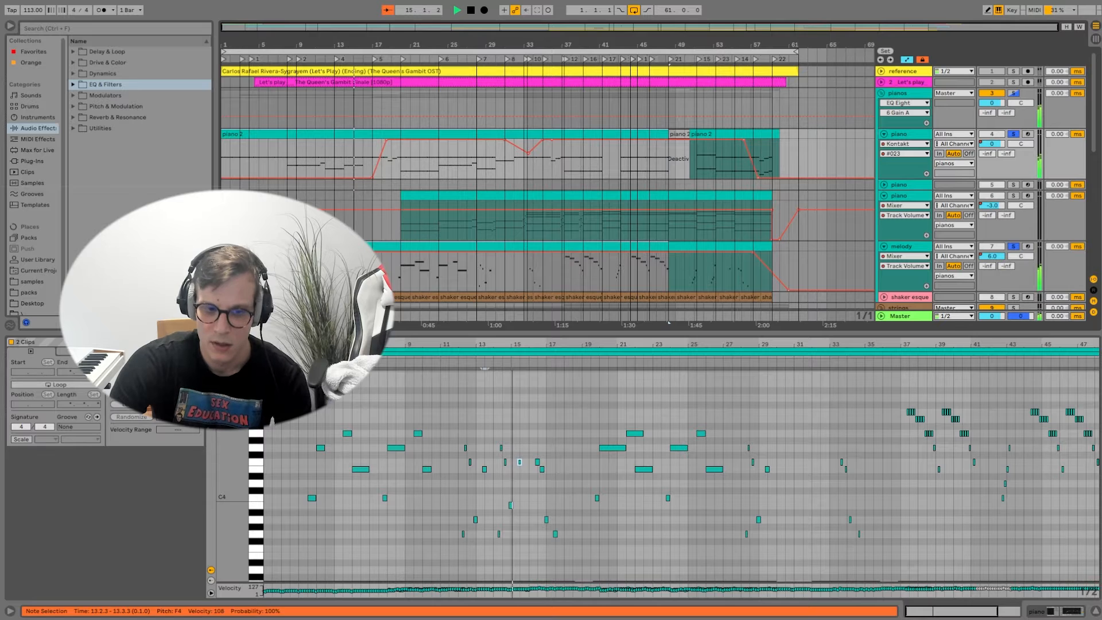
{"action": "left_click_drag", "start_coordinate": [250, 440], "coordinate": [230, 416]}
{"action": "key", "text": "space"}
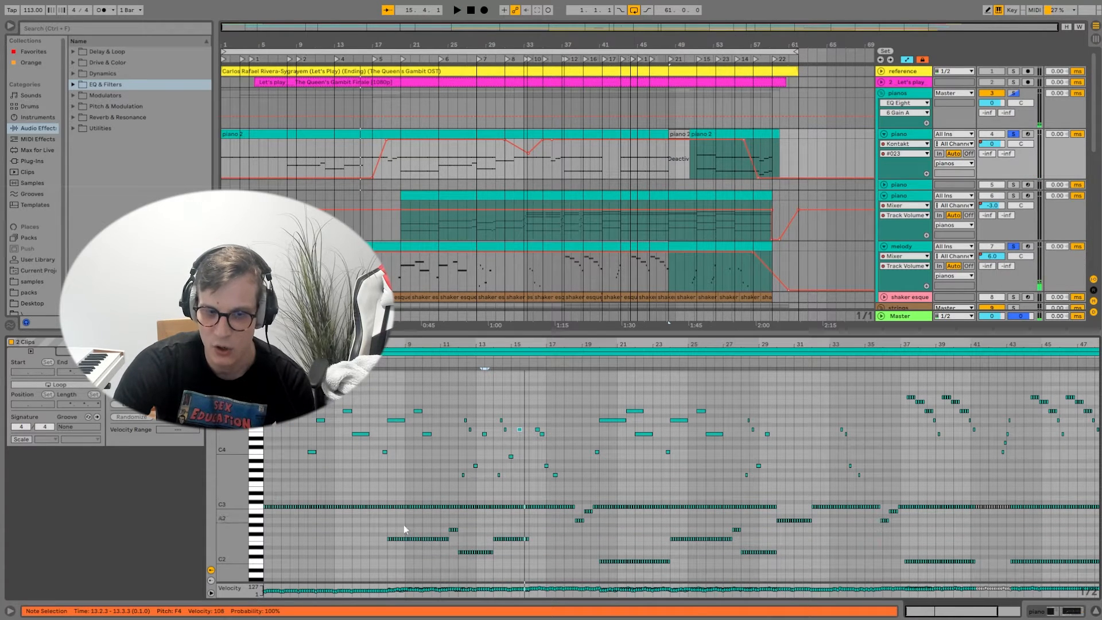
{"action": "left_click", "coordinate": [460, 551]}
{"action": "left_click", "coordinate": [496, 538]}
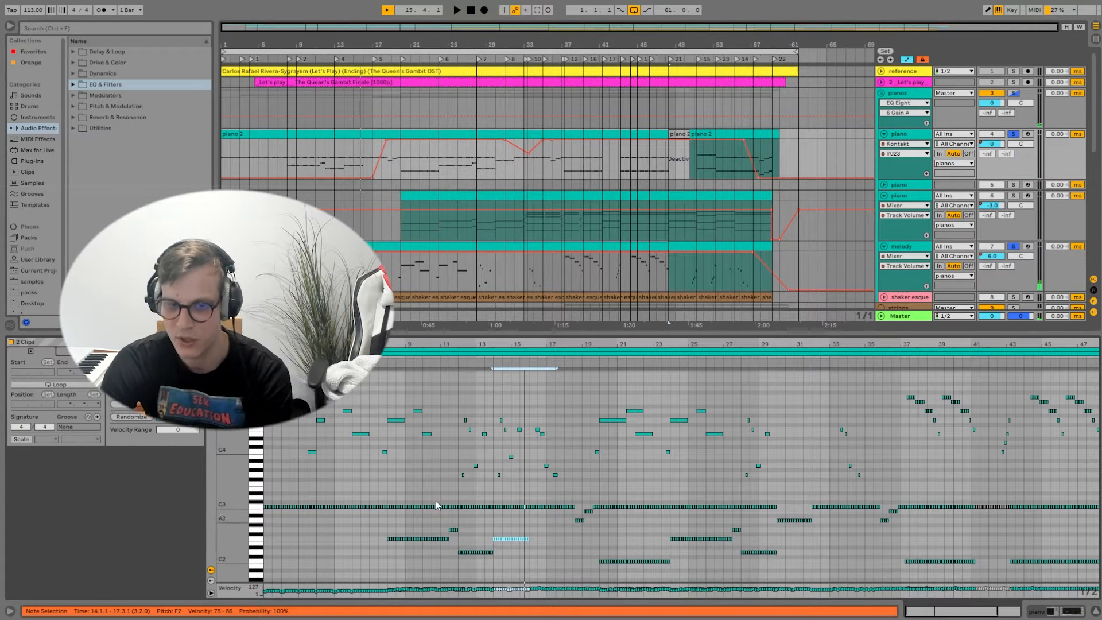
Add the clip on piano track 6 to the combined note view, and return to the piano 2 clip alone
{"action": "left_click", "coordinate": [518, 220]}
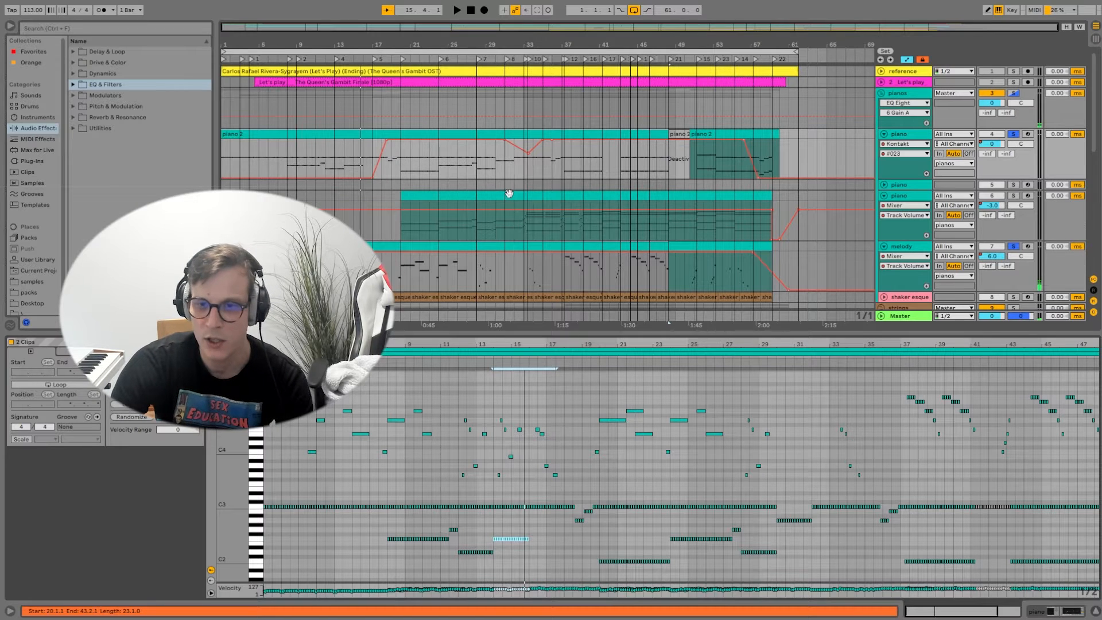
{"action": "left_click", "coordinate": [509, 193]}
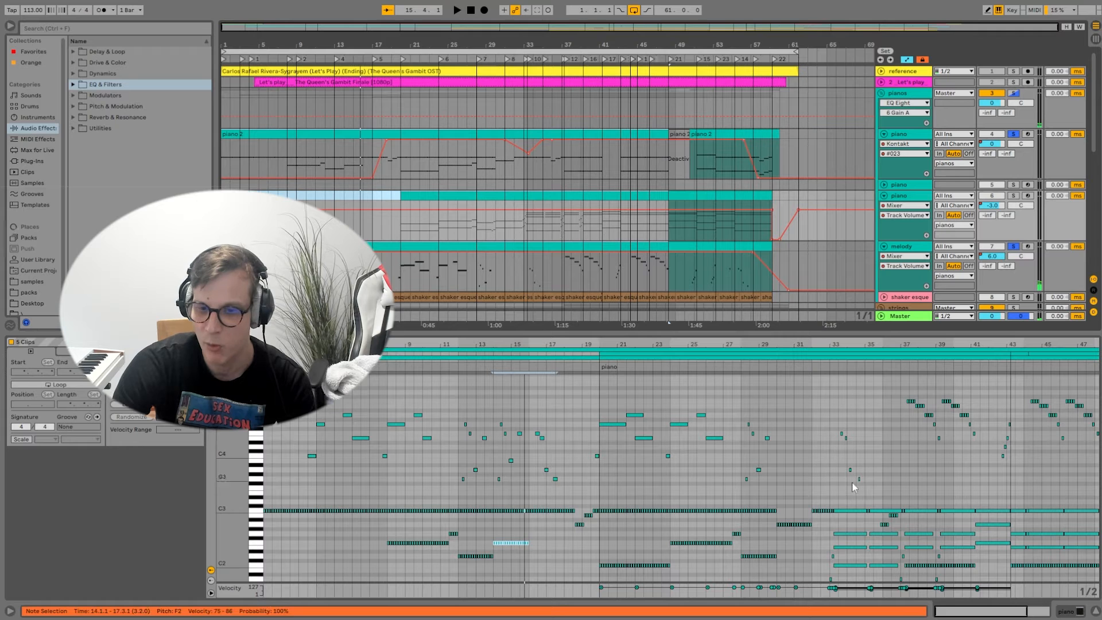
{"action": "left_click", "coordinate": [450, 135]}
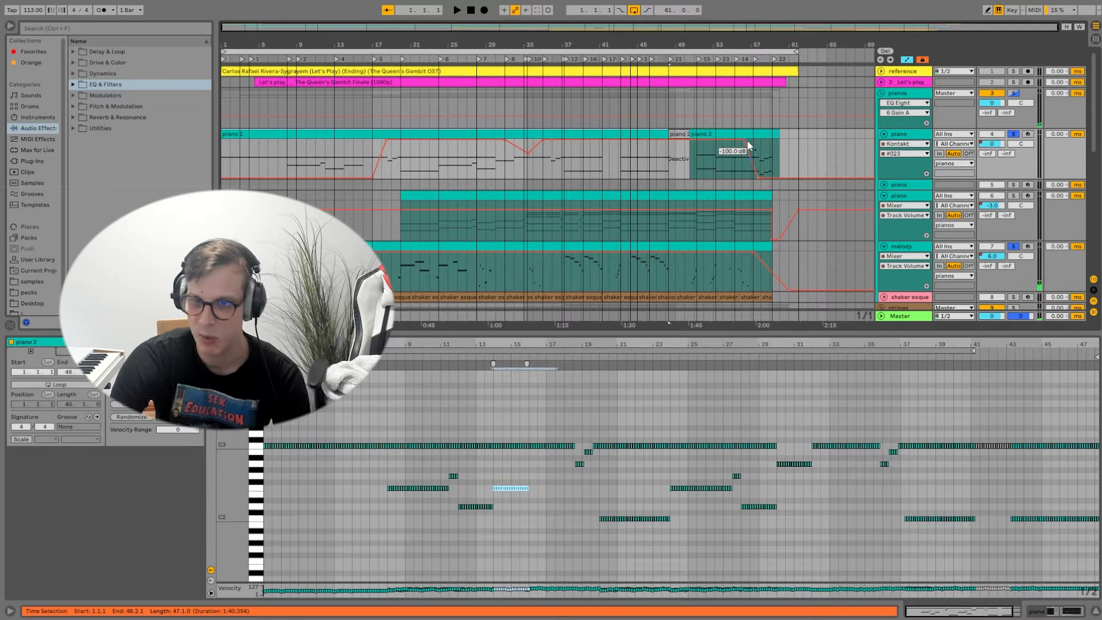
Open the Kontakt instrument on piano track 4 and examine NOIRE Pure's FX, Particles Engine and Anatomy pages, and close it
{"action": "left_click", "coordinate": [1056, 610]}
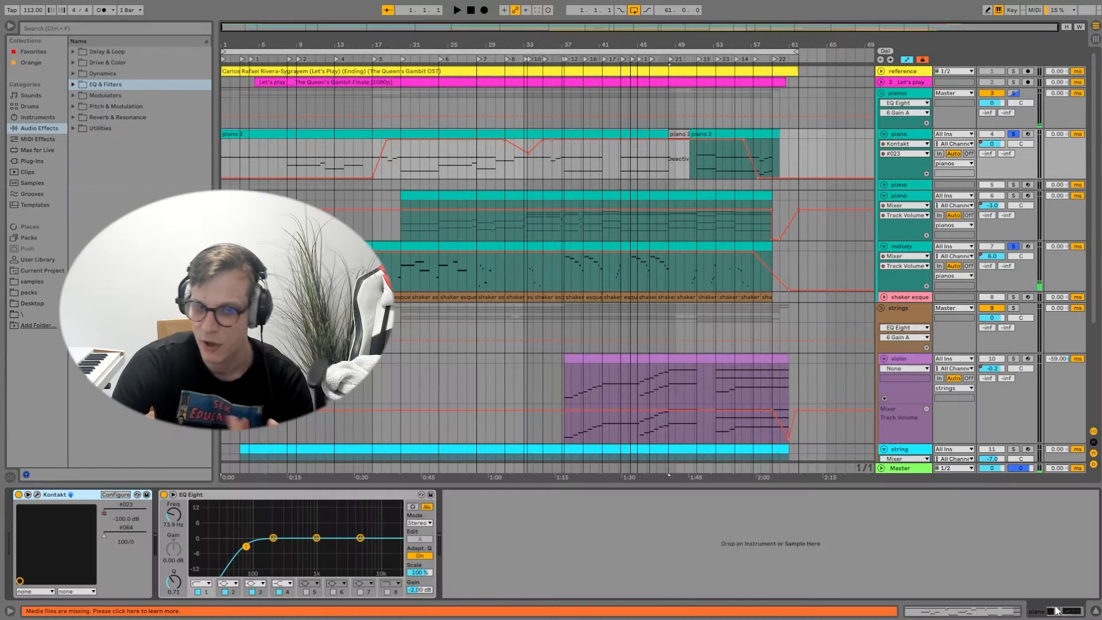
{"action": "left_click", "coordinate": [37, 495]}
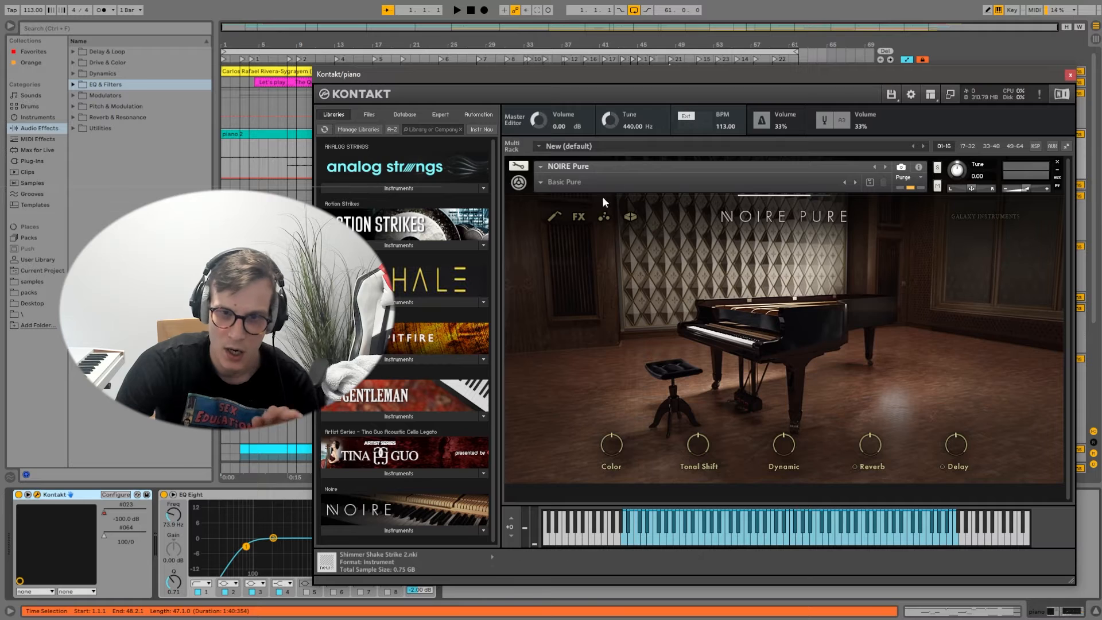
{"action": "left_click", "coordinate": [579, 217]}
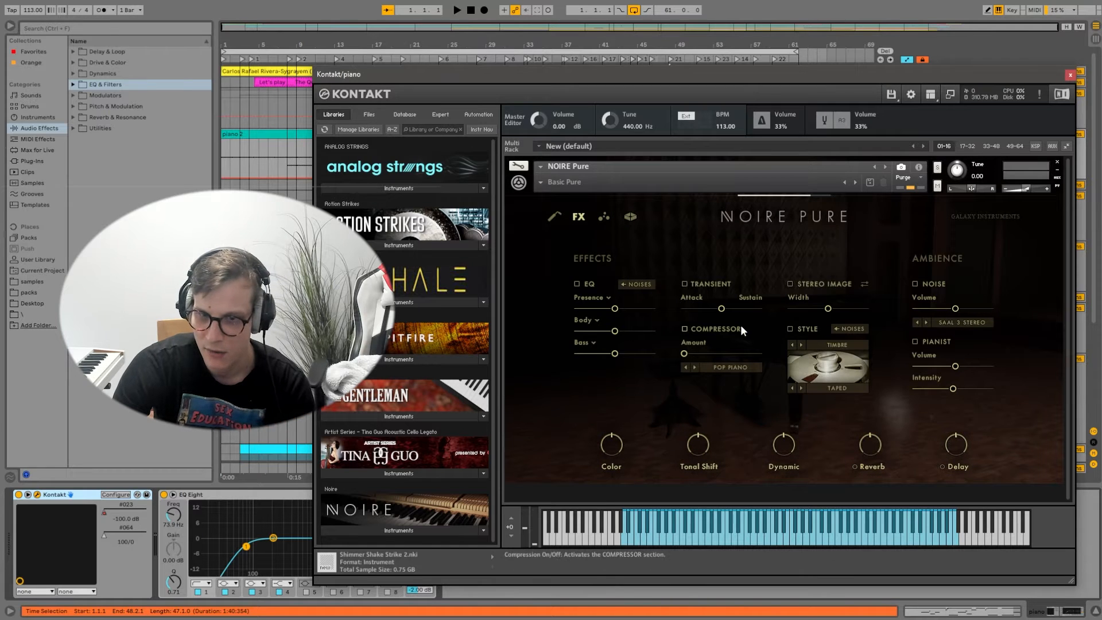
{"action": "left_click", "coordinate": [605, 217]}
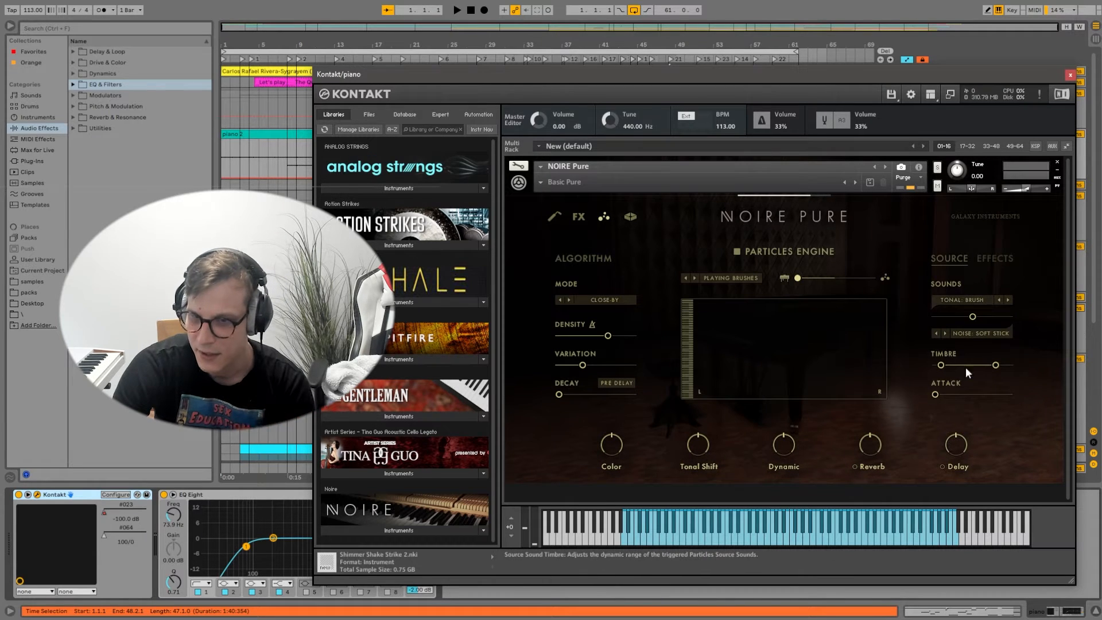
{"action": "left_click", "coordinate": [581, 218]}
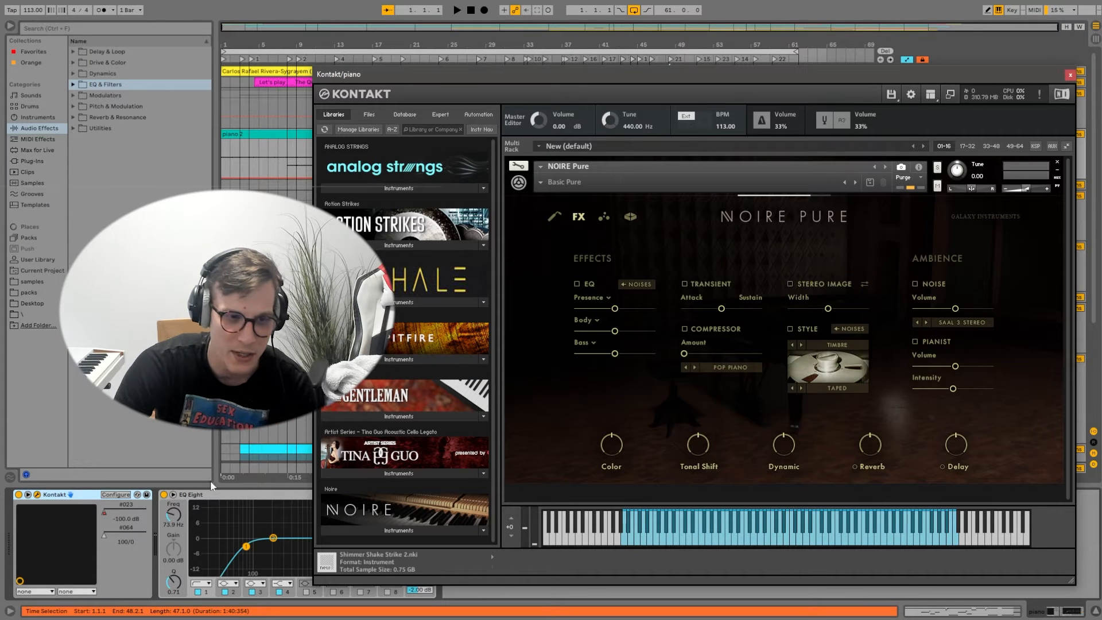
{"action": "left_click", "coordinate": [107, 517]}
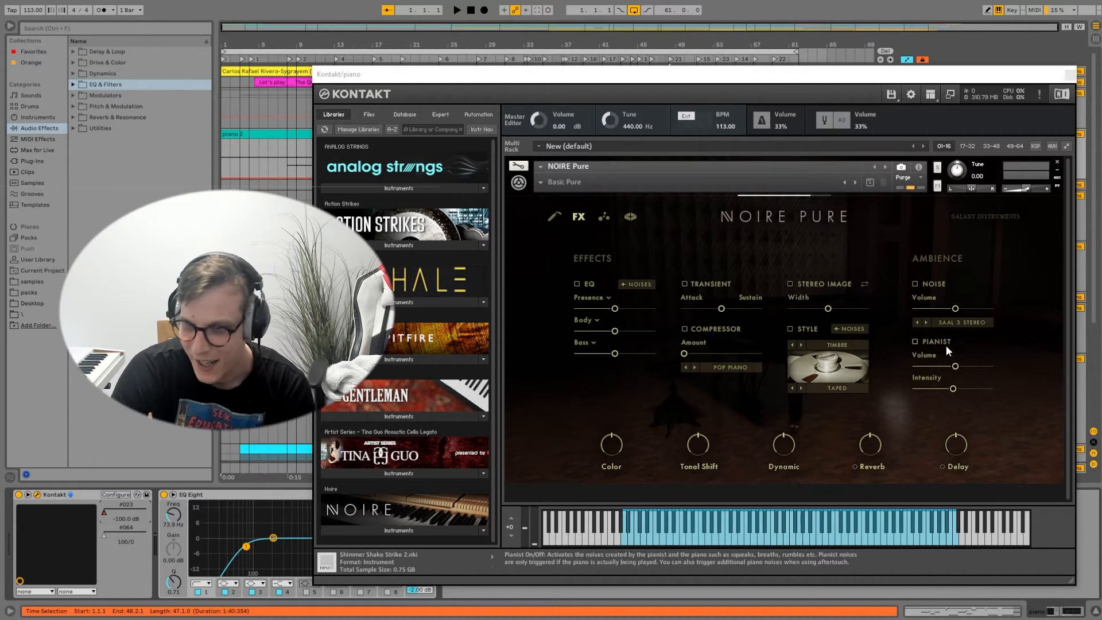
{"action": "left_click", "coordinate": [558, 214]}
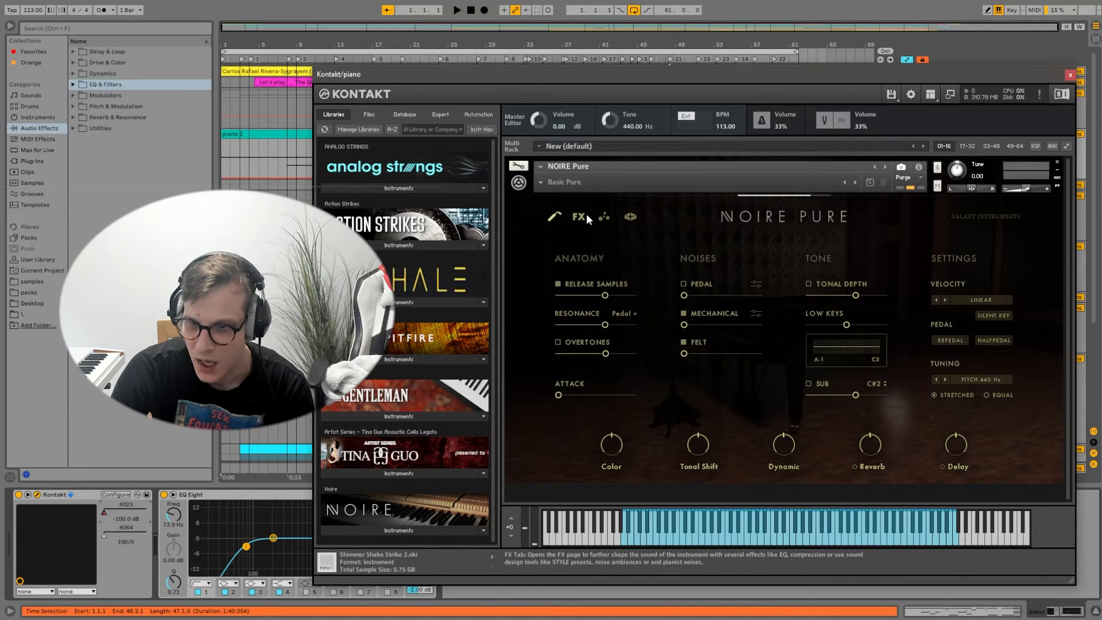
{"action": "left_click", "coordinate": [1072, 75]}
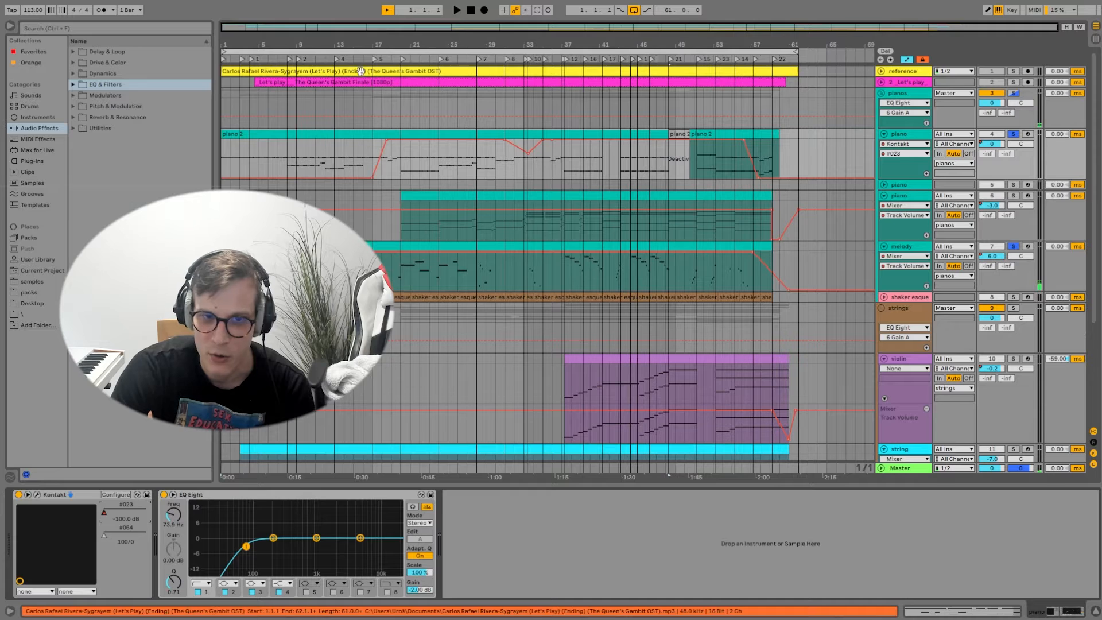
Play the soloed piano while viewing NOIRE Pure's FX and Particles Engine pages, and close the instrument
{"action": "key", "text": "space"}
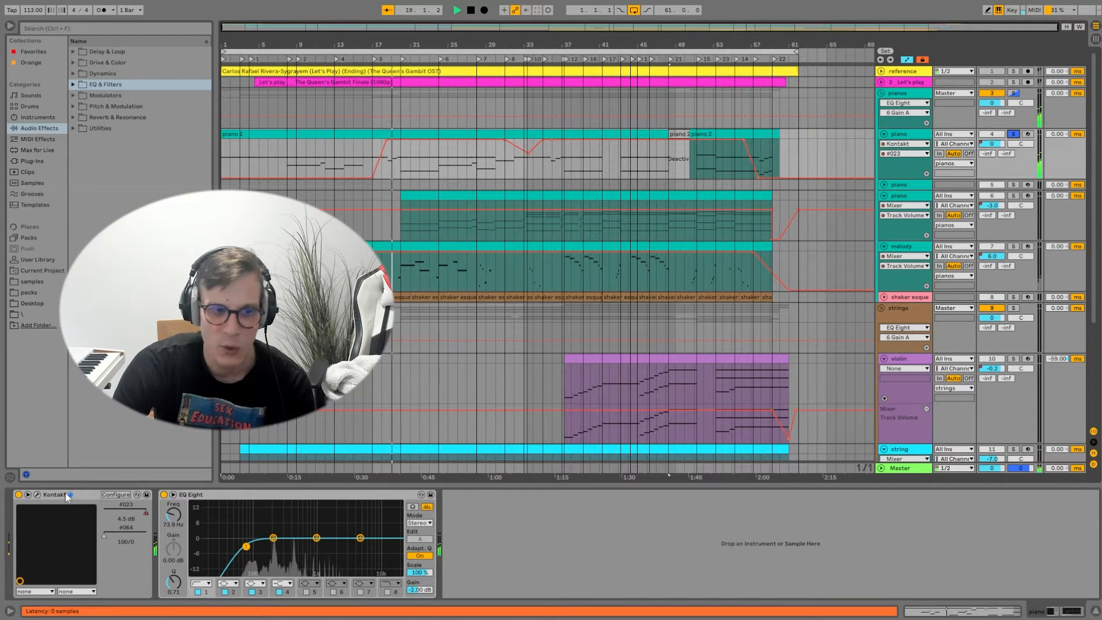
{"action": "left_click", "coordinate": [37, 495]}
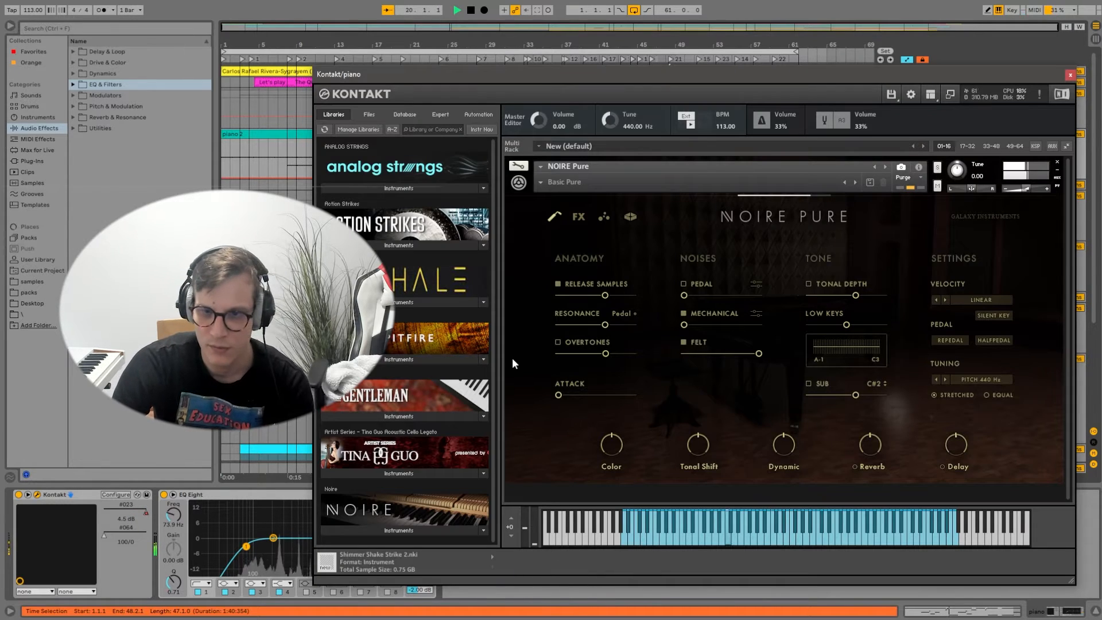
{"action": "left_click", "coordinate": [578, 217]}
{"action": "left_click", "coordinate": [606, 217]}
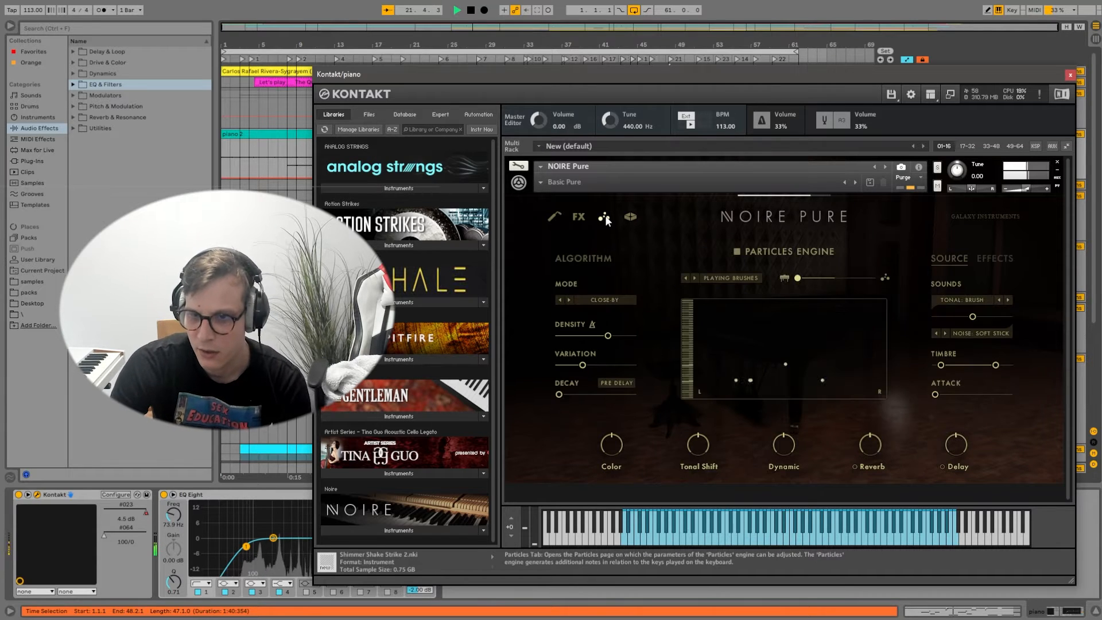
{"action": "left_click", "coordinate": [1071, 76]}
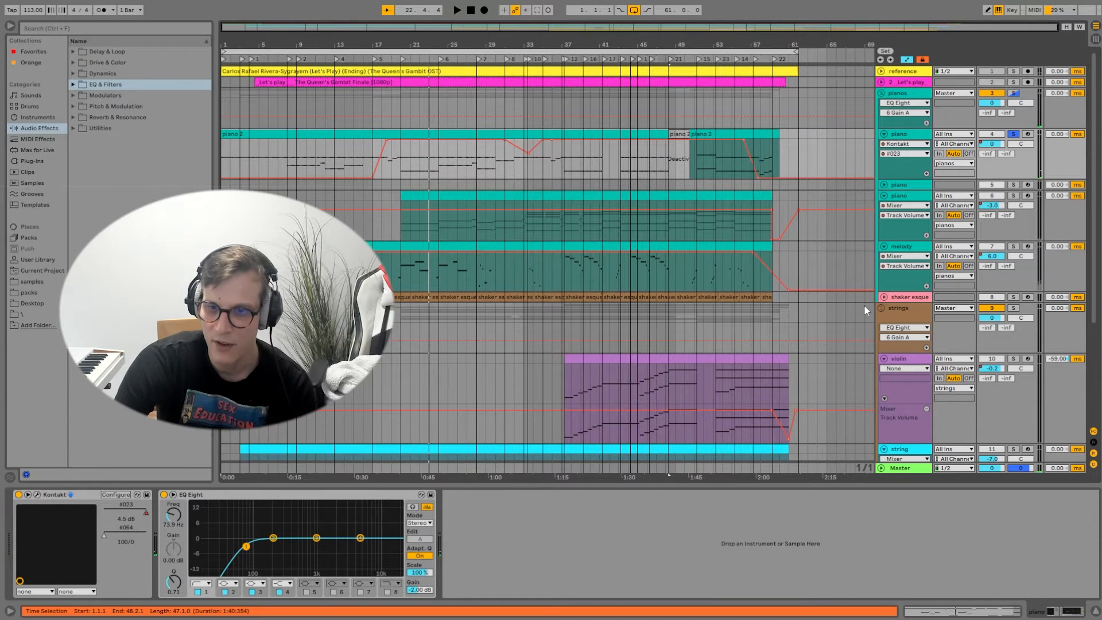
Unfold and solo the shaker esque track, open the notes of its first clip at bar 17, and play it
{"action": "left_click", "coordinate": [884, 298]}
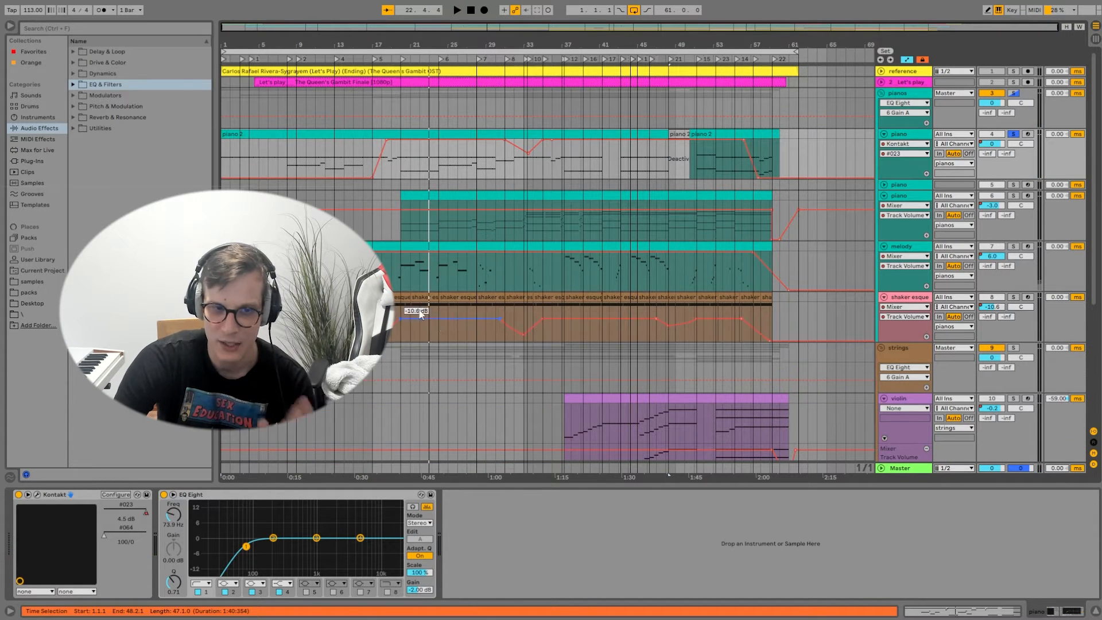
{"action": "left_click", "coordinate": [403, 298]}
{"action": "left_click", "coordinate": [1014, 298]}
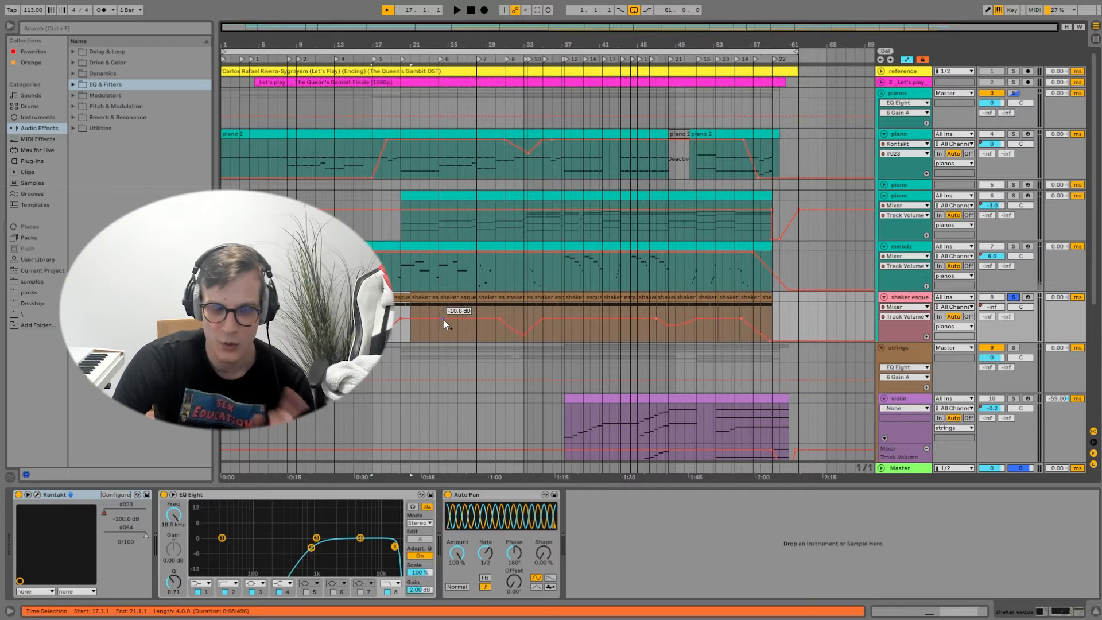
{"action": "double_click", "coordinate": [403, 298]}
{"action": "left_click", "coordinate": [333, 439]}
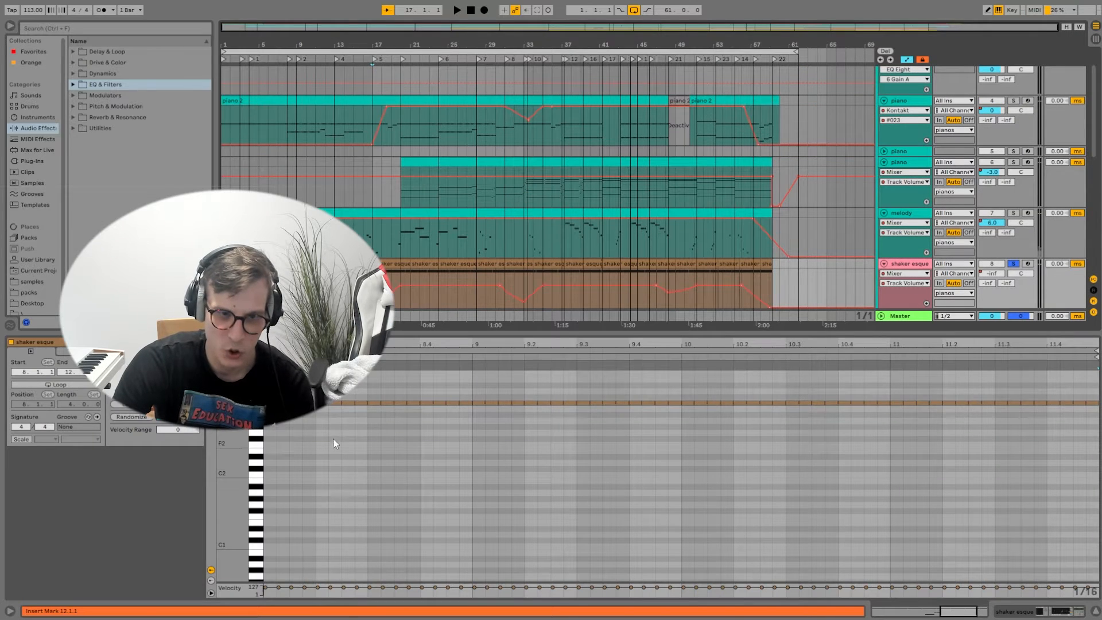
{"action": "key", "text": "space"}
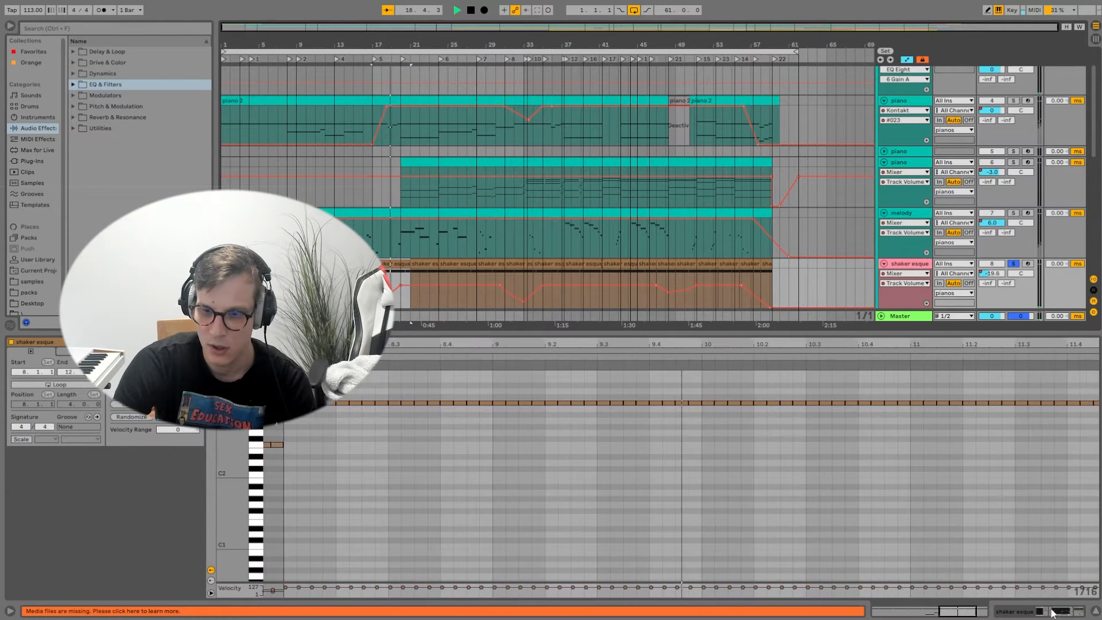
Compare the shaker's sound by bypassing its EQ Eight and Auto Pan during playback and re-enabling both
{"action": "key", "text": "shift+Tab"}
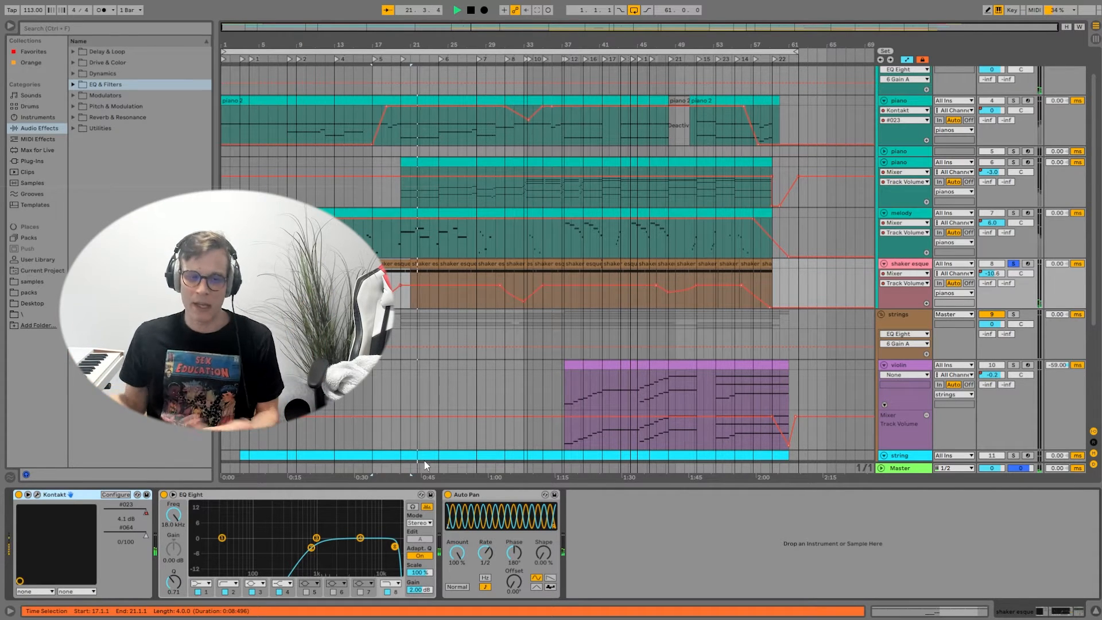
{"action": "left_click", "coordinate": [164, 494]}
{"action": "left_click", "coordinate": [449, 495]}
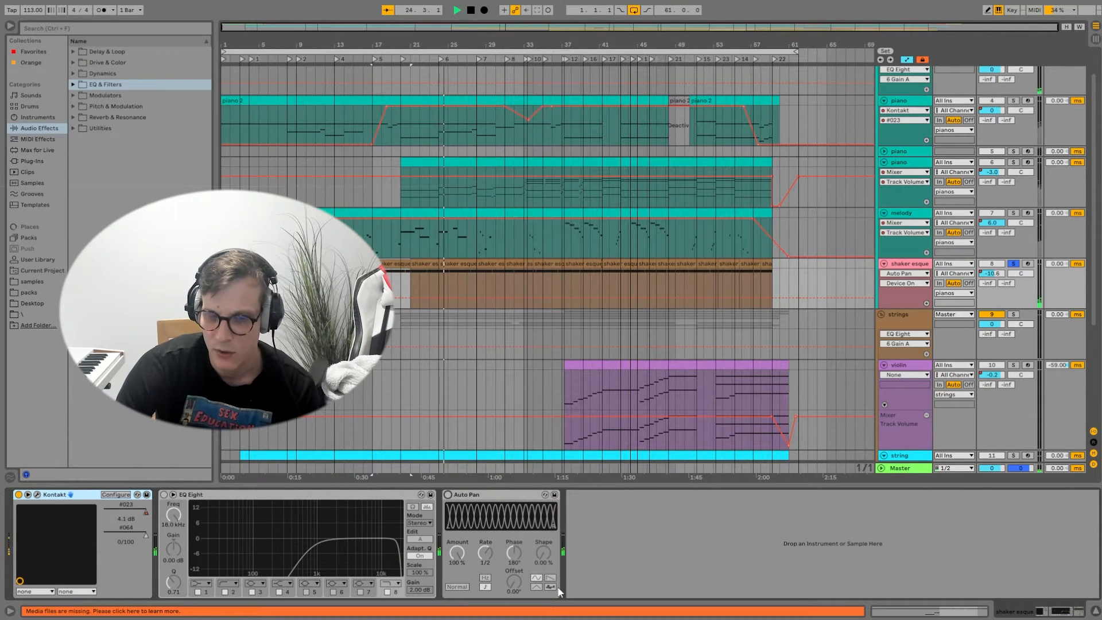
{"action": "left_click", "coordinate": [448, 494]}
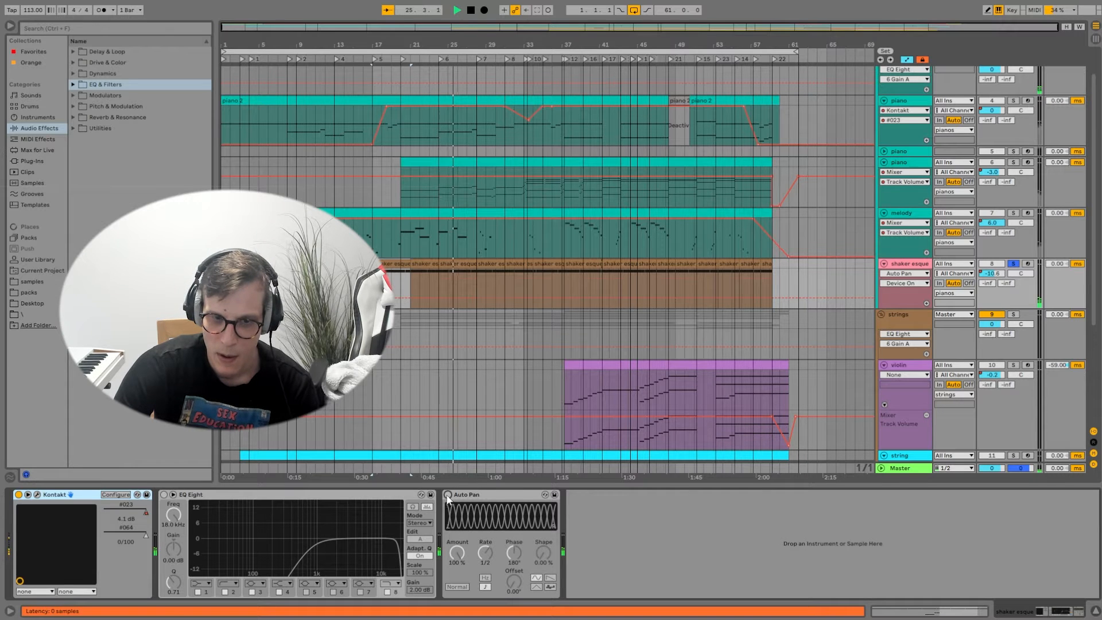
{"action": "left_click", "coordinate": [165, 495]}
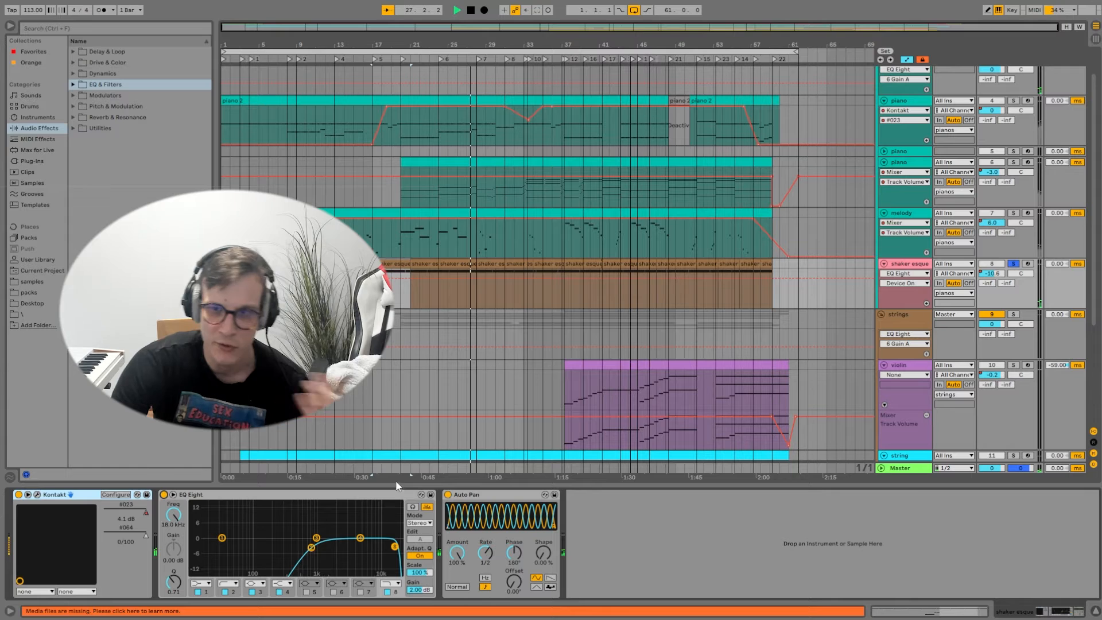
Add piano track 4 and the melody track to the soloed shaker during playback
{"action": "left_click", "coordinate": [1014, 101]}
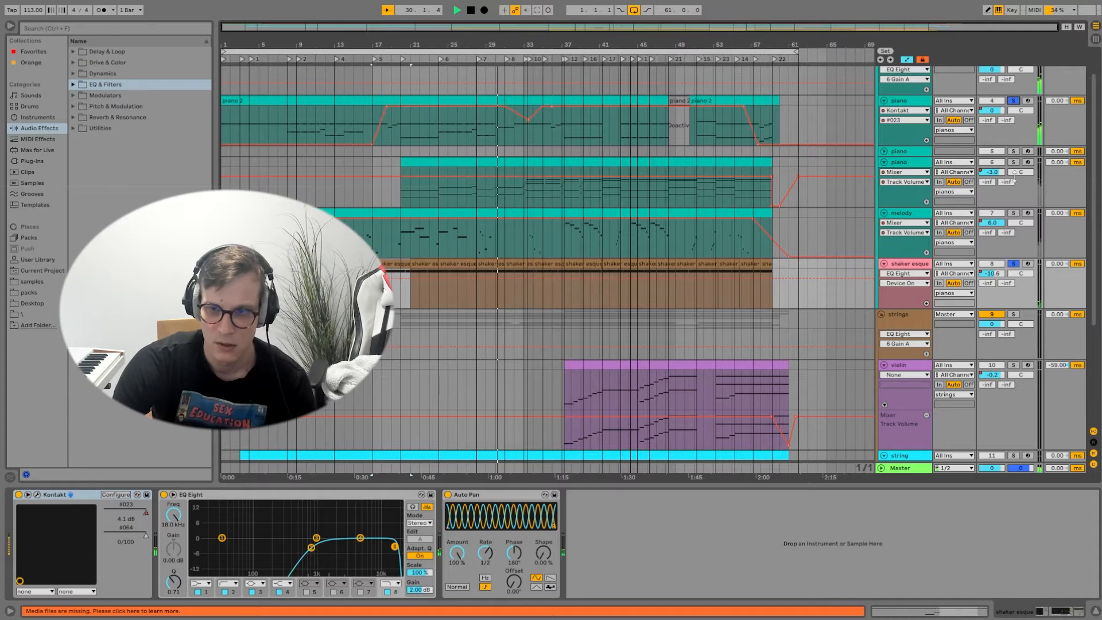
{"action": "left_click", "coordinate": [1014, 214]}
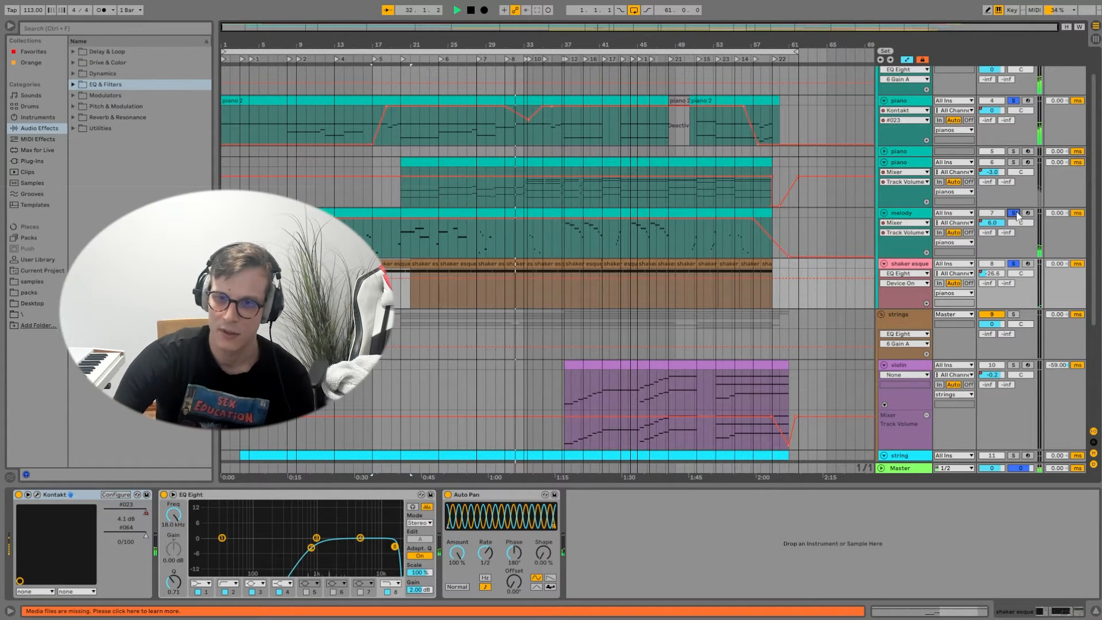
Solo piano track 6, open the notes of its clip starting at bar 20, and play it
{"action": "left_click", "coordinate": [485, 166]}
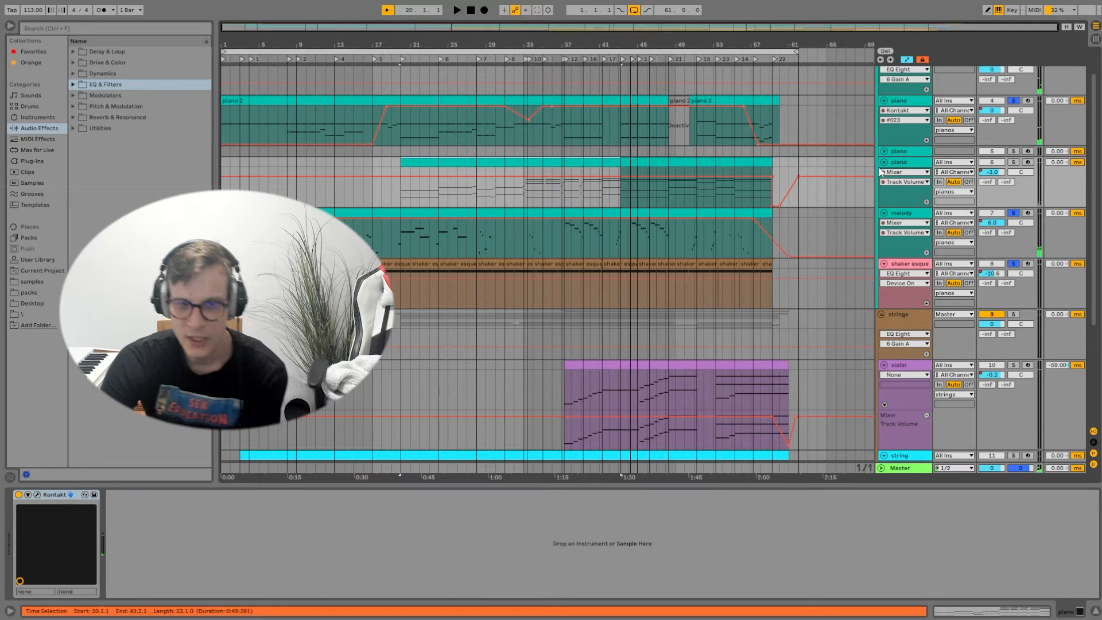
{"action": "left_click", "coordinate": [1016, 163]}
{"action": "double_click", "coordinate": [497, 172]}
{"action": "scroll", "coordinate": [621, 412], "scroll_direction": "down", "scroll_amount": 1}
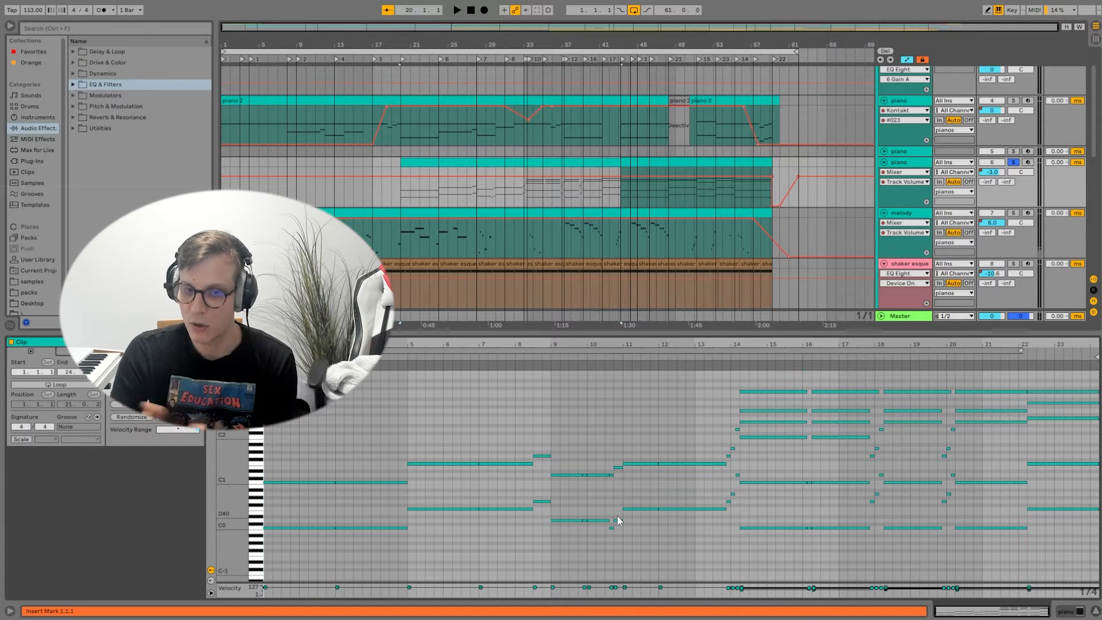
{"action": "key", "text": "space"}
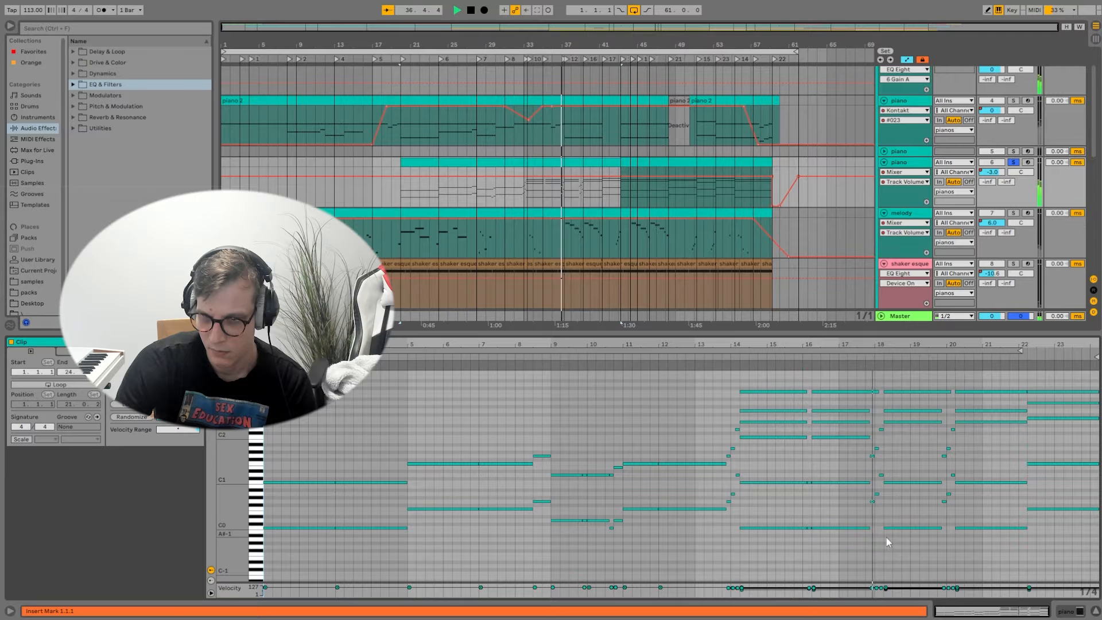
Show piano track 6's device chain and add the melody and piano track 4 to the solo during playback
{"action": "left_click", "coordinate": [1075, 610]}
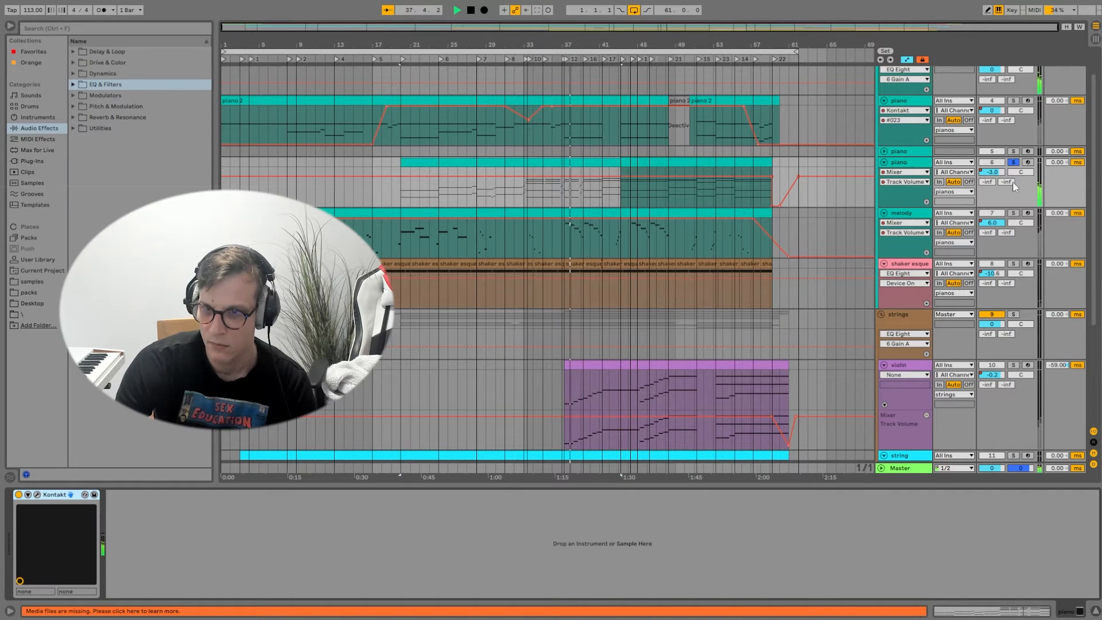
{"action": "left_click", "coordinate": [1014, 214], "text": "ctrl"}
{"action": "left_click", "coordinate": [1014, 103], "text": "ctrl"}
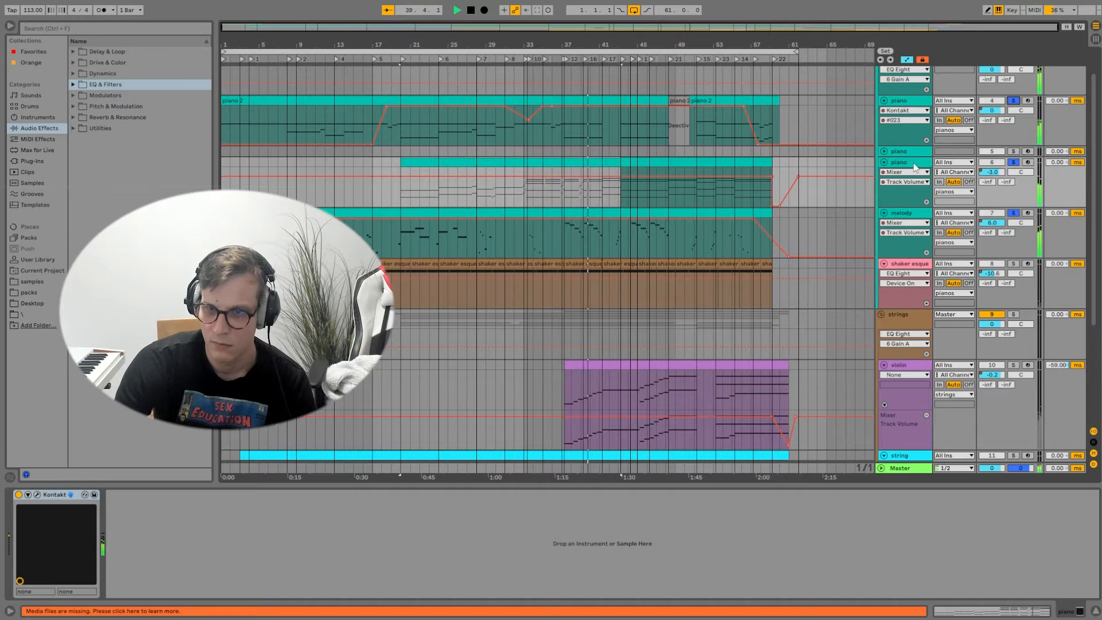
Fold piano tracks 4 and 6 and the melody track, and add shaker esque to the solo before stopping playback
{"action": "left_click", "coordinate": [885, 163]}
{"action": "left_click", "coordinate": [884, 100]}
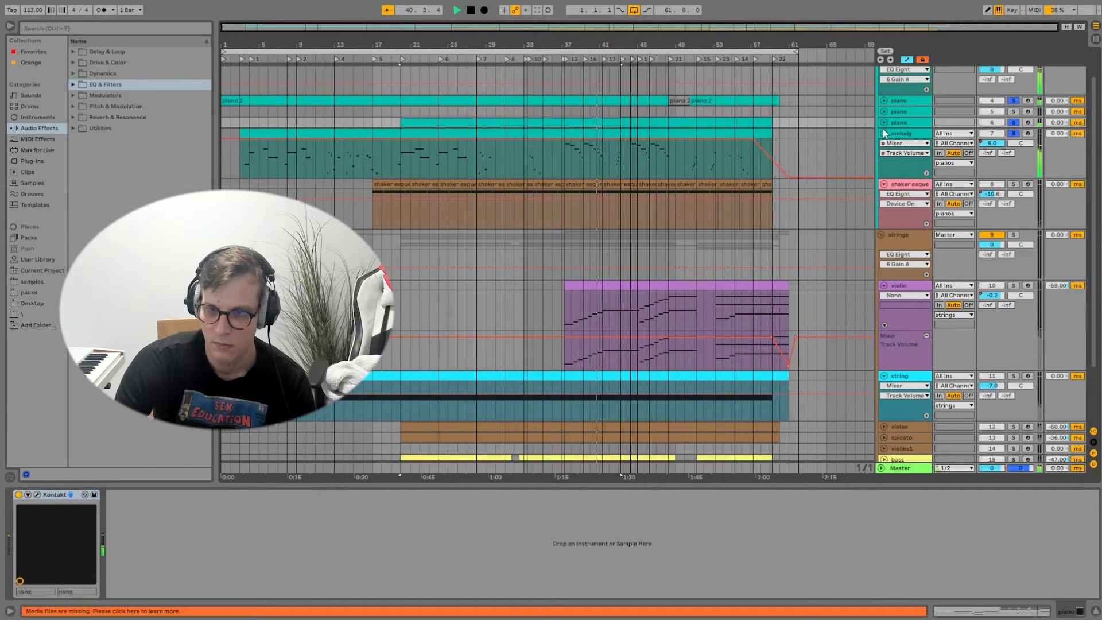
{"action": "left_click", "coordinate": [884, 134]}
{"action": "scroll", "coordinate": [886, 158], "scroll_direction": "up", "scroll_amount": 2}
{"action": "left_click", "coordinate": [1015, 179], "text": "ctrl"}
{"action": "key", "text": "space"}
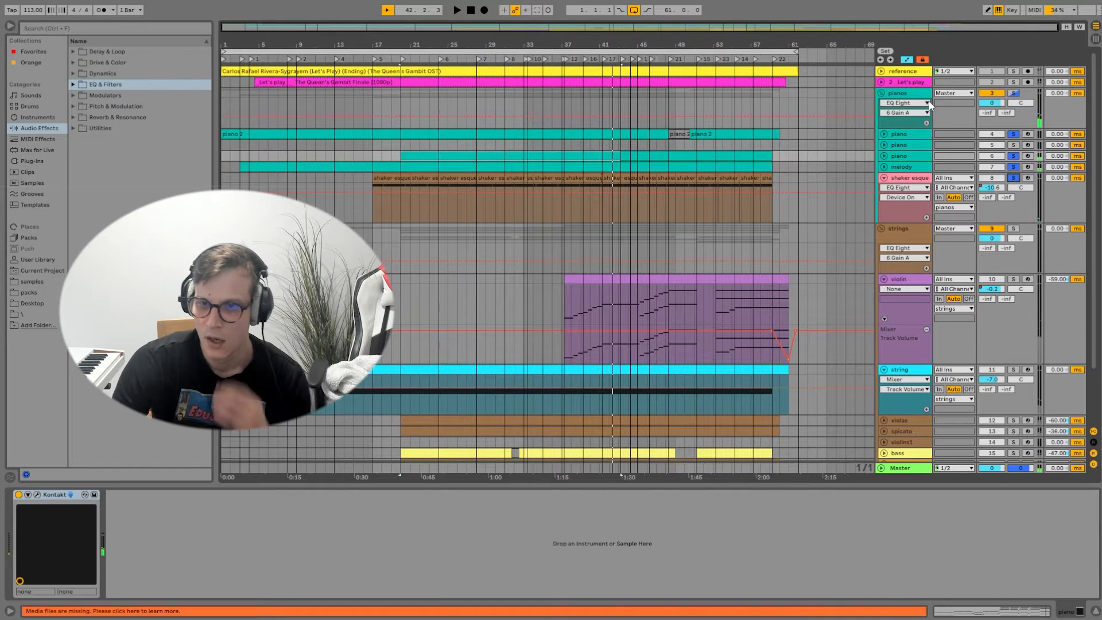
Inspect the effect chains on the pianos group and the strings group
{"action": "left_click", "coordinate": [807, 128]}
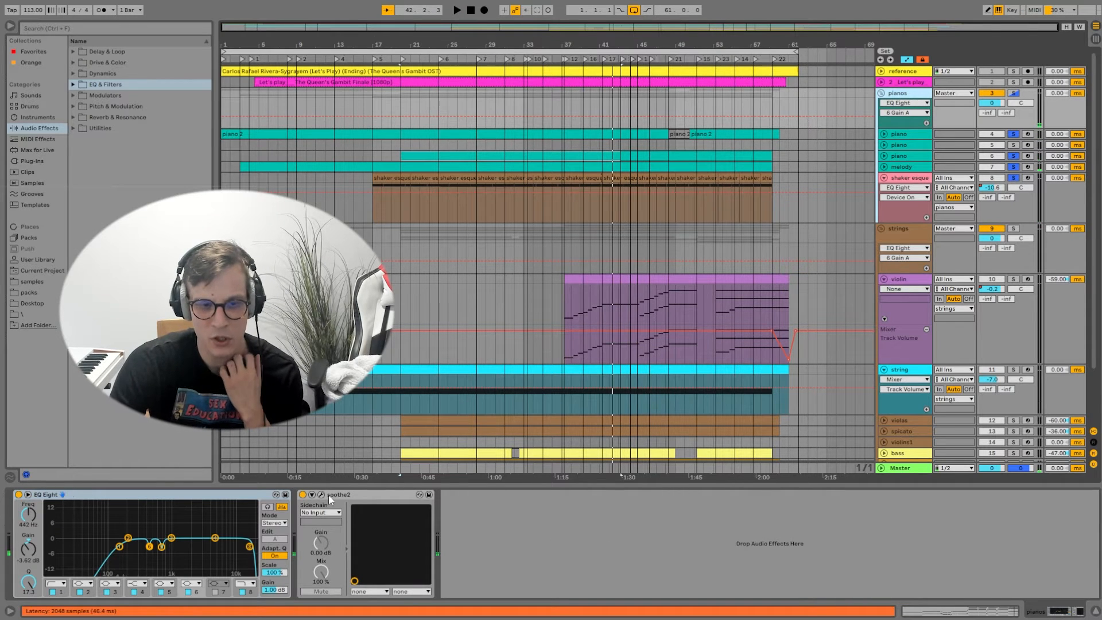
{"action": "left_click", "coordinate": [914, 232]}
{"action": "scroll", "coordinate": [612, 304], "scroll_direction": "down", "scroll_amount": 3}
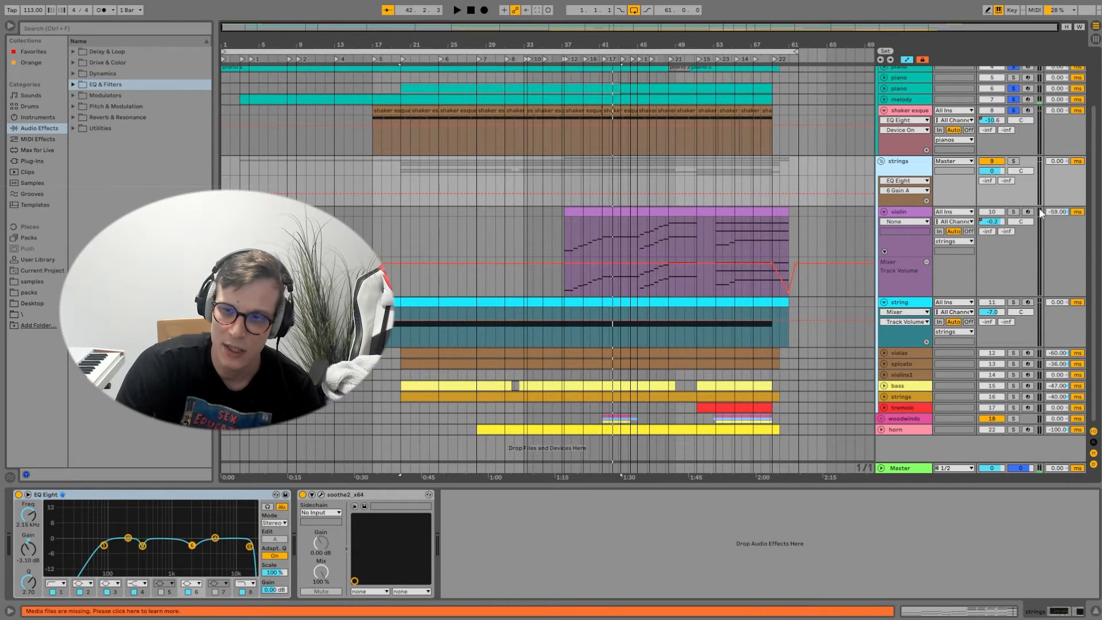
Solo the violin track and open the string clip on track 11 in its note view
{"action": "left_click", "coordinate": [1014, 212]}
{"action": "double_click", "coordinate": [356, 302]}
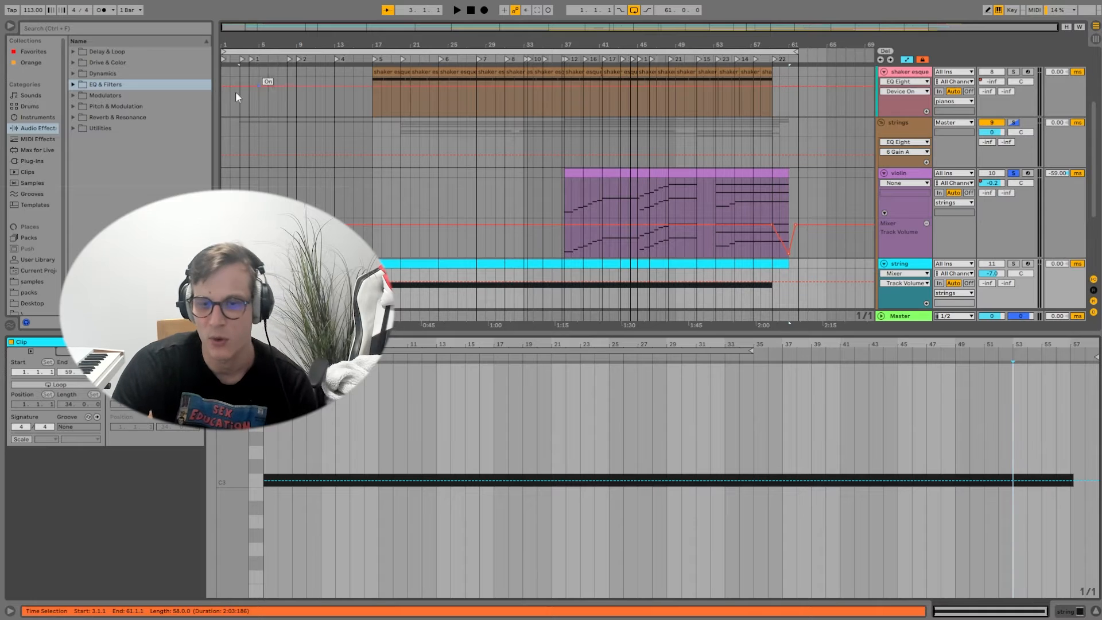
{"action": "left_click", "coordinate": [81, 351]}
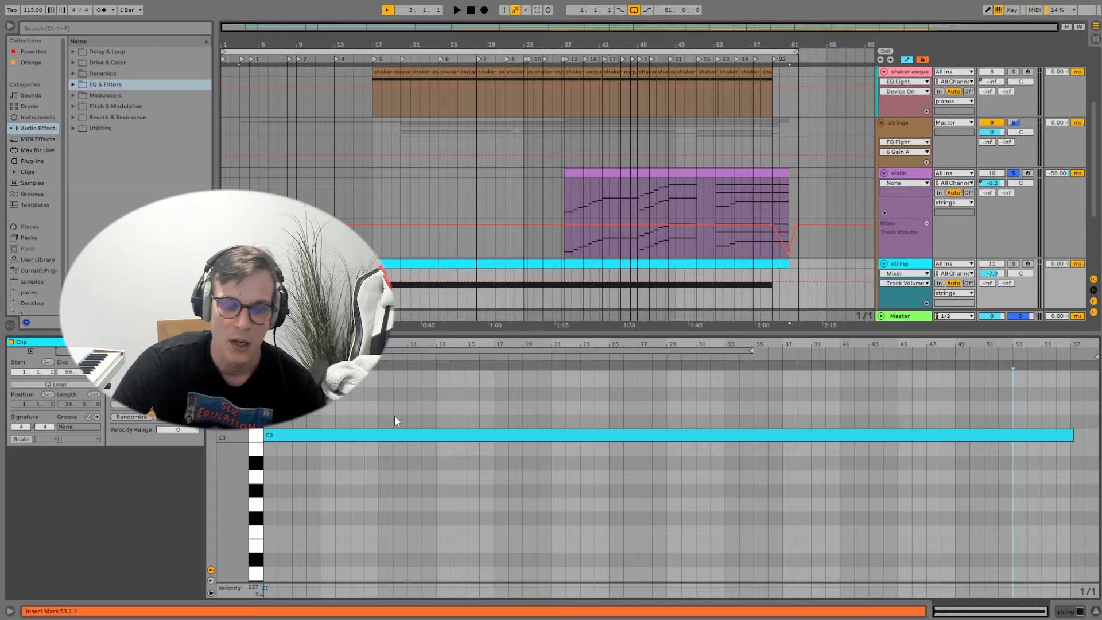
Play the string clip from bar 3 with track 11 soloed, and show its instrument in the device chain
{"action": "key", "text": "space"}
{"action": "left_click", "coordinate": [1014, 265]}
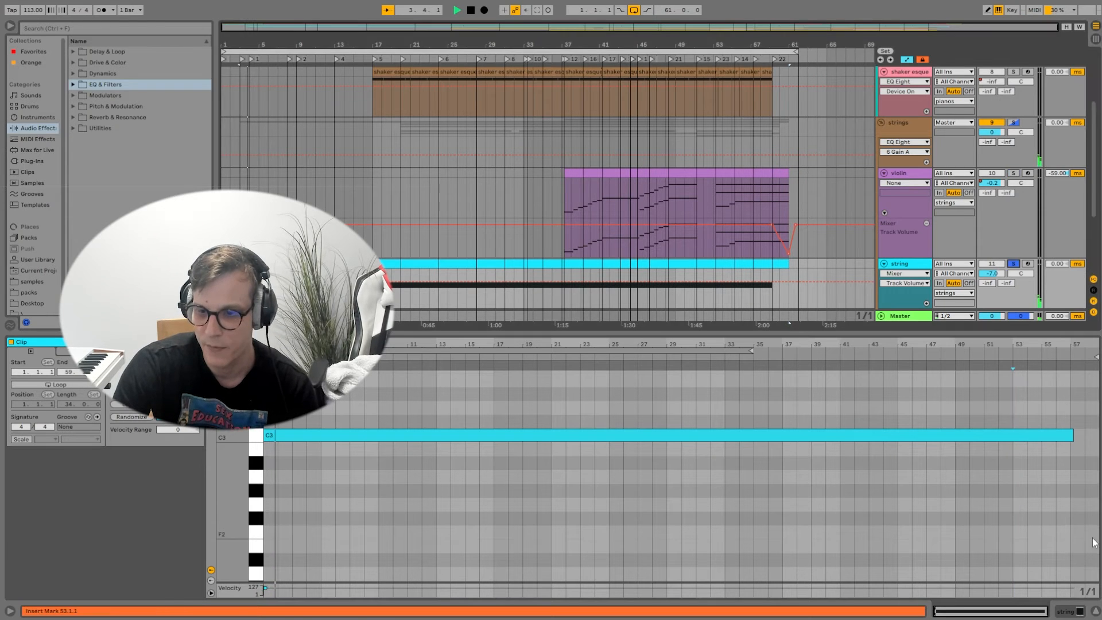
{"action": "left_click", "coordinate": [1069, 614]}
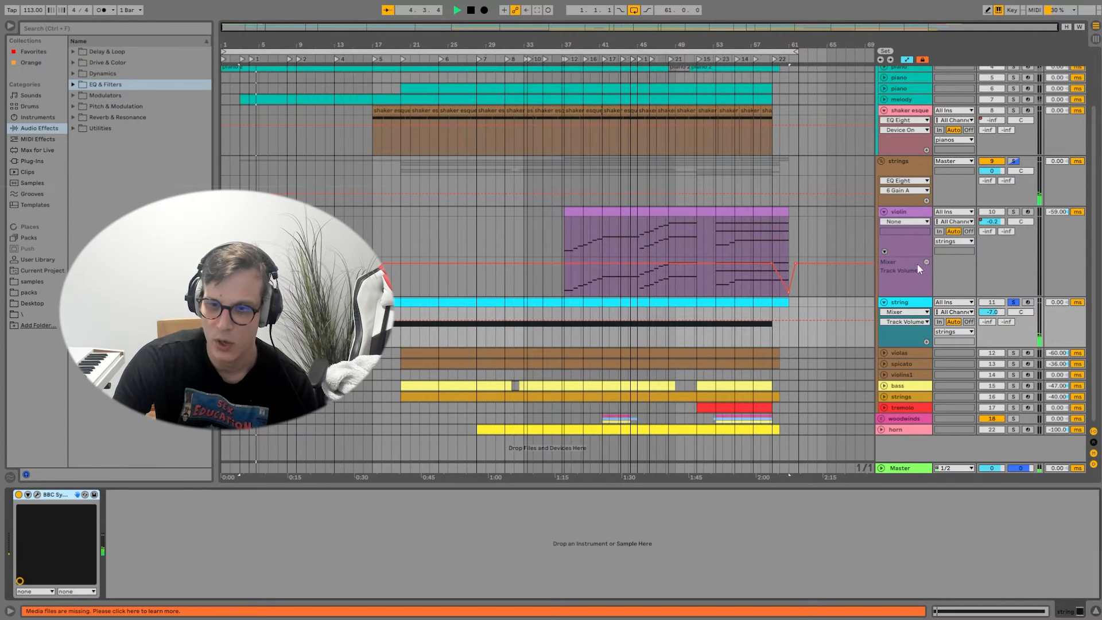
Unfold and solo the violas and spicato tracks, and inspect the device chain of each
{"action": "left_click", "coordinate": [885, 353]}
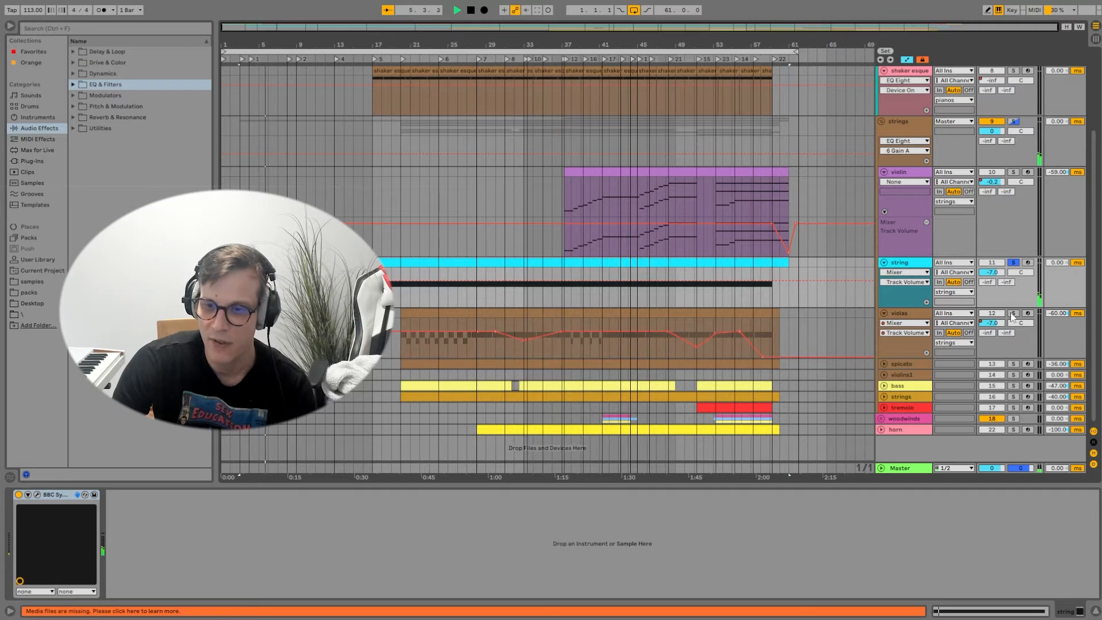
{"action": "left_click", "coordinate": [885, 365]}
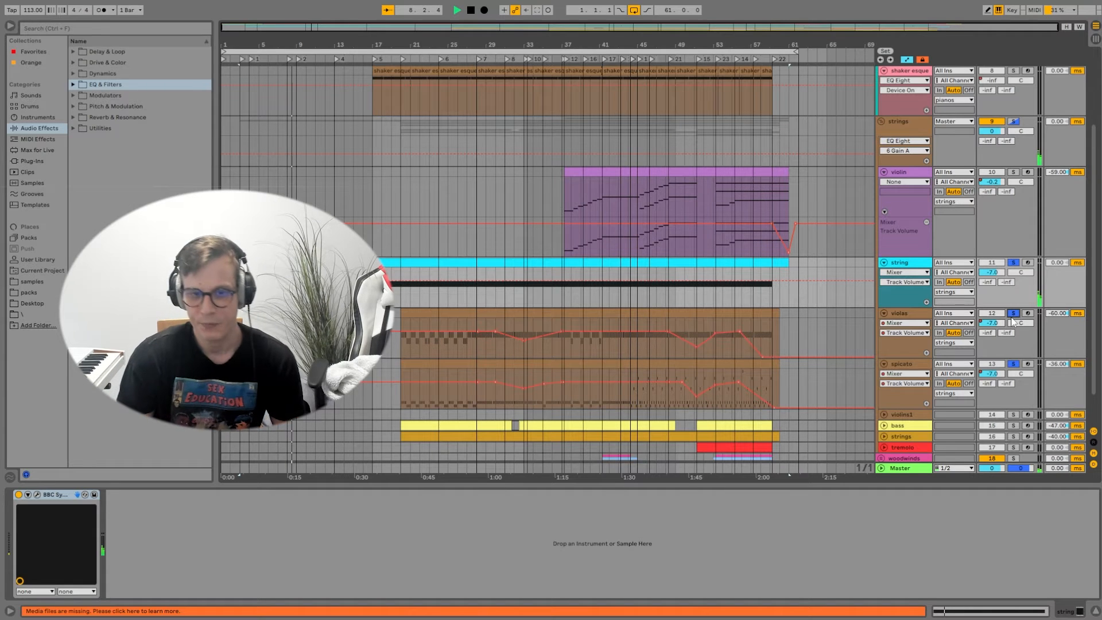
{"action": "key", "text": "space"}
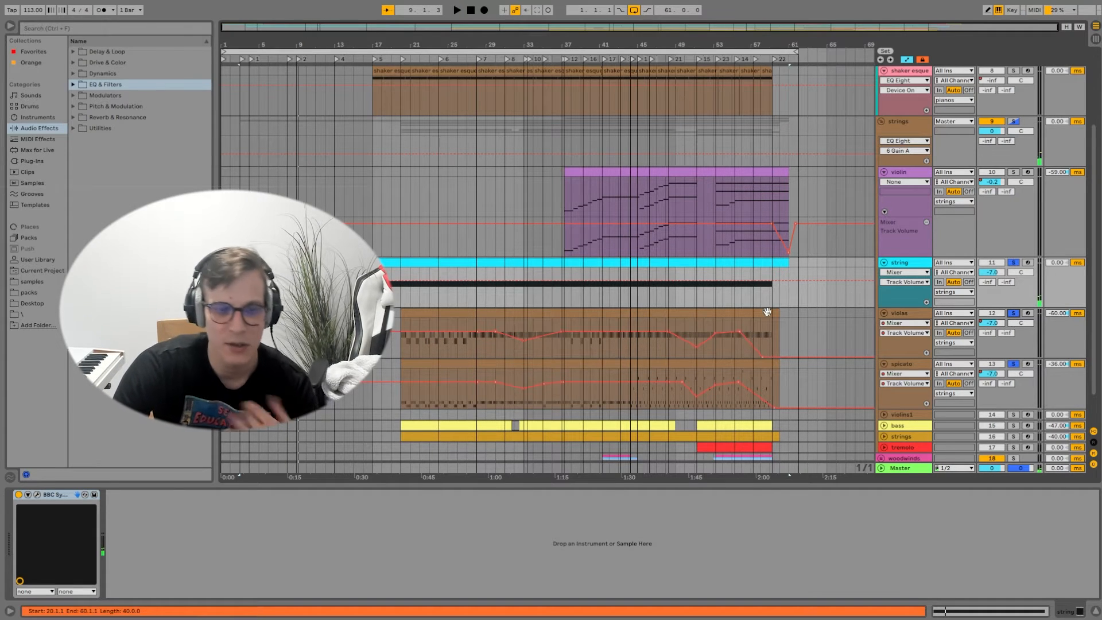
{"action": "left_click", "coordinate": [442, 338]}
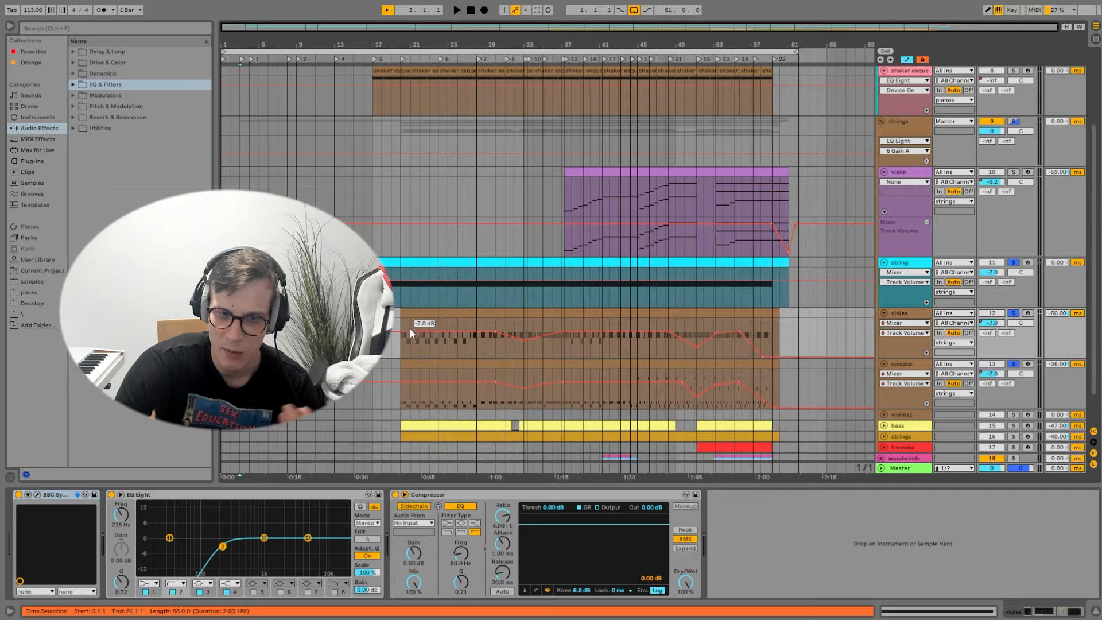
{"action": "left_click", "coordinate": [442, 384]}
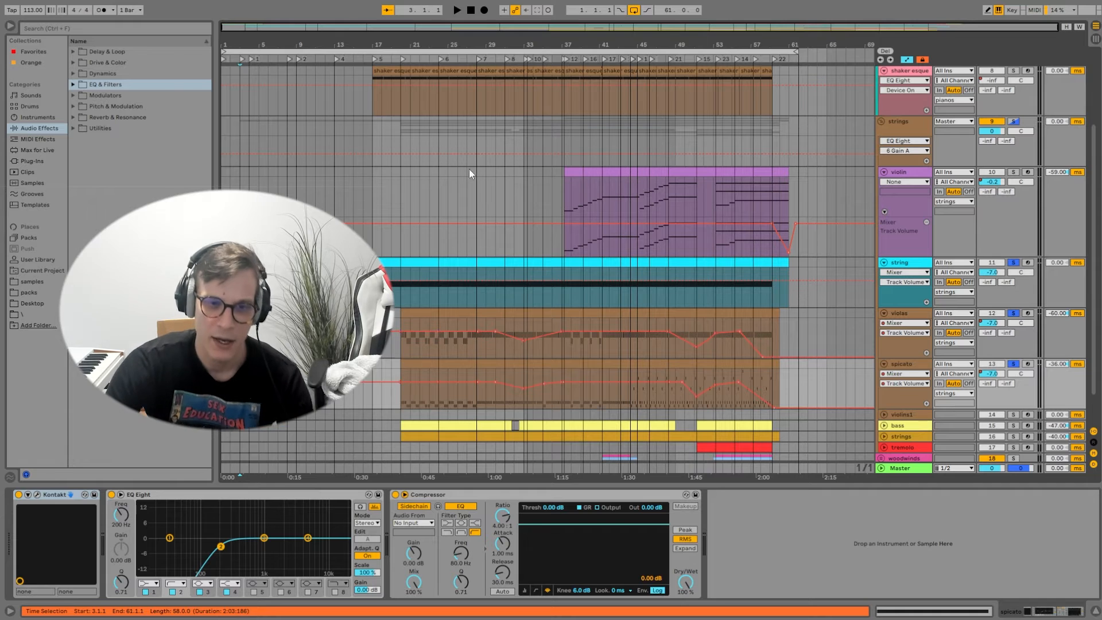
Play from bar 20 while examining the opening notes of the violas clip, and return to its device chain
{"action": "left_click", "coordinate": [402, 60]}
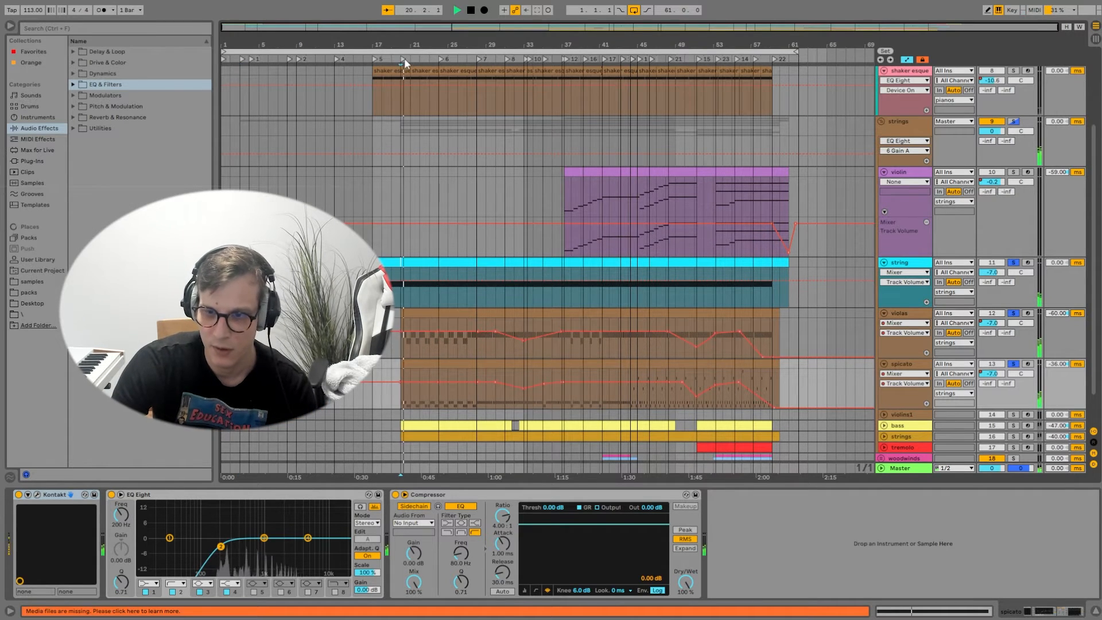
{"action": "double_click", "coordinate": [436, 314]}
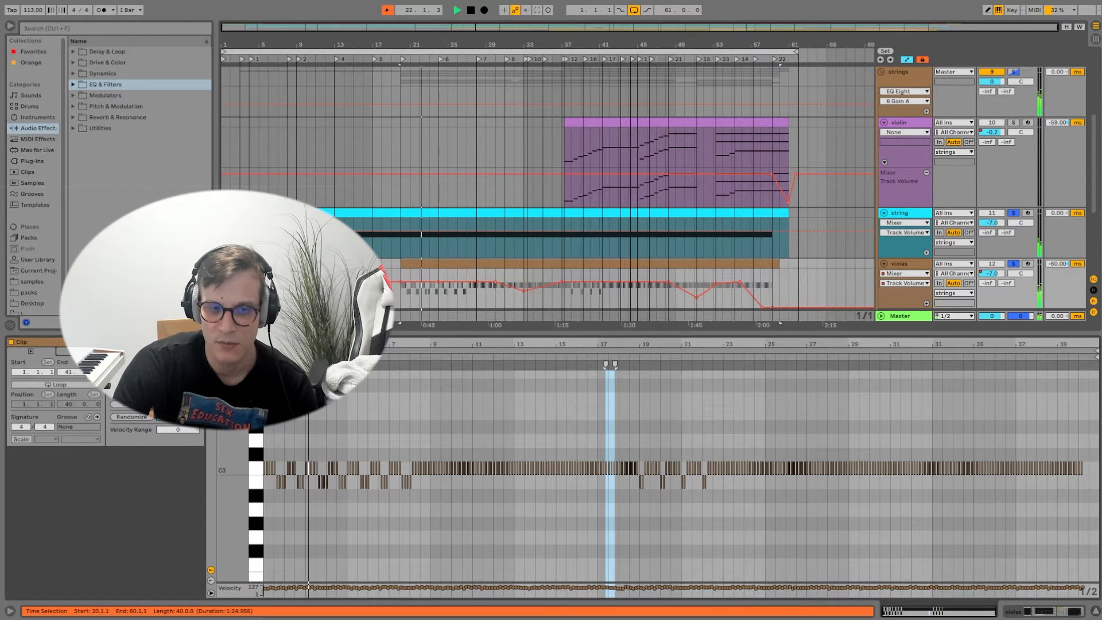
{"action": "mouse_move", "coordinate": [299, 344]}
{"action": "left_mouse_down"}
{"action": "mouse_move", "coordinate": [299, 393]}
{"action": "mouse_move", "coordinate": [298, 365]}
{"action": "left_mouse_up"}
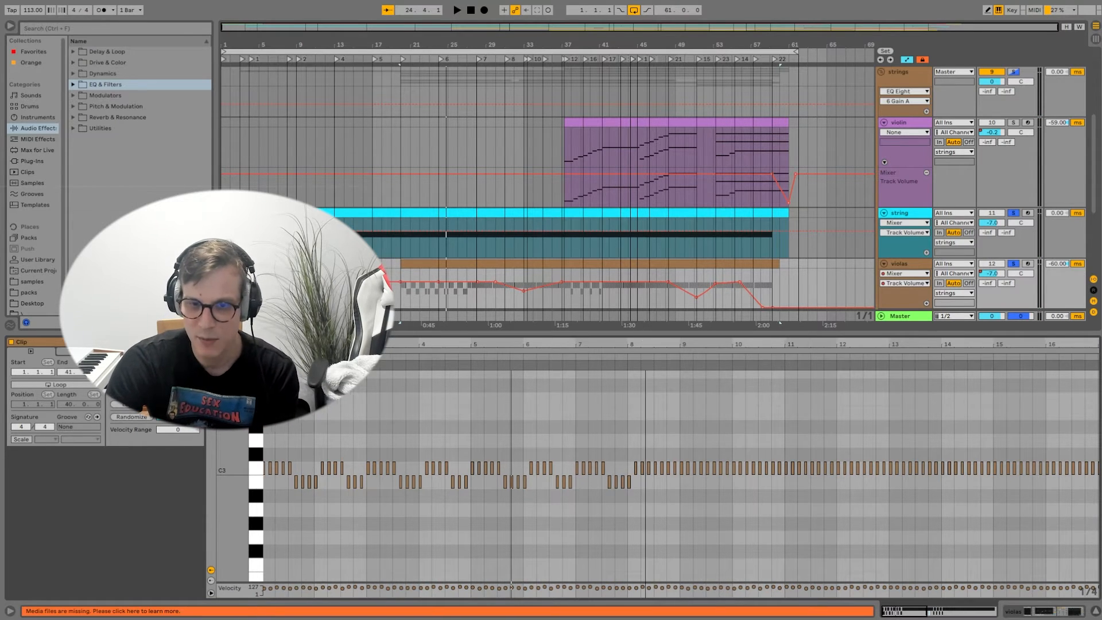
{"action": "left_click_drag", "start_coordinate": [646, 339], "coordinate": [417, 339]}
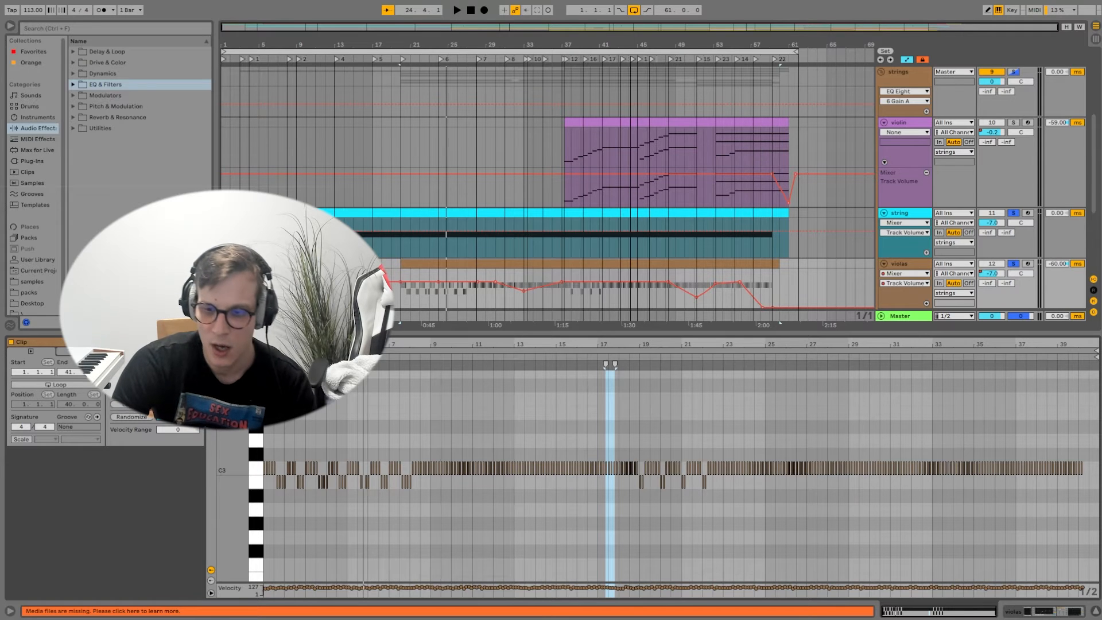
{"action": "left_click", "coordinate": [1039, 612]}
Add the pianos group to the solo and play the section where the violas and spicato enter
{"action": "scroll", "coordinate": [930, 248], "scroll_direction": "up", "scroll_amount": 5}
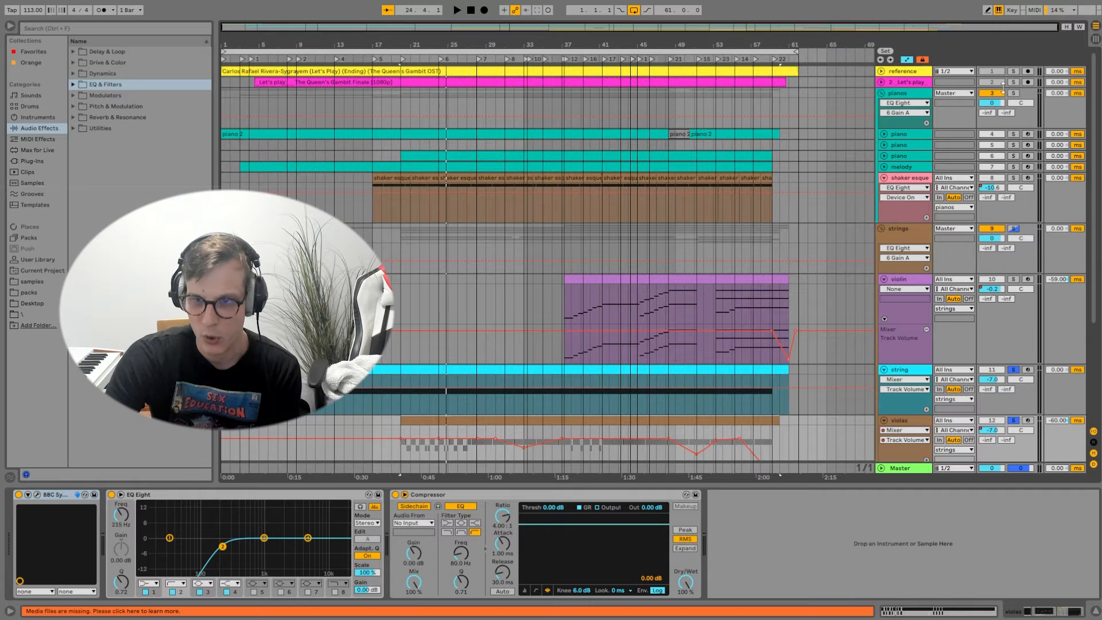
{"action": "left_click", "coordinate": [1013, 93]}
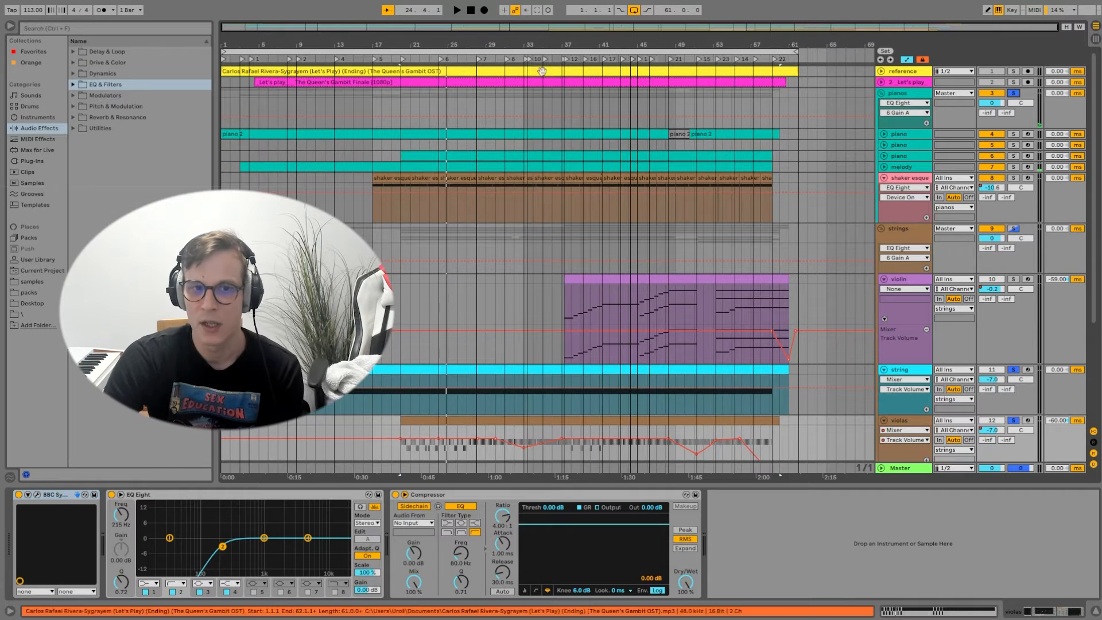
{"action": "left_click", "coordinate": [387, 61]}
{"action": "scroll", "coordinate": [639, 269], "scroll_direction": "down", "scroll_amount": 5}
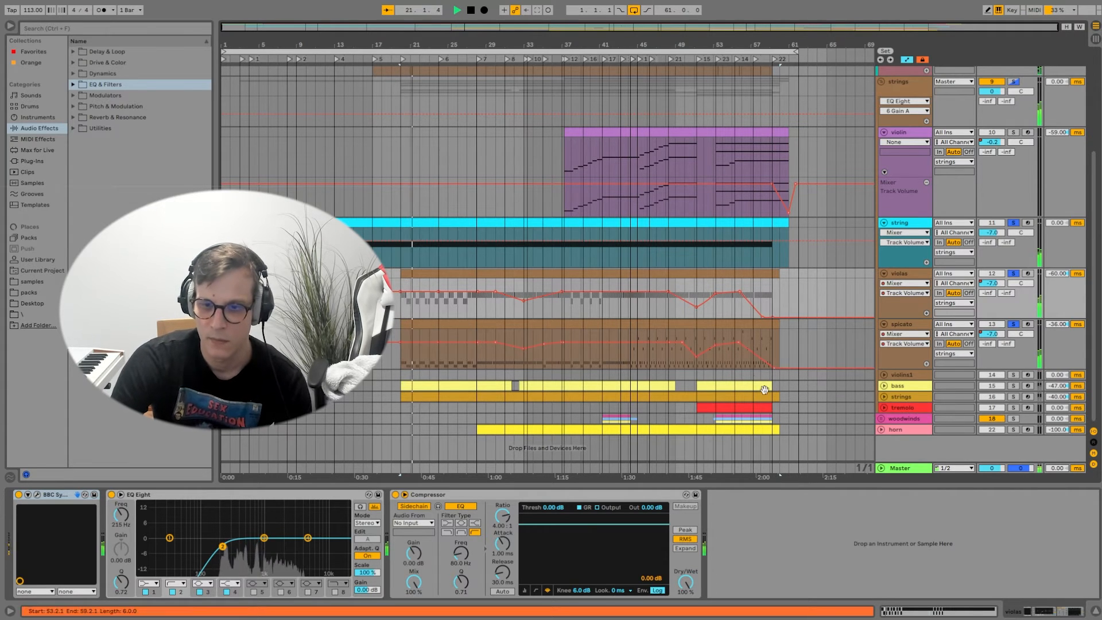
Unfold and solo the bass track, and open its first clip in the note view
{"action": "left_click", "coordinate": [884, 386]}
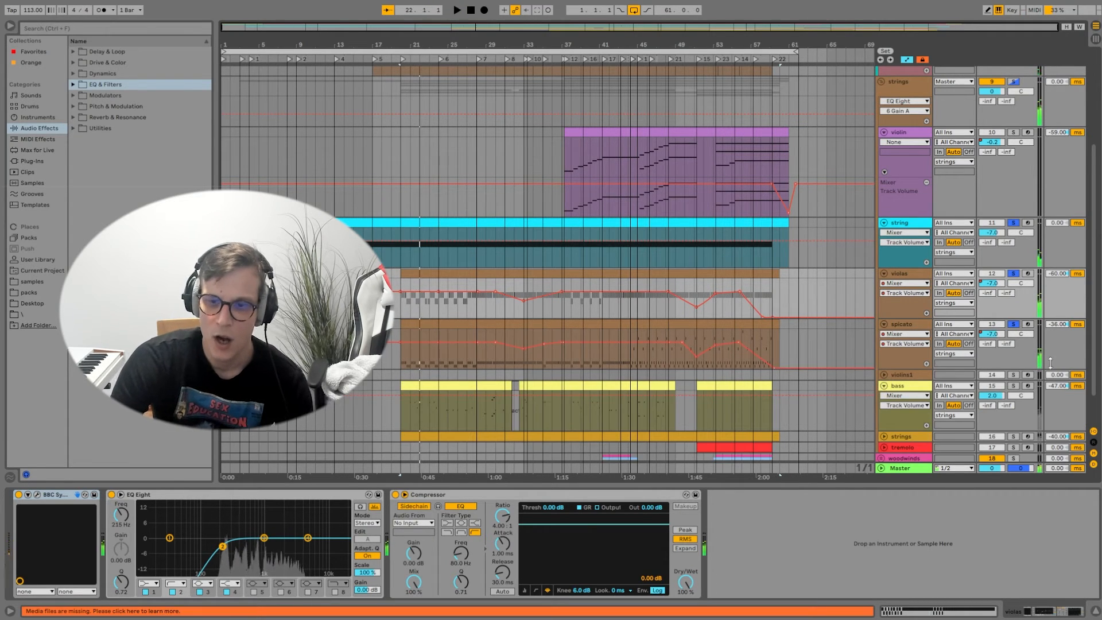
{"action": "double_click", "coordinate": [449, 390]}
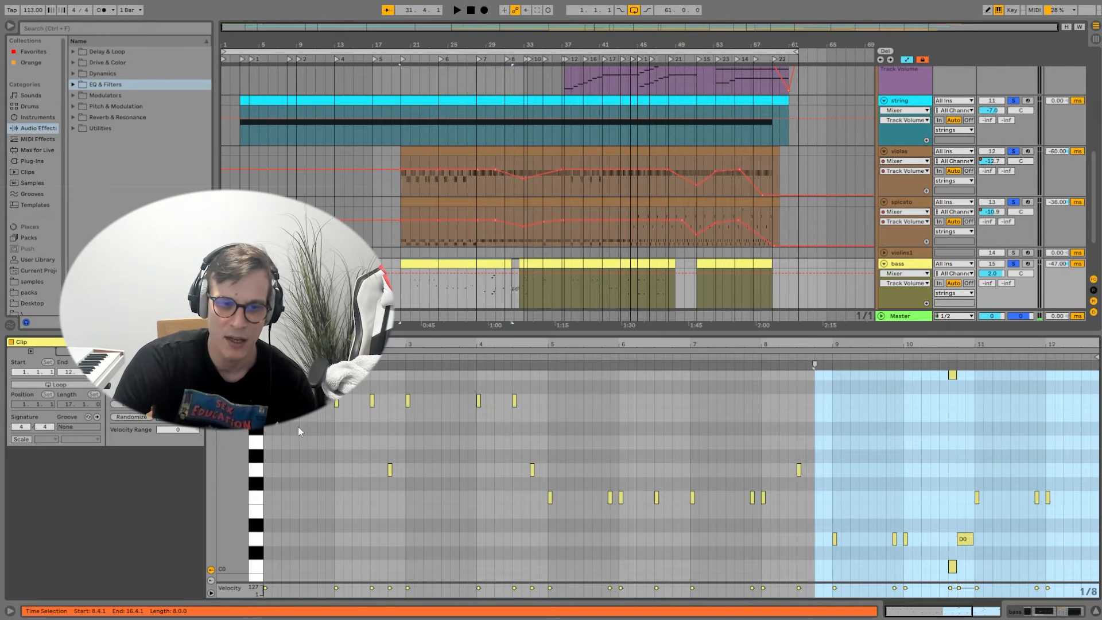
{"action": "left_click_drag", "start_coordinate": [232, 436], "coordinate": [212, 432]}
Play the bass clip with its notes in view, and show the bass track's device chain
{"action": "key", "text": "space"}
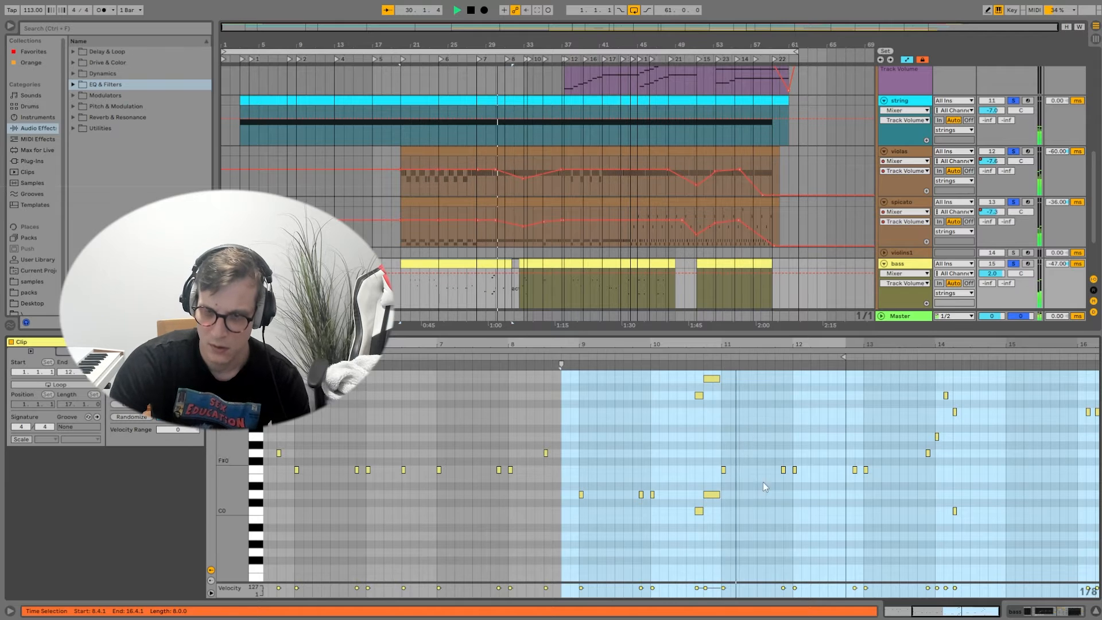
{"action": "left_click", "coordinate": [1028, 611]}
{"action": "key", "text": "space"}
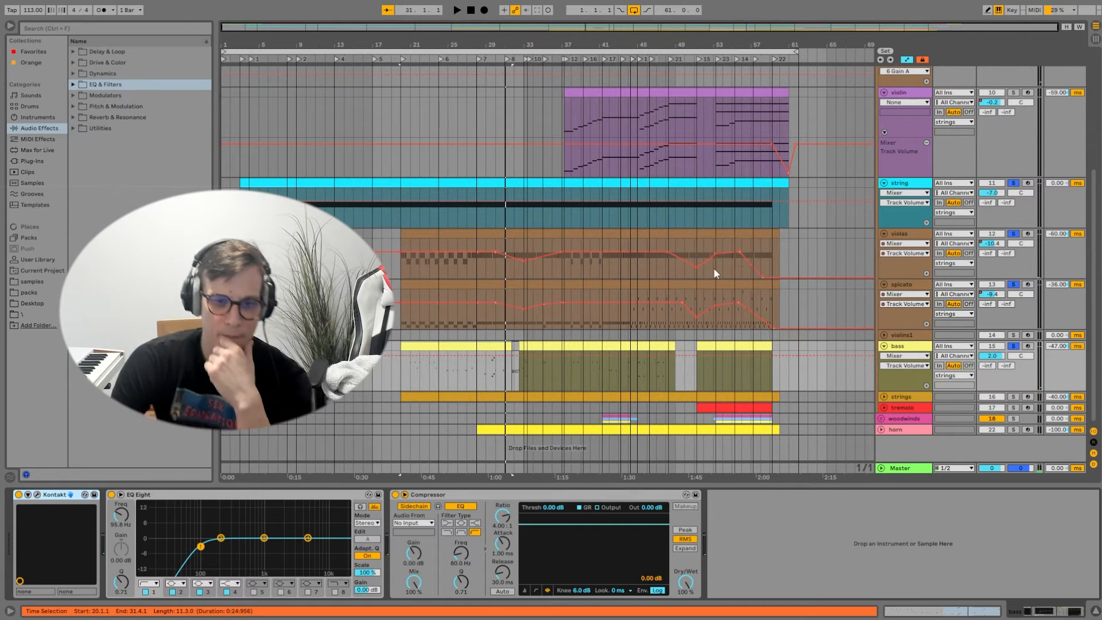
Unfold the horn track, start playback around bar 26, and open the horn clip in the note view
{"action": "left_click", "coordinate": [881, 430]}
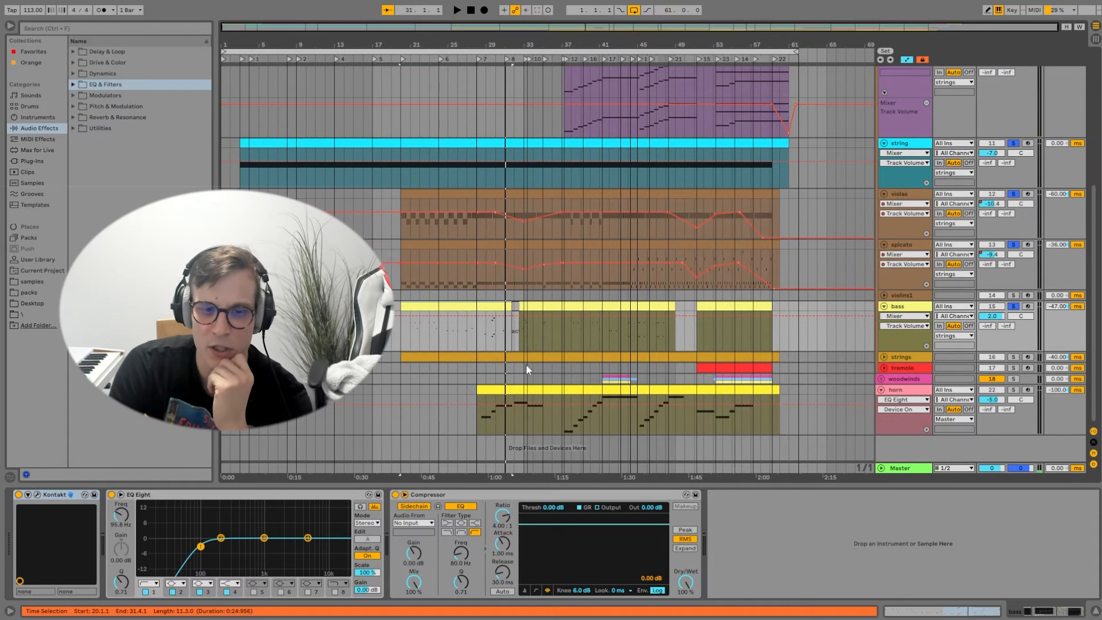
{"action": "left_click", "coordinate": [457, 56]}
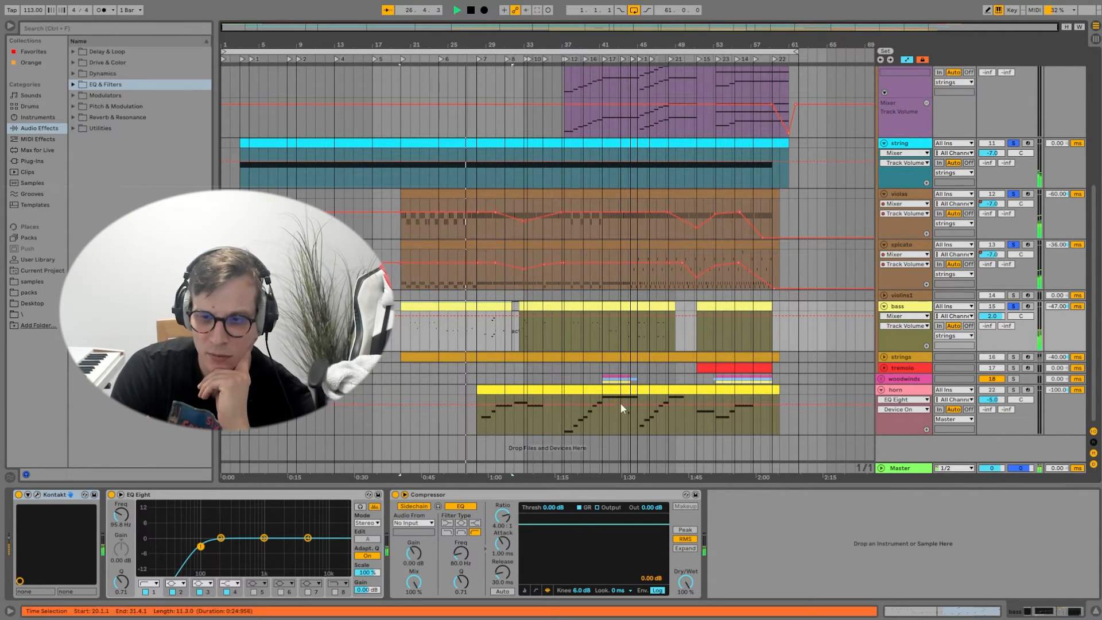
{"action": "double_click", "coordinate": [545, 403]}
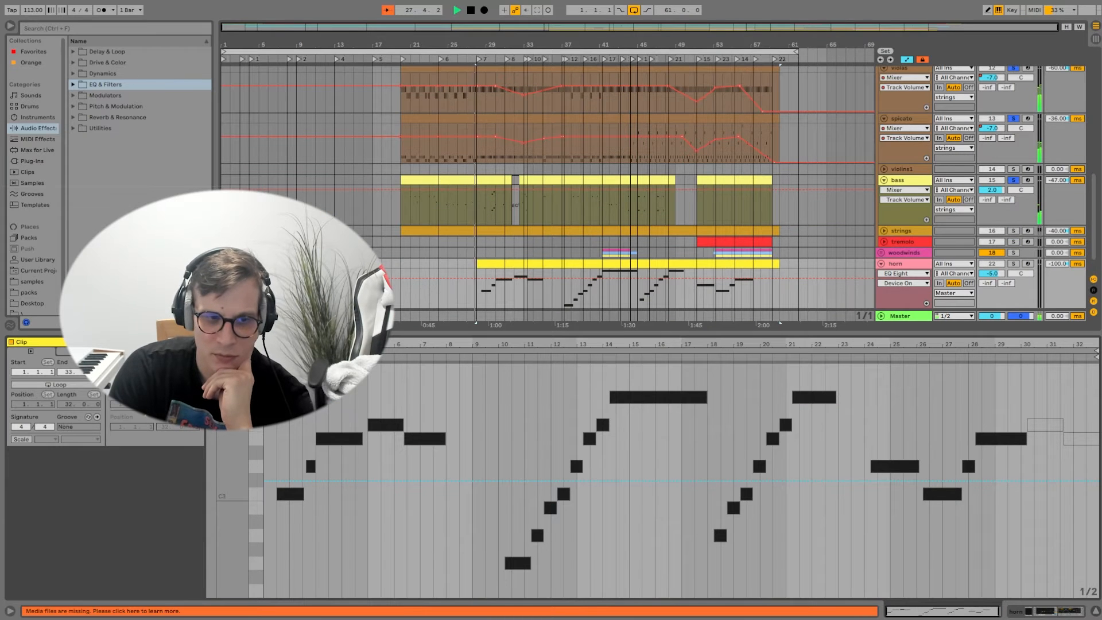
{"action": "left_click_drag", "start_coordinate": [233, 471], "coordinate": [231, 515]}
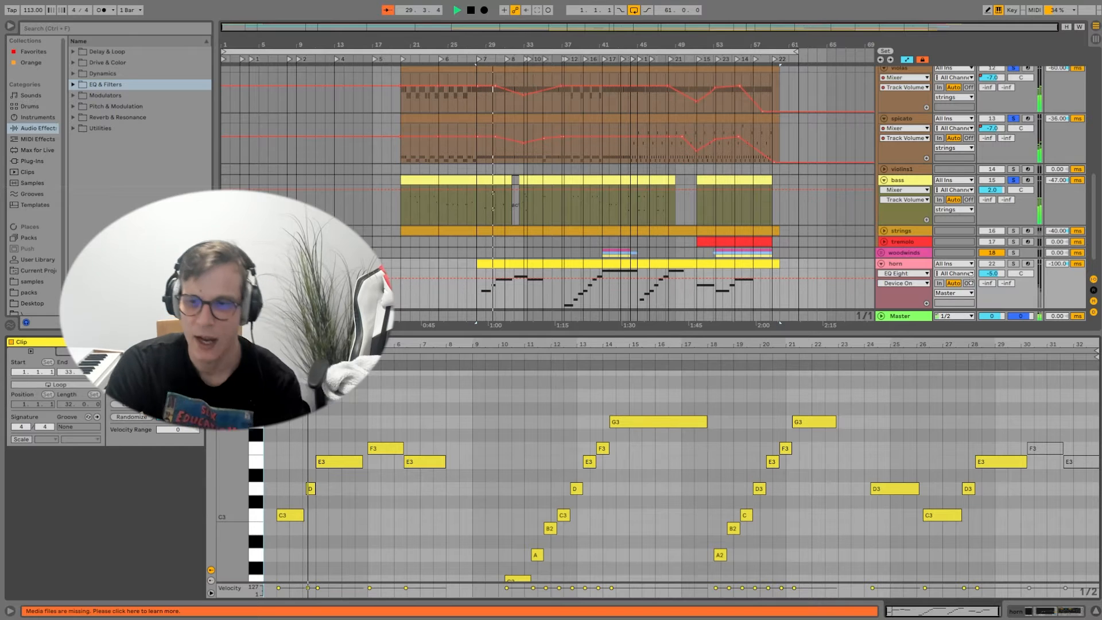
Add the horn track to the solo and play its part from bar 28
{"action": "left_click", "coordinate": [1014, 264], "text": "ctrl"}
{"action": "key", "text": "space"}
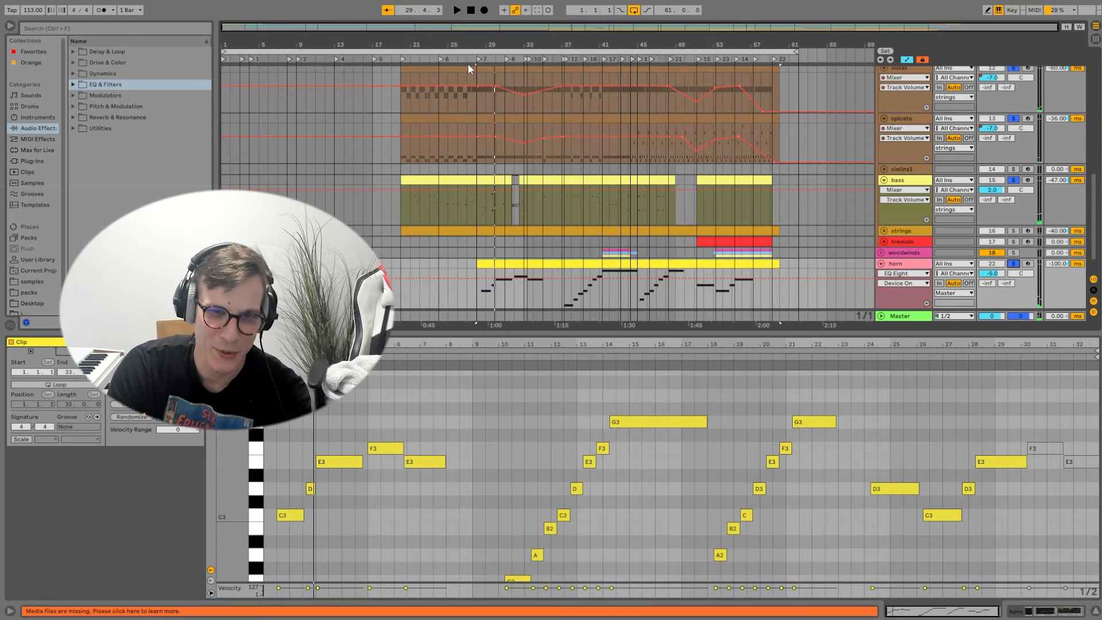
{"action": "left_click", "coordinate": [480, 57]}
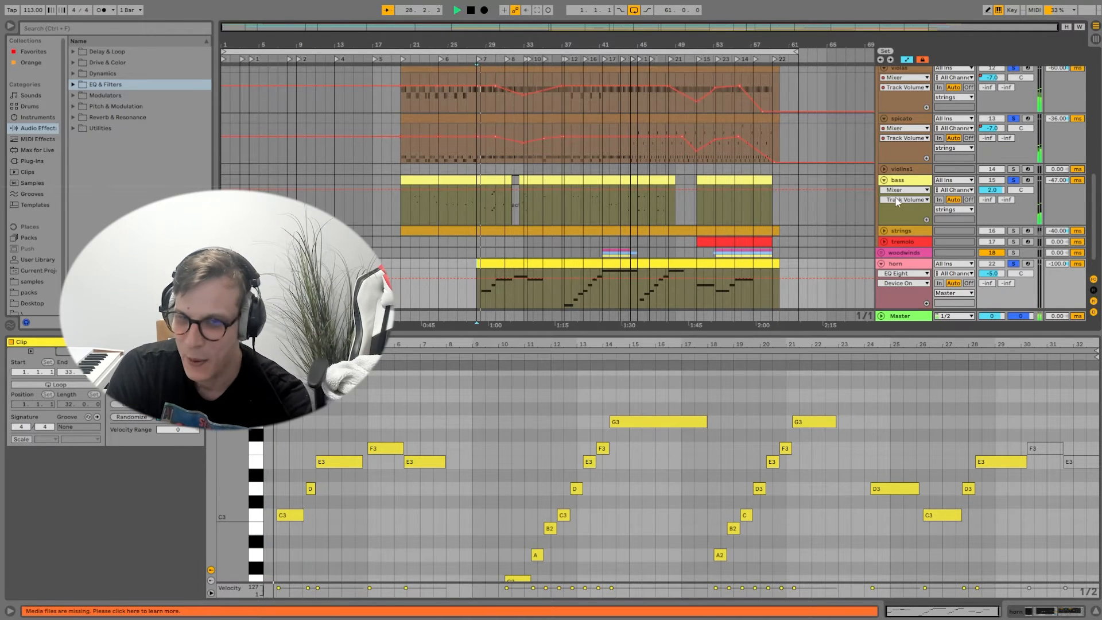
Clear all solos, examine the horn notes while the full arrangement plays, and show the horn track's device chain
{"action": "left_click", "coordinate": [1014, 264]}
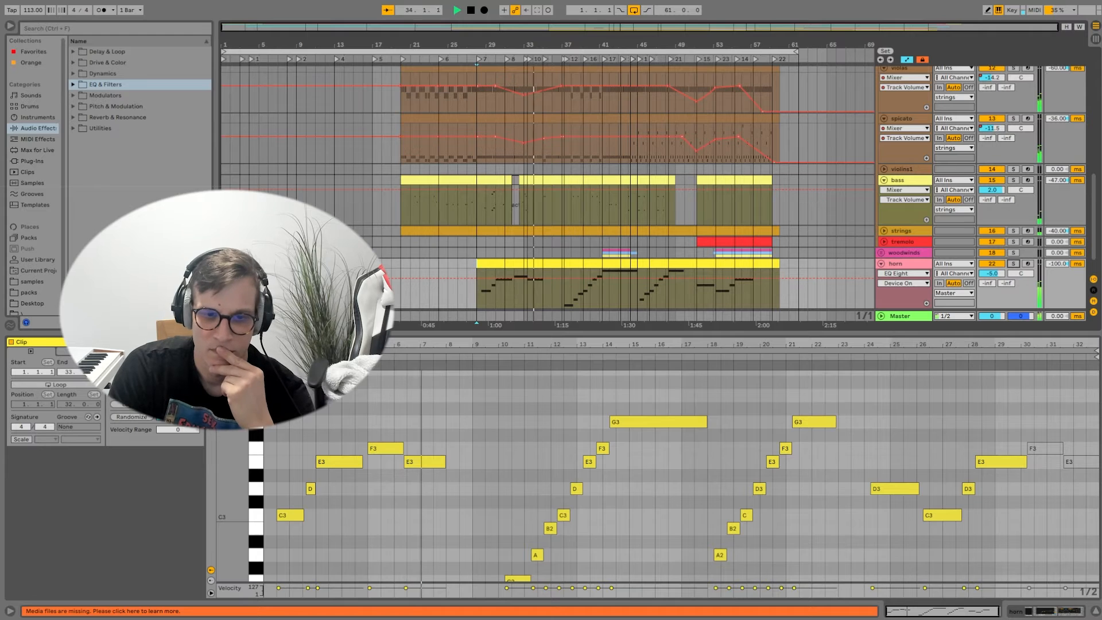
{"action": "left_click", "coordinate": [155, 350]}
{"action": "left_click", "coordinate": [124, 351]}
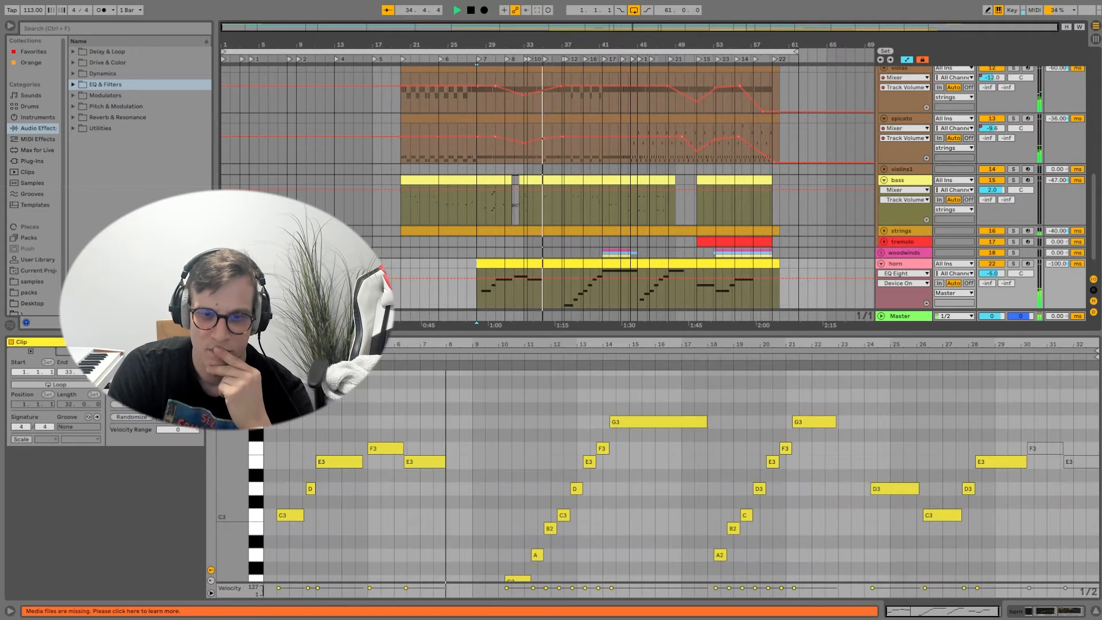
{"action": "scroll", "coordinate": [438, 440], "scroll_direction": "down", "scroll_amount": 3}
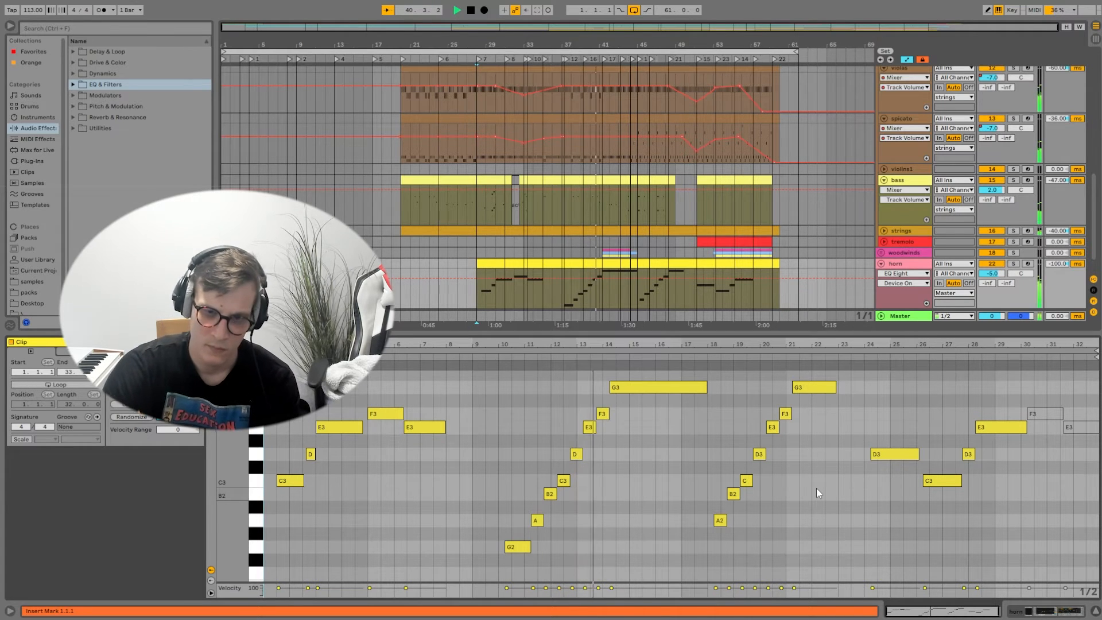
{"action": "scroll", "coordinate": [816, 489], "scroll_direction": "up", "scroll_amount": 2}
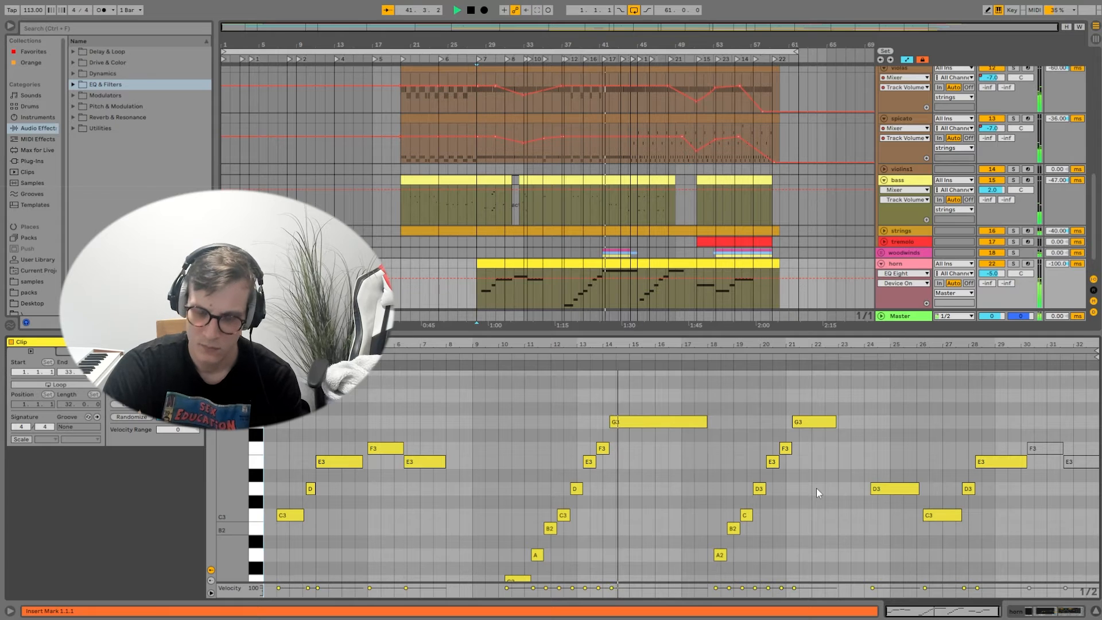
{"action": "scroll", "coordinate": [631, 499], "scroll_direction": "down", "scroll_amount": 1}
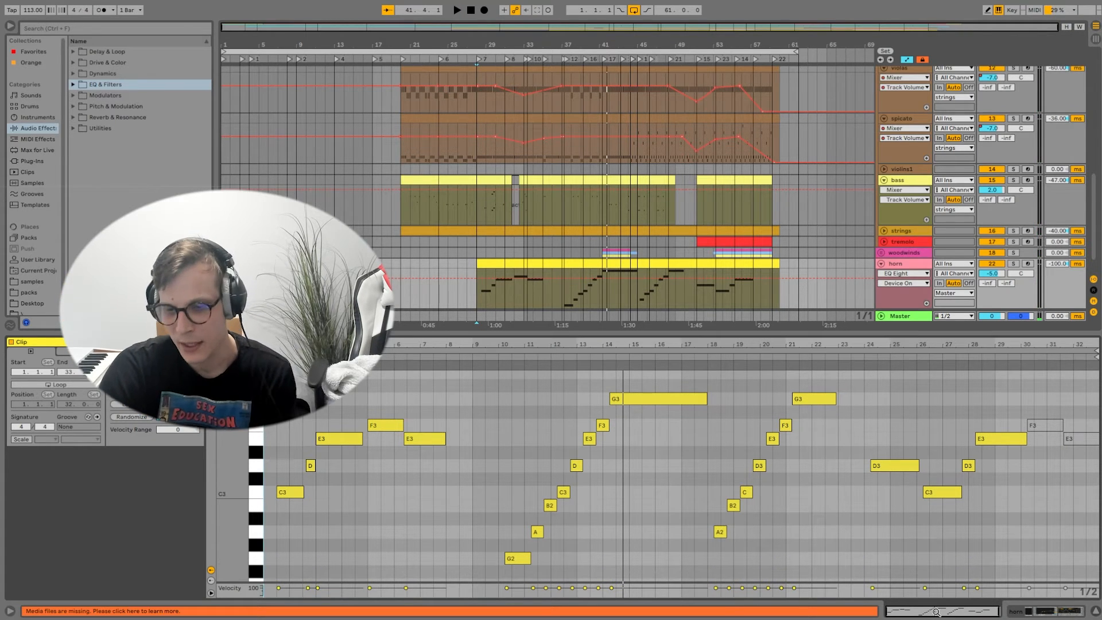
{"action": "left_click", "coordinate": [1032, 605]}
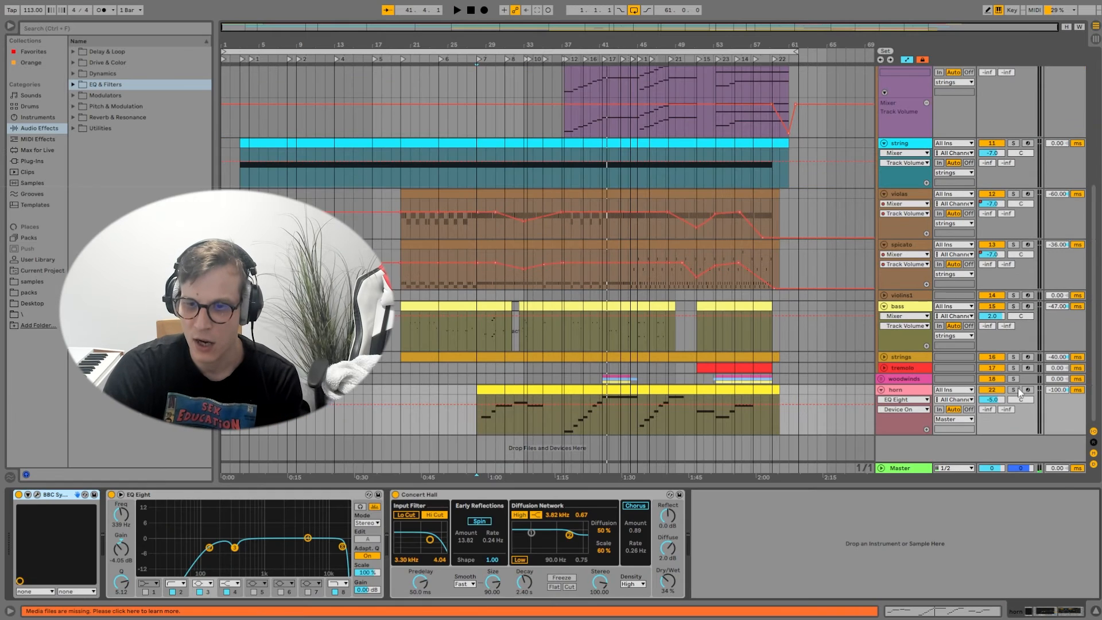
Solo the violin and horn tracks, and open their clips together in the note view
{"action": "scroll", "coordinate": [978, 179], "scroll_direction": "up", "scroll_amount": 5}
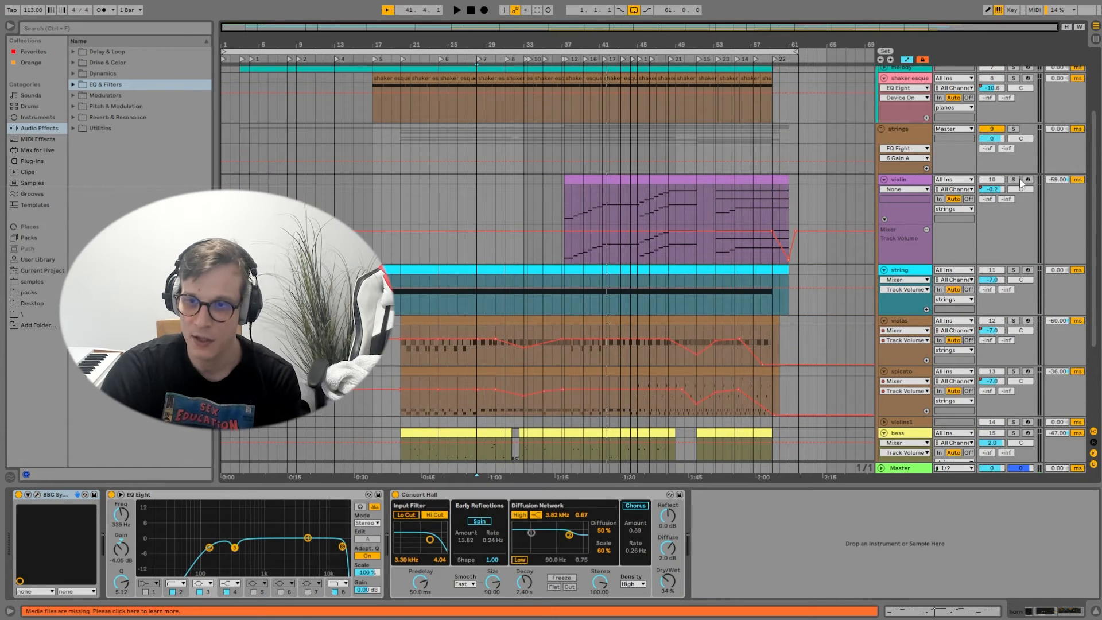
{"action": "left_click", "coordinate": [588, 178]}
{"action": "scroll", "coordinate": [600, 237], "scroll_direction": "down", "scroll_amount": 2}
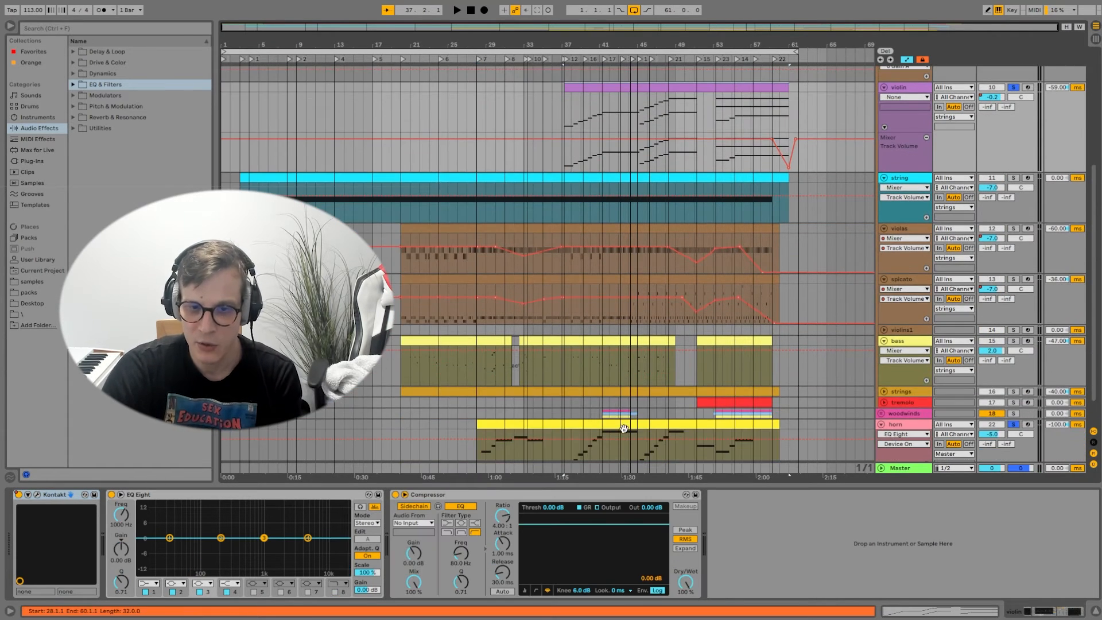
{"action": "left_click", "coordinate": [627, 425], "text": "ctrl"}
{"action": "key", "text": "shift+Tab"}
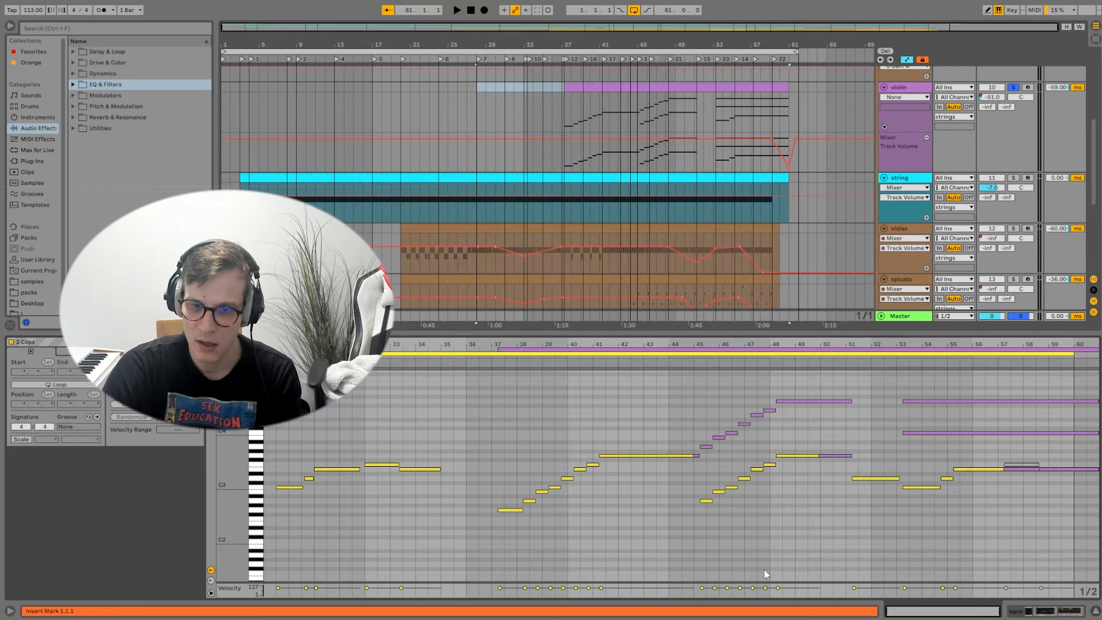
Select the violin's highest sustained note starting at bar 48, and show the violin track's device chain
{"action": "left_click", "coordinate": [792, 401]}
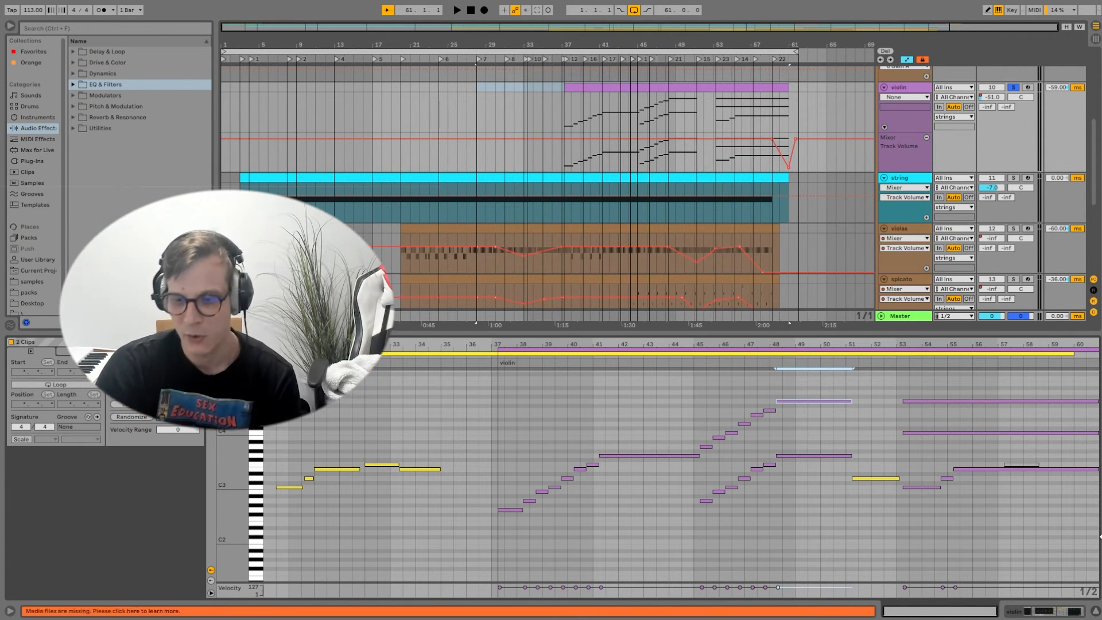
{"action": "left_click", "coordinate": [1044, 612]}
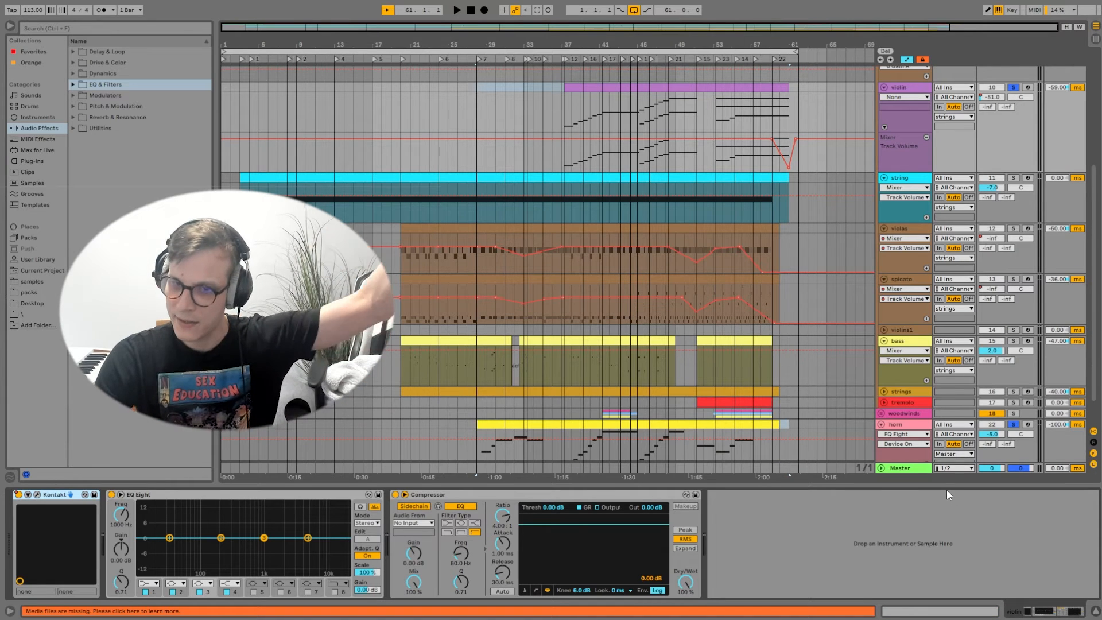
{"action": "scroll", "coordinate": [859, 201], "scroll_direction": "up", "scroll_amount": 6}
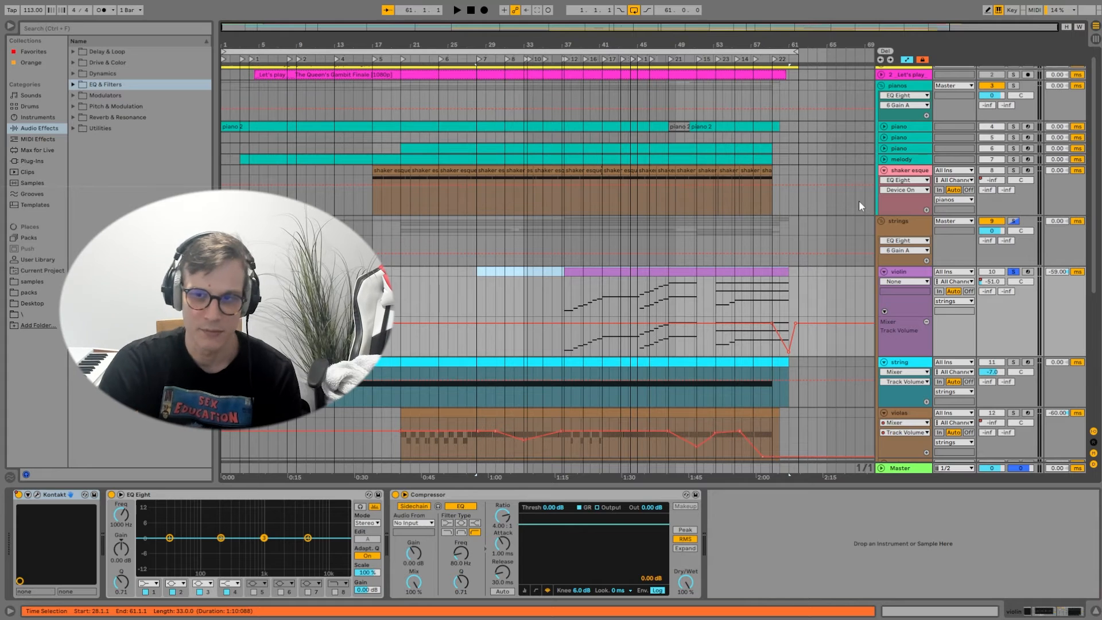
{"action": "scroll", "coordinate": [1015, 256], "scroll_direction": "up", "scroll_amount": 1}
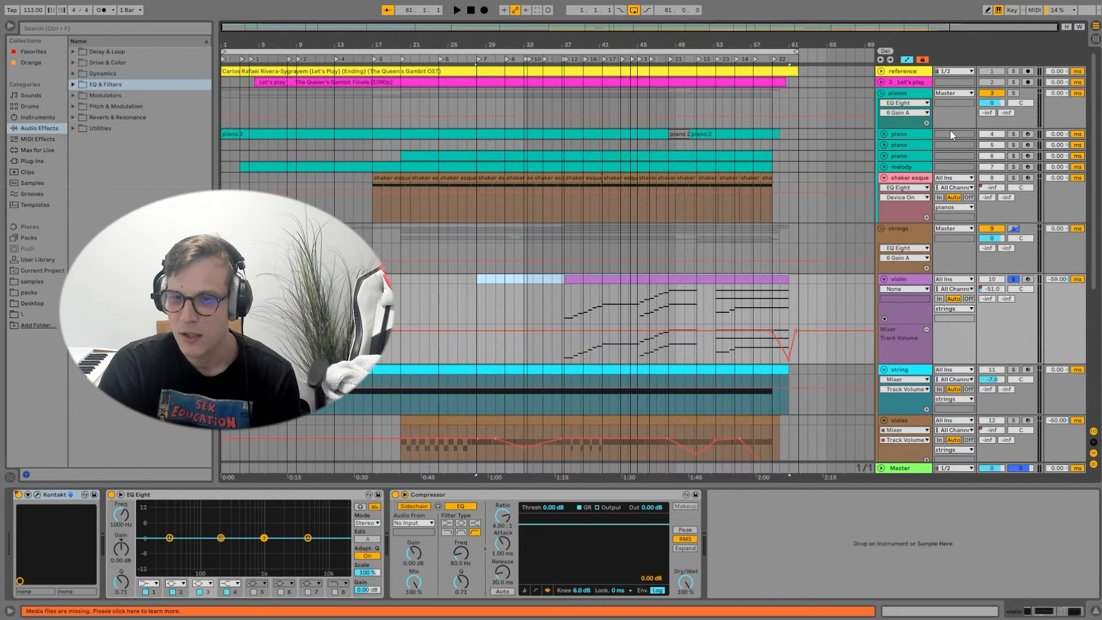
Add the melody track to the violin and horn solo, and open all three tracks' clips together in the note view
{"action": "left_click", "coordinate": [885, 135]}
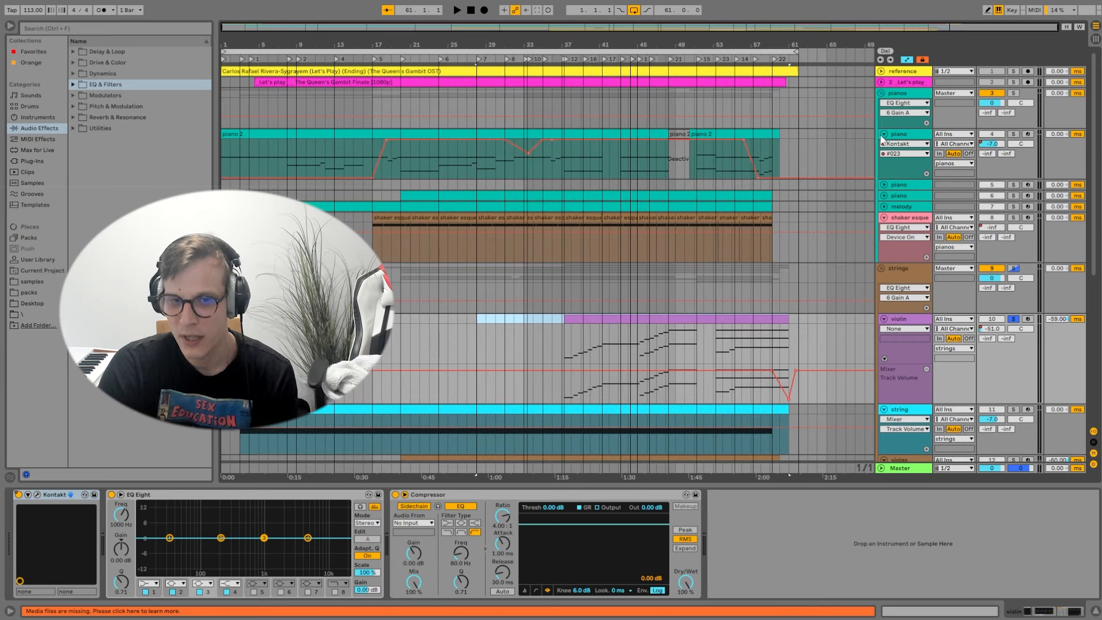
{"action": "left_click", "coordinate": [885, 207]}
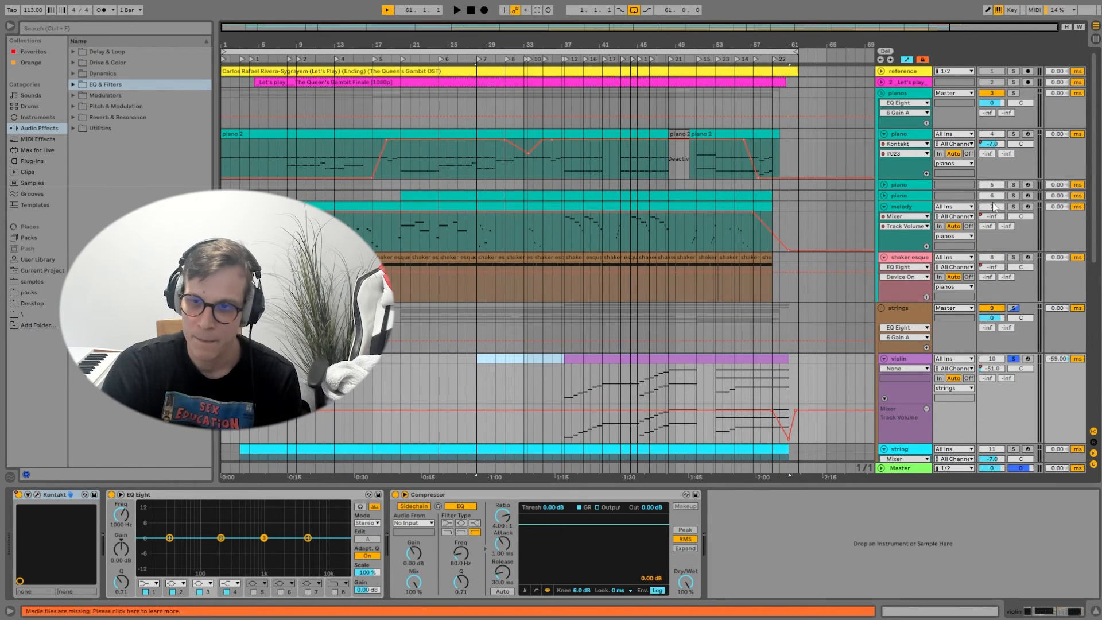
{"action": "left_click", "coordinate": [653, 378]}
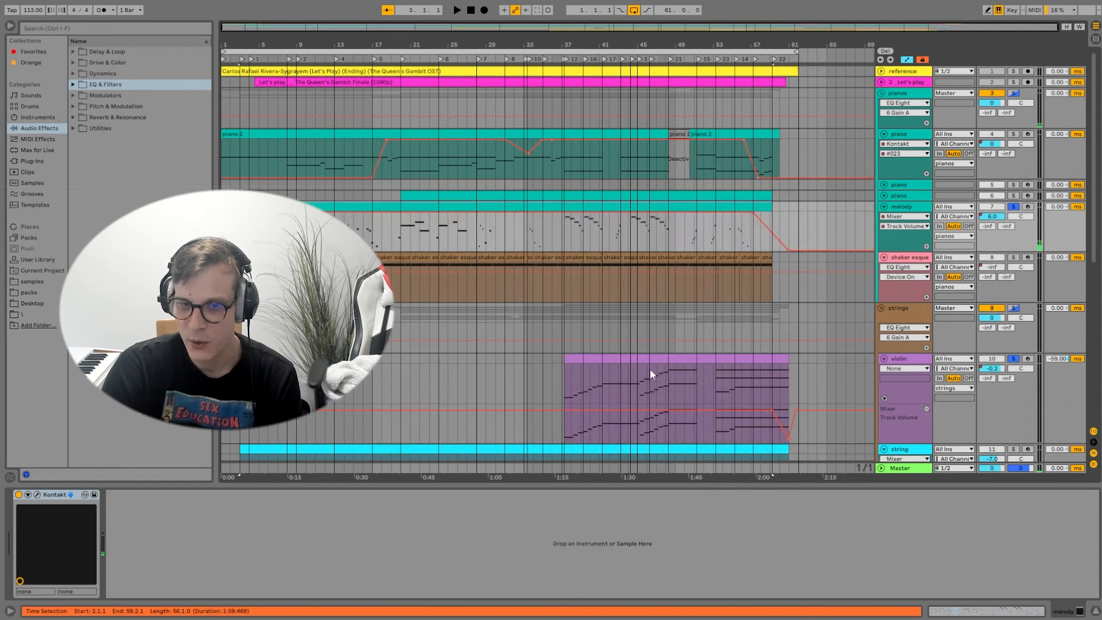
{"action": "left_click", "coordinate": [646, 359], "text": "shift"}
{"action": "scroll", "coordinate": [647, 371], "scroll_direction": "down", "scroll_amount": 6}
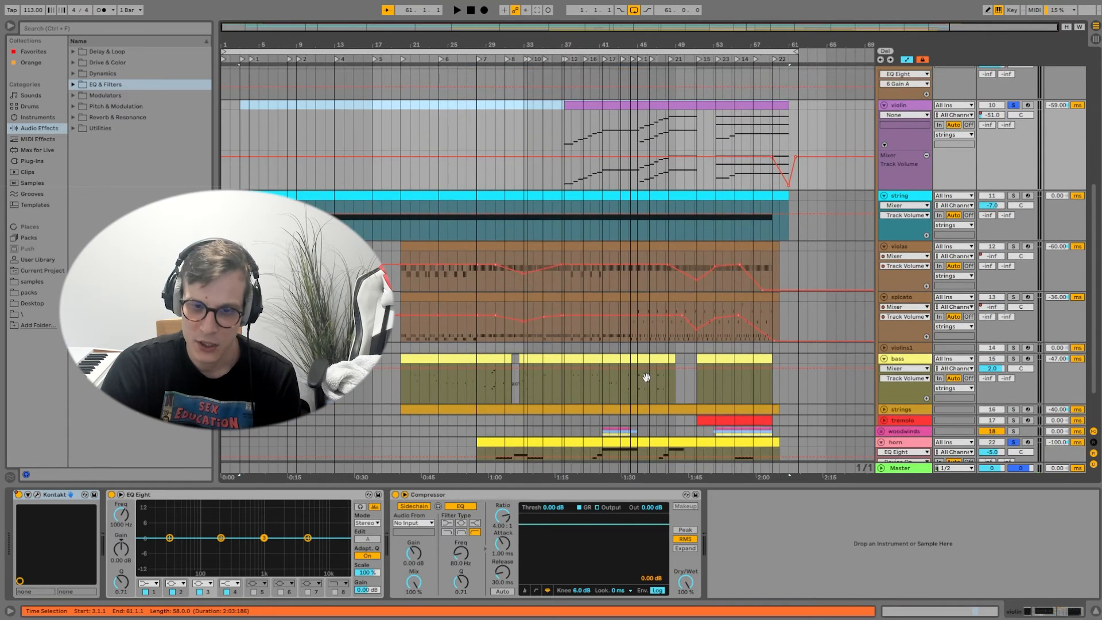
{"action": "scroll", "coordinate": [647, 377], "scroll_direction": "down", "scroll_amount": 3}
{"action": "left_click", "coordinate": [662, 392]}
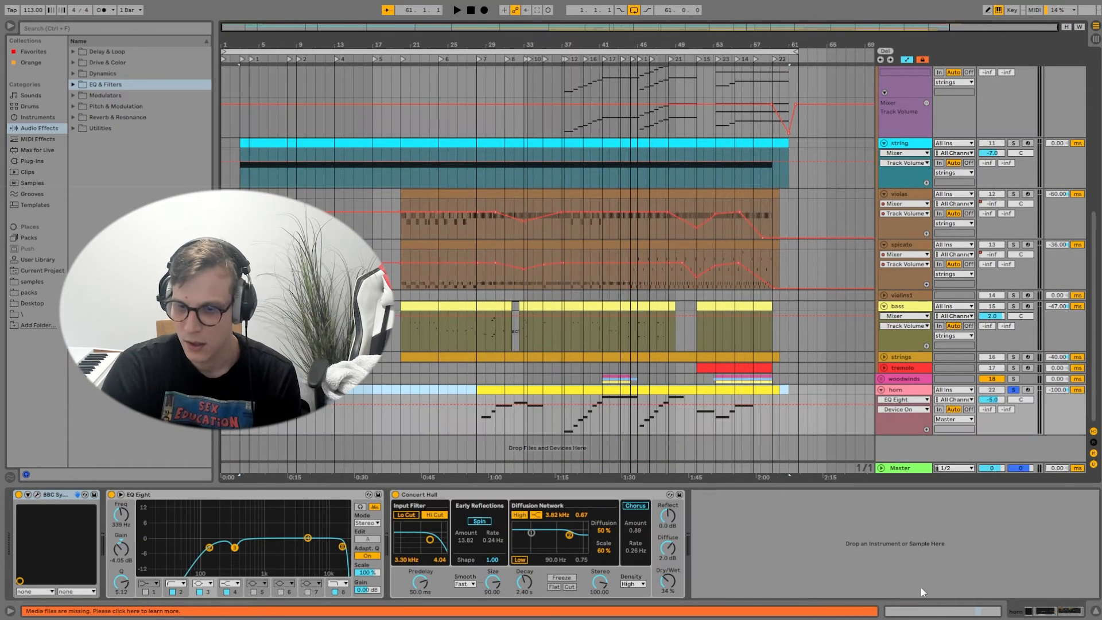
{"action": "left_click", "coordinate": [936, 613]}
Compare the melody, horn and violin notes between bars 37 and 51 while playing the soloed tracks
{"action": "scroll", "coordinate": [967, 445], "scroll_direction": "down", "scroll_amount": 3}
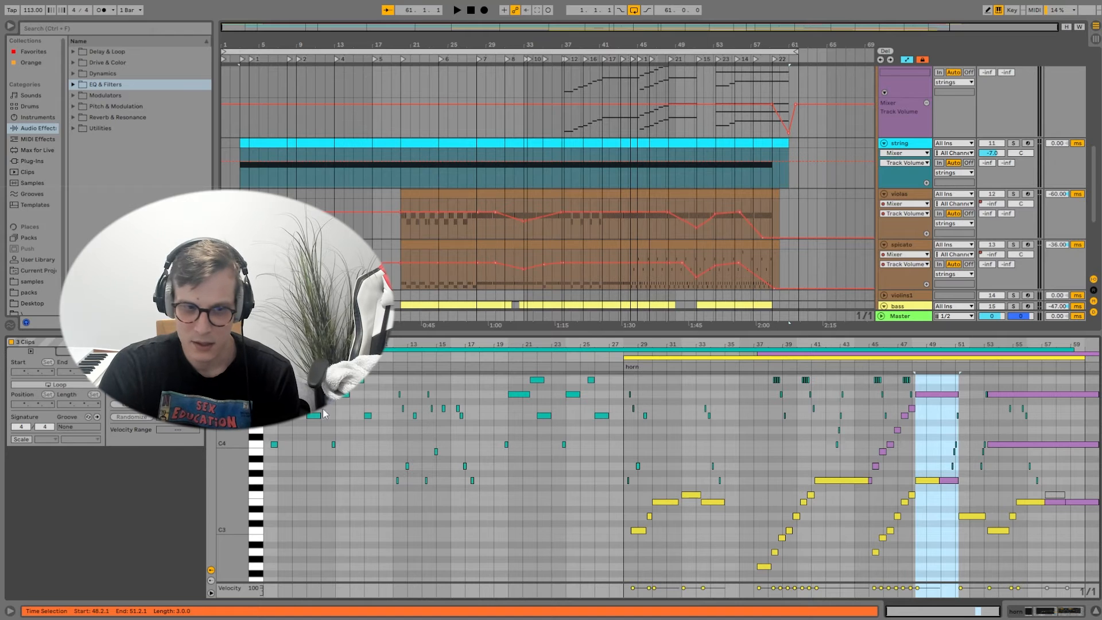
{"action": "scroll", "coordinate": [811, 510], "scroll_direction": "down", "scroll_amount": 3}
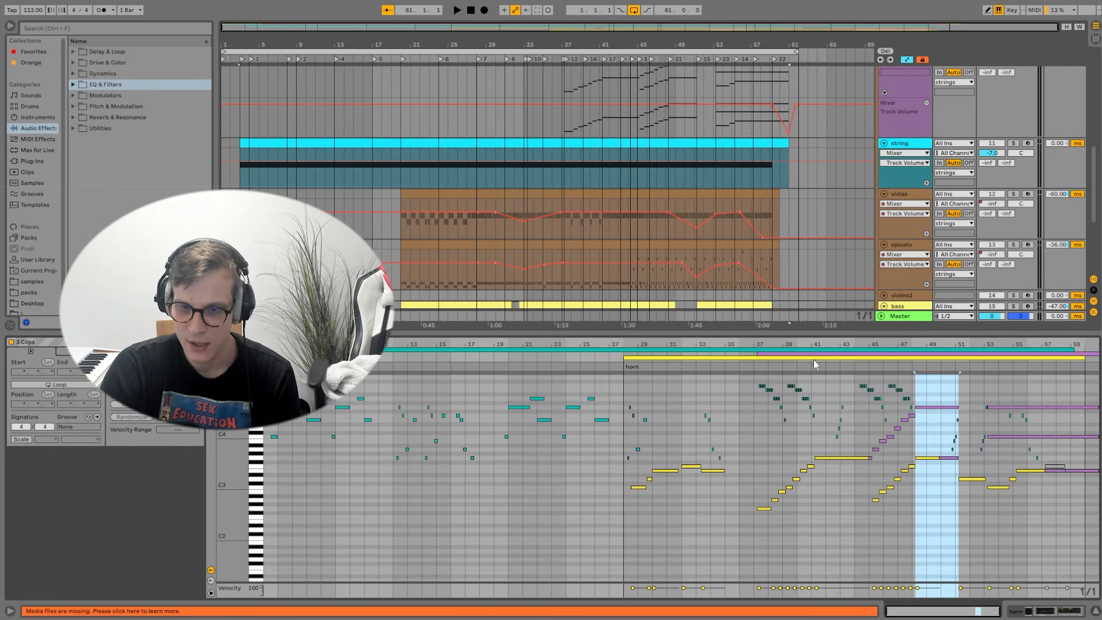
{"action": "left_click_drag", "start_coordinate": [783, 346], "coordinate": [728, 396]}
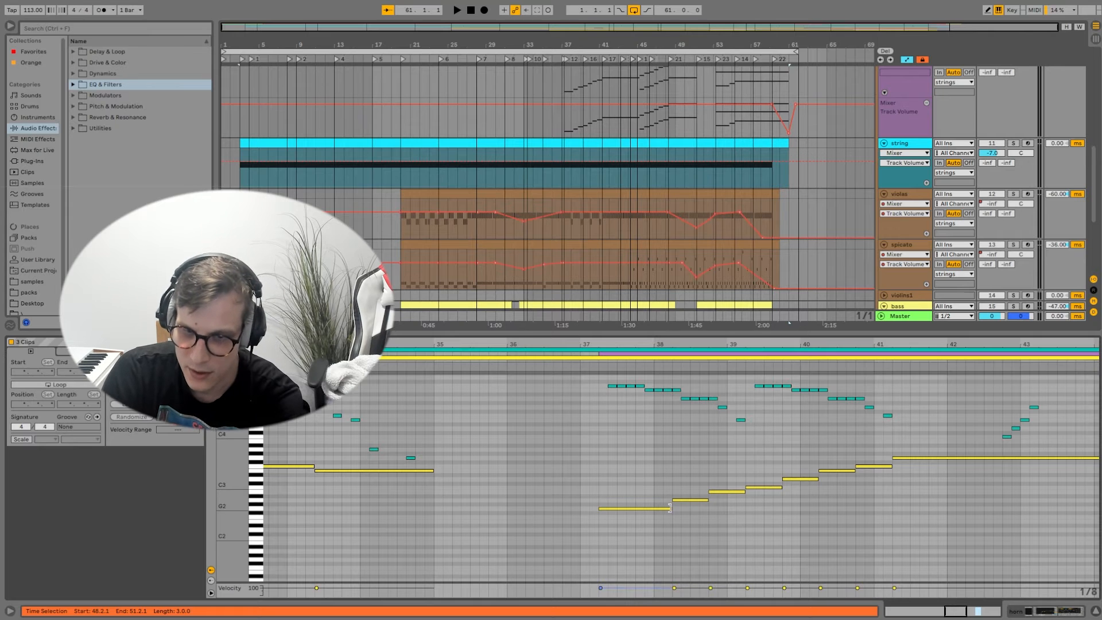
{"action": "left_click_drag", "start_coordinate": [929, 339], "coordinate": [558, 325]}
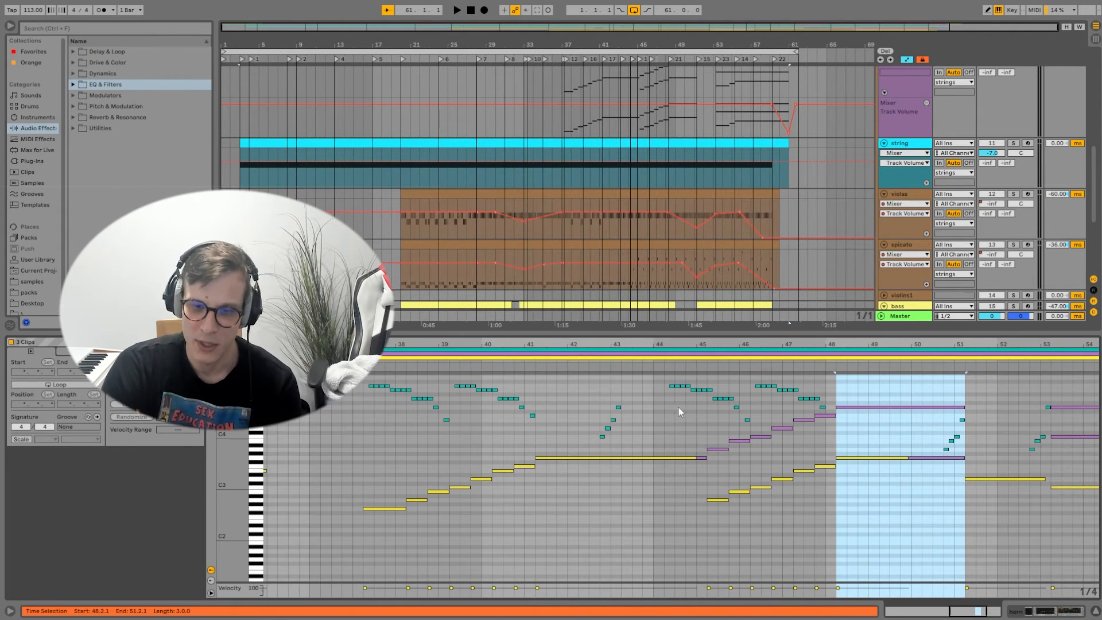
{"action": "left_click", "coordinate": [636, 370]}
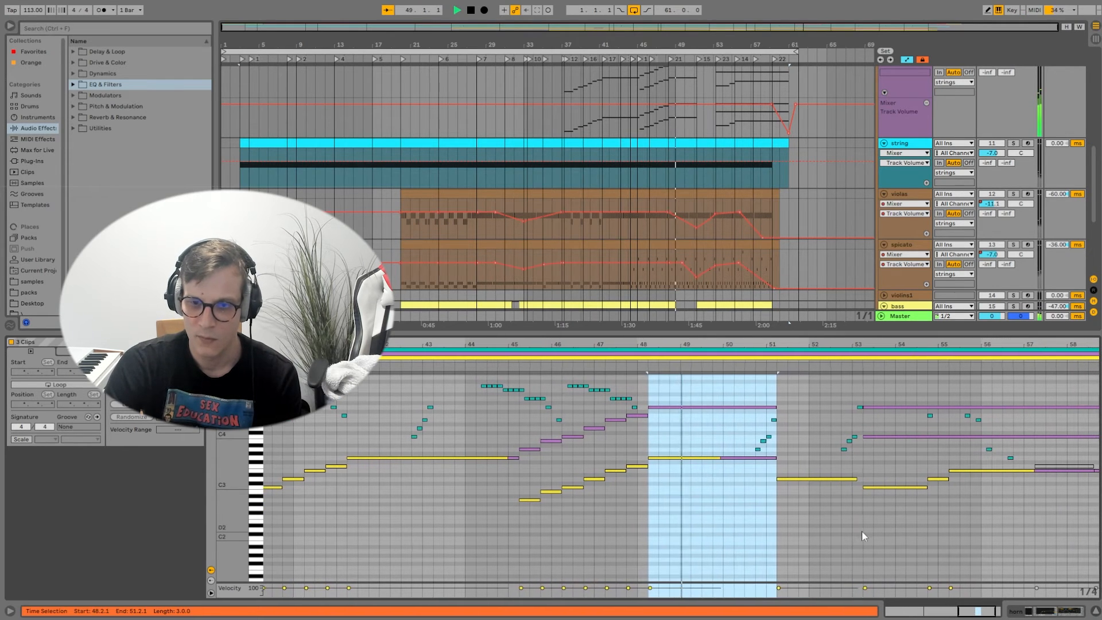
{"action": "left_click", "coordinate": [864, 536]}
{"action": "key", "text": "space"}
Close the note view, clear all solos, and play the full arrangement from around bar 30
{"action": "scroll", "coordinate": [969, 136], "scroll_direction": "up", "scroll_amount": 6}
{"action": "scroll", "coordinate": [970, 136], "scroll_direction": "up", "scroll_amount": 2}
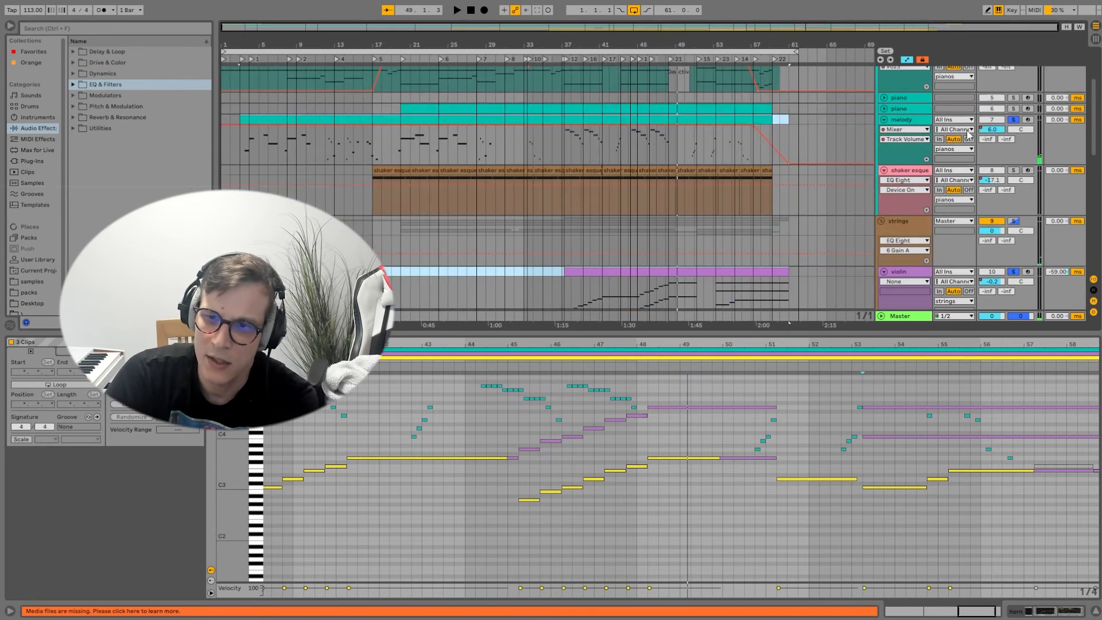
{"action": "scroll", "coordinate": [970, 136], "scroll_direction": "up", "scroll_amount": 3}
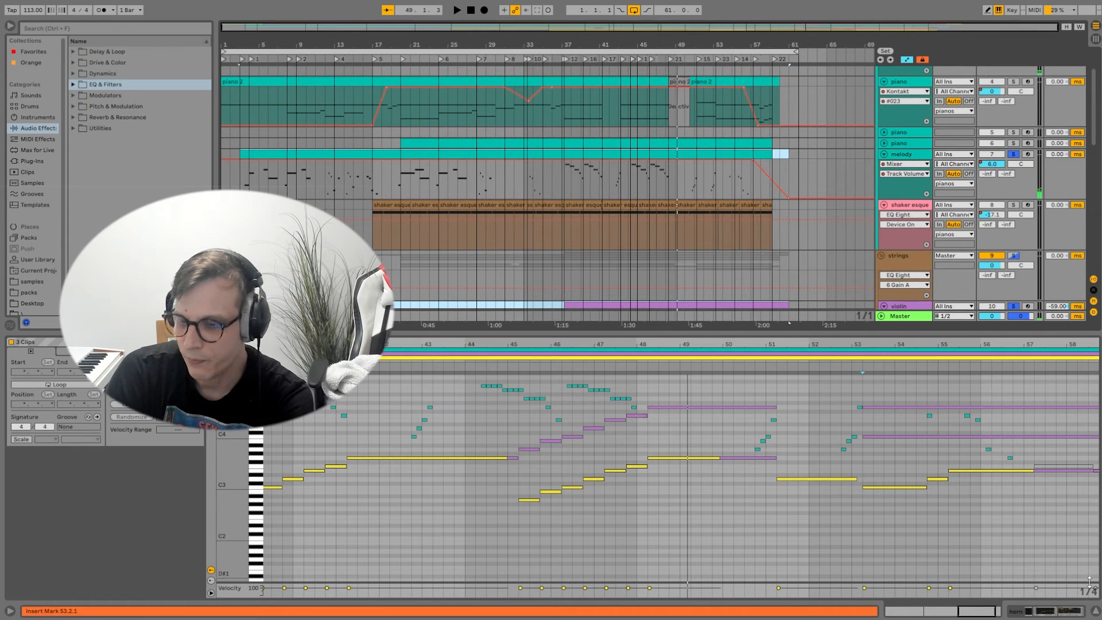
{"action": "left_click", "coordinate": [1096, 612]}
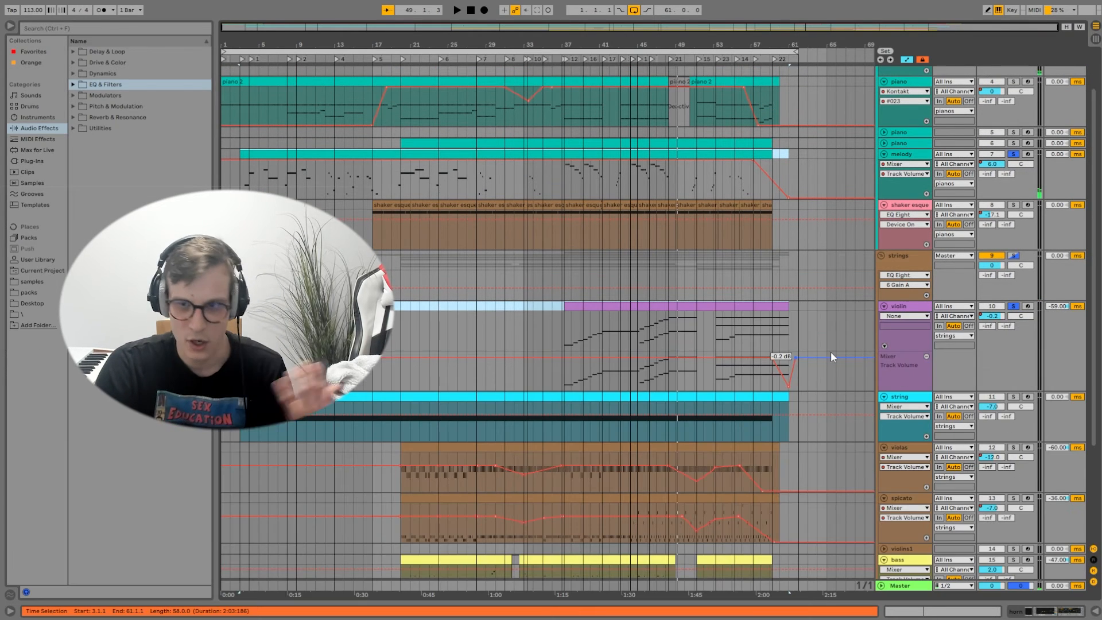
{"action": "scroll", "coordinate": [832, 353], "scroll_direction": "up", "scroll_amount": 4}
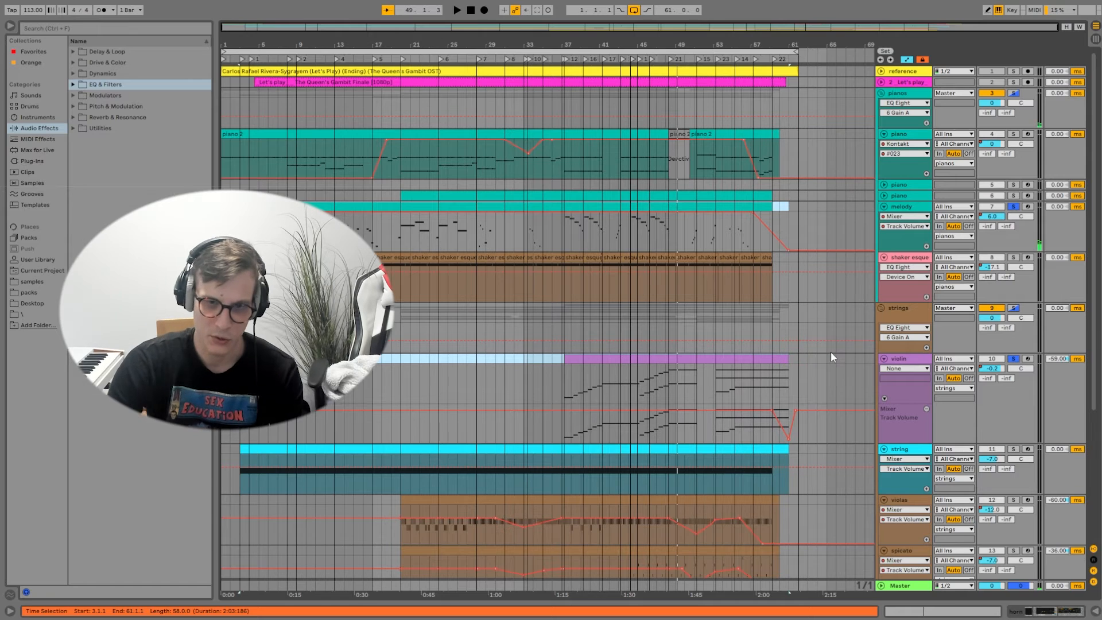
{"action": "left_click_drag", "start_coordinate": [715, 45], "coordinate": [691, 81]}
{"action": "scroll", "coordinate": [798, 343], "scroll_direction": "down", "scroll_amount": 5}
{"action": "scroll", "coordinate": [661, 457], "scroll_direction": "down", "scroll_amount": 5}
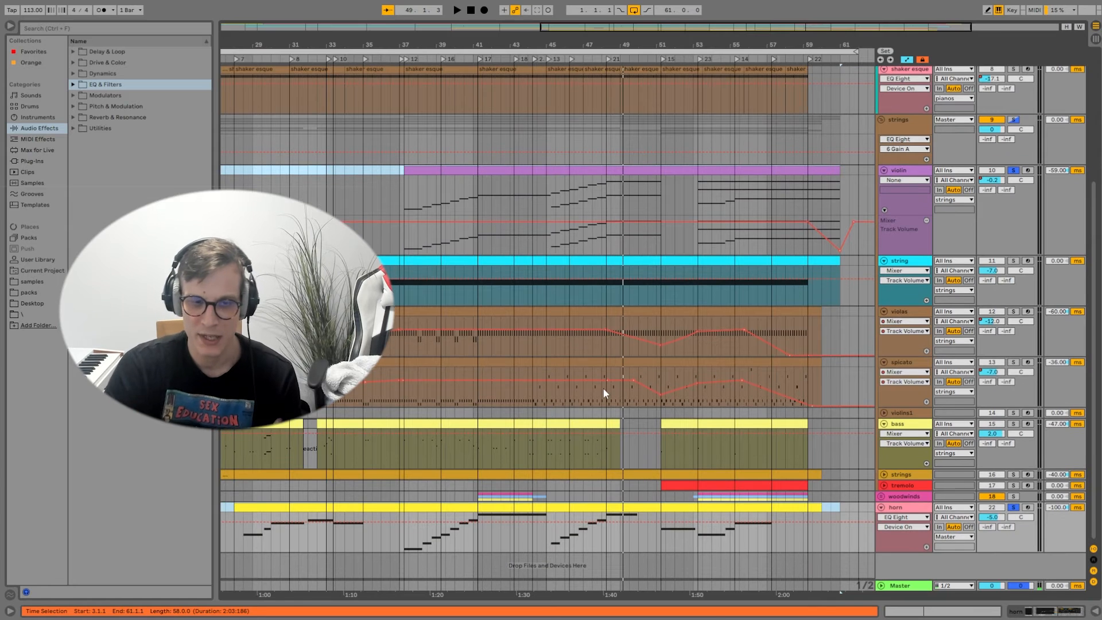
{"action": "left_click", "coordinate": [277, 50]}
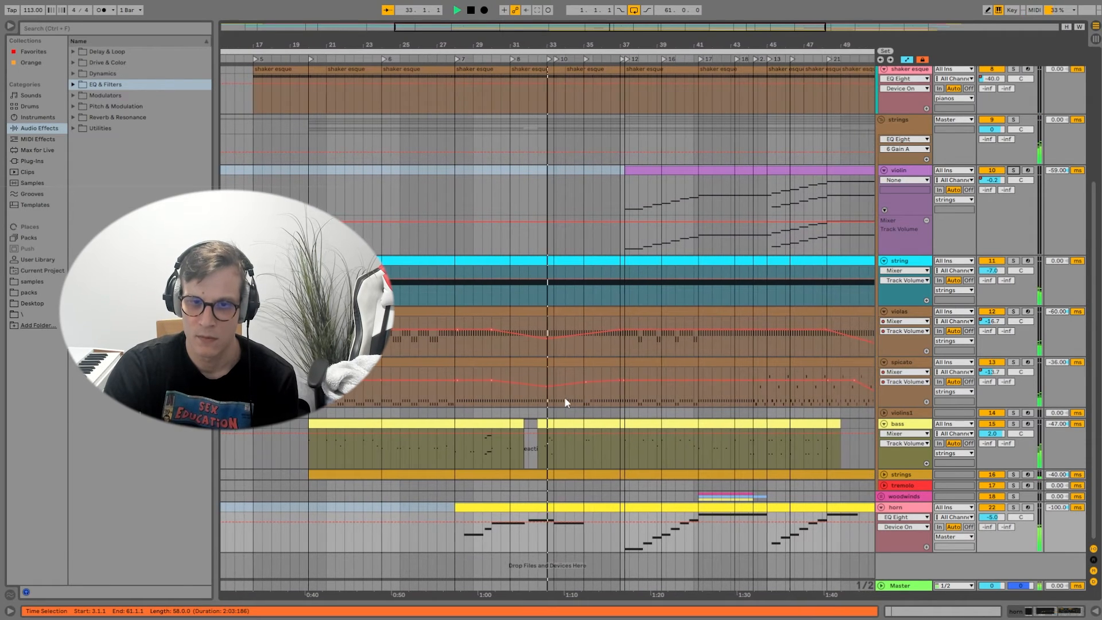
Play the full arrangement from around bar 45 through the violas and spiccato volume dips near bar 51
{"action": "left_click_drag", "start_coordinate": [610, 48], "coordinate": [611, 27]}
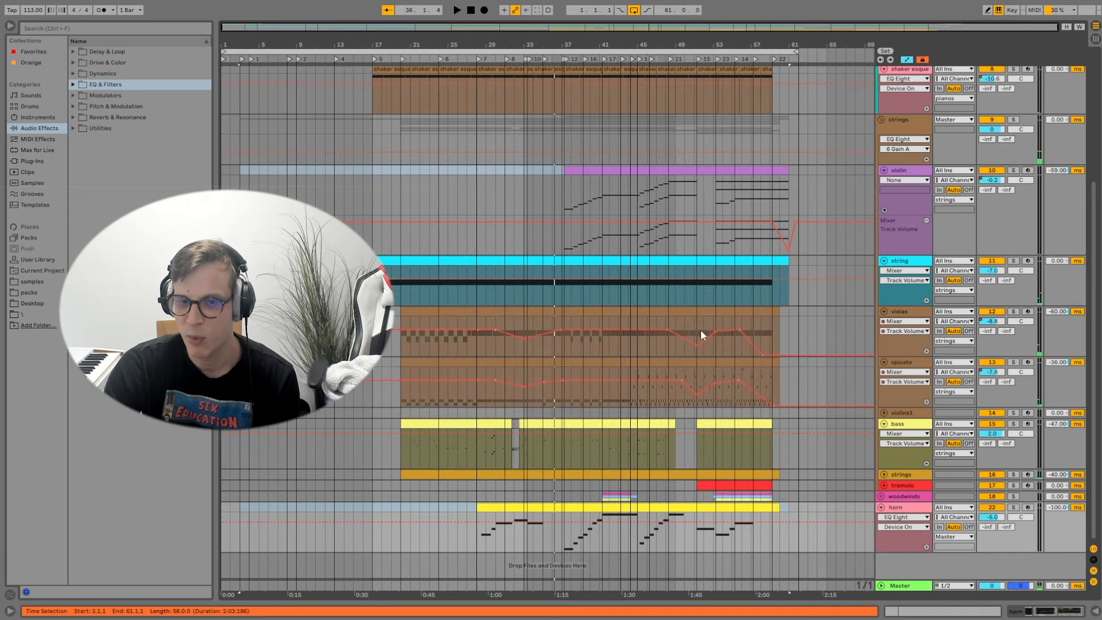
{"action": "left_click_drag", "start_coordinate": [675, 41], "coordinate": [692, 11]}
{"action": "left_click", "coordinate": [639, 60]}
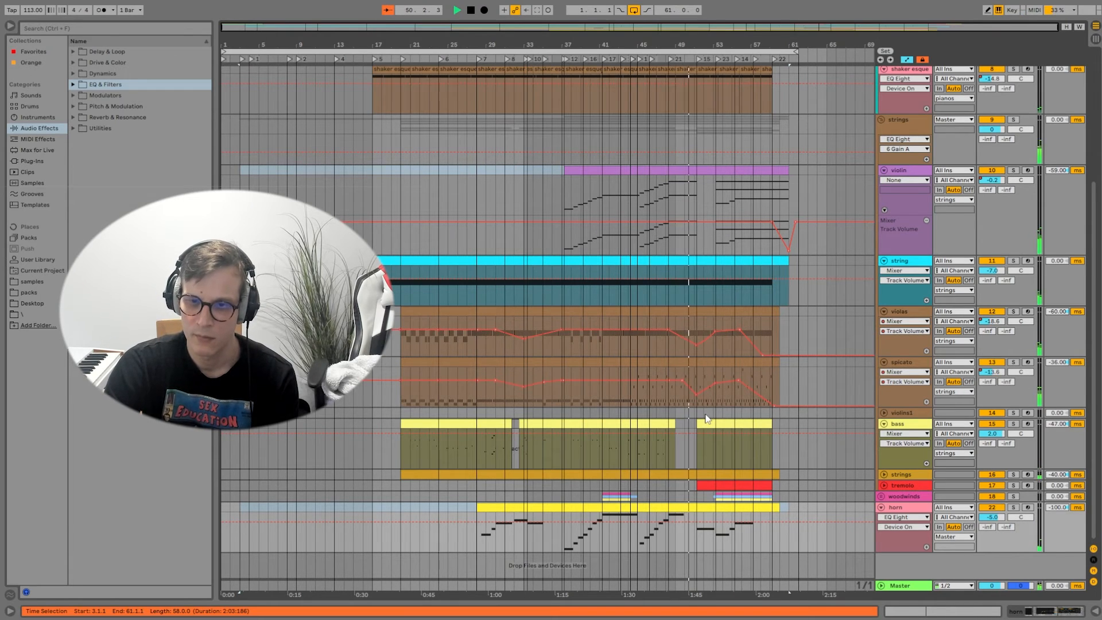
{"action": "scroll", "coordinate": [826, 287], "scroll_direction": "up", "scroll_amount": 3}
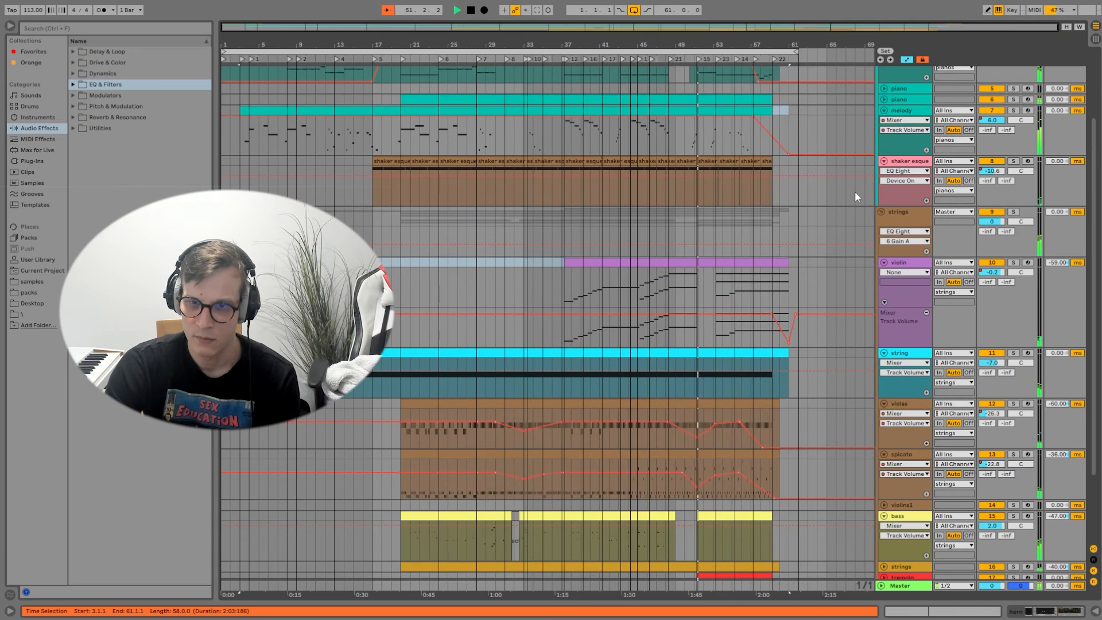
{"action": "scroll", "coordinate": [787, 328], "scroll_direction": "down", "scroll_amount": 3}
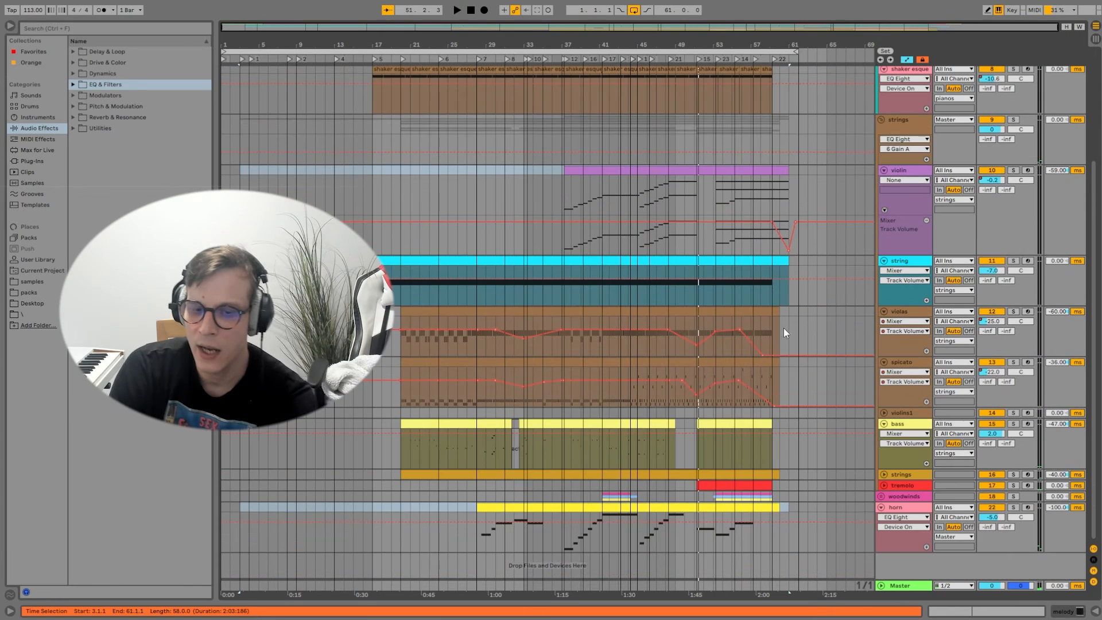
Expand the woodwinds group and select its oboes track and each of its two flutes tracks in turn
{"action": "left_click", "coordinate": [882, 496]}
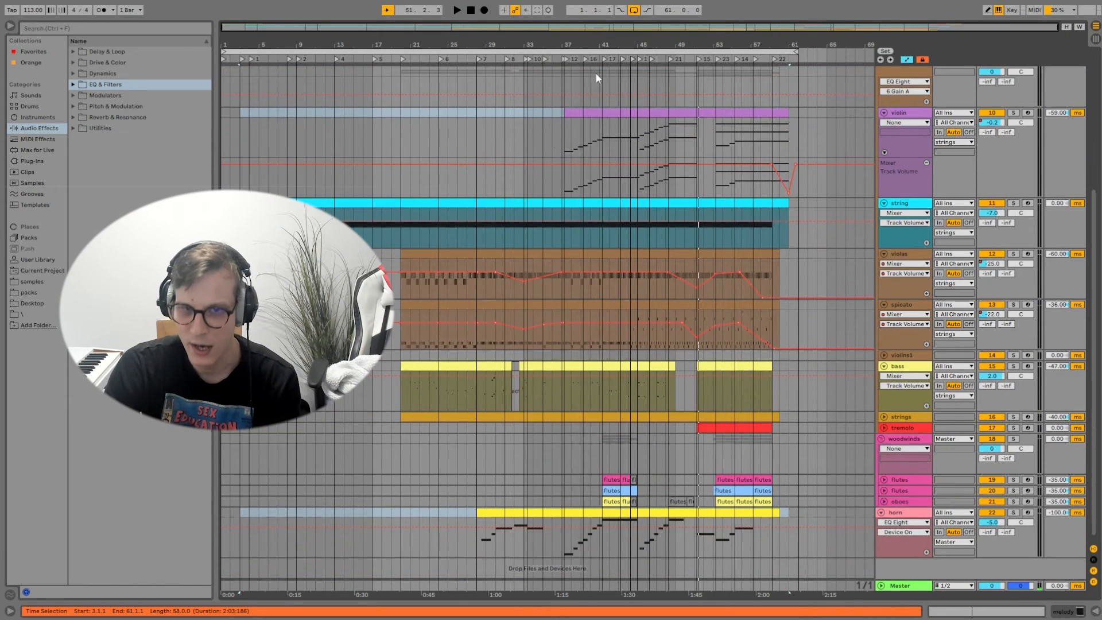
{"action": "left_click_drag", "start_coordinate": [622, 39], "coordinate": [632, 482]}
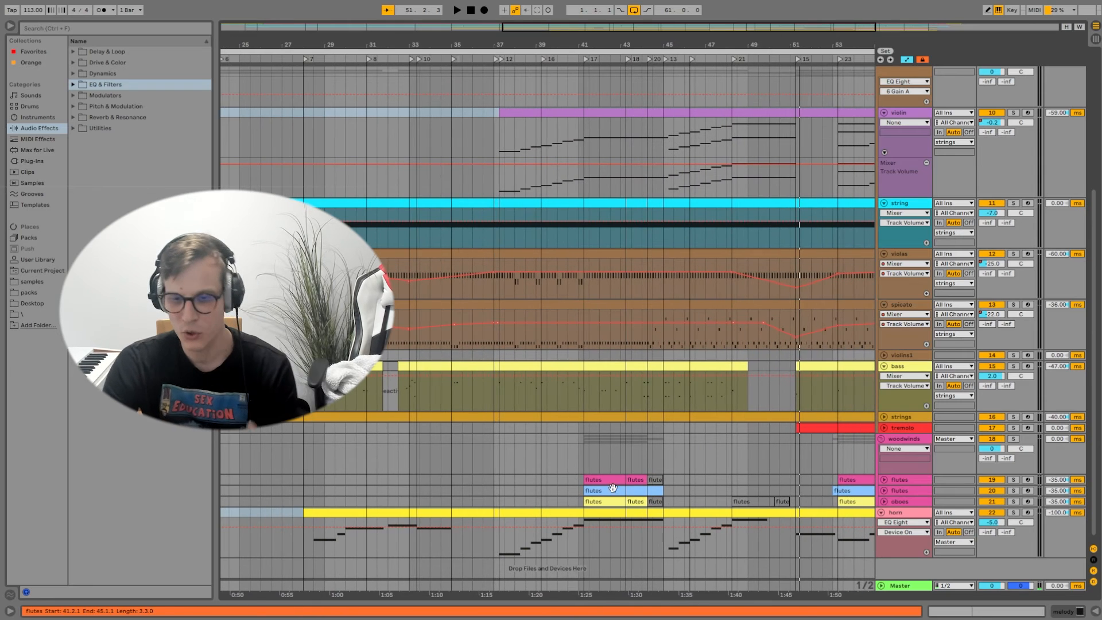
{"action": "left_click", "coordinate": [916, 502]}
{"action": "left_click", "coordinate": [904, 491]}
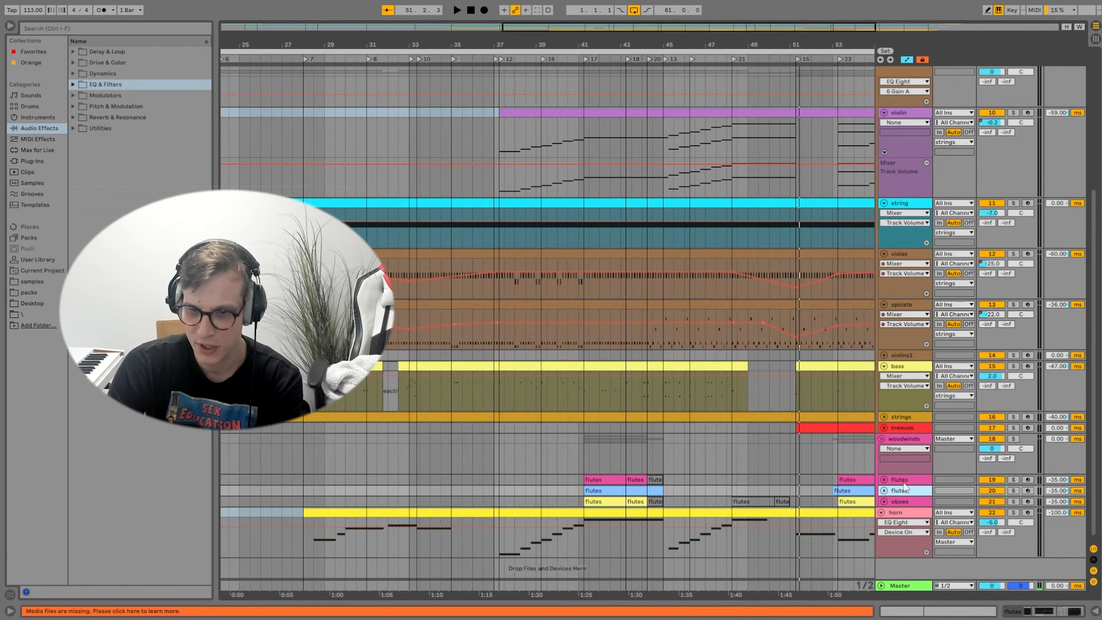
{"action": "left_click", "coordinate": [902, 481]}
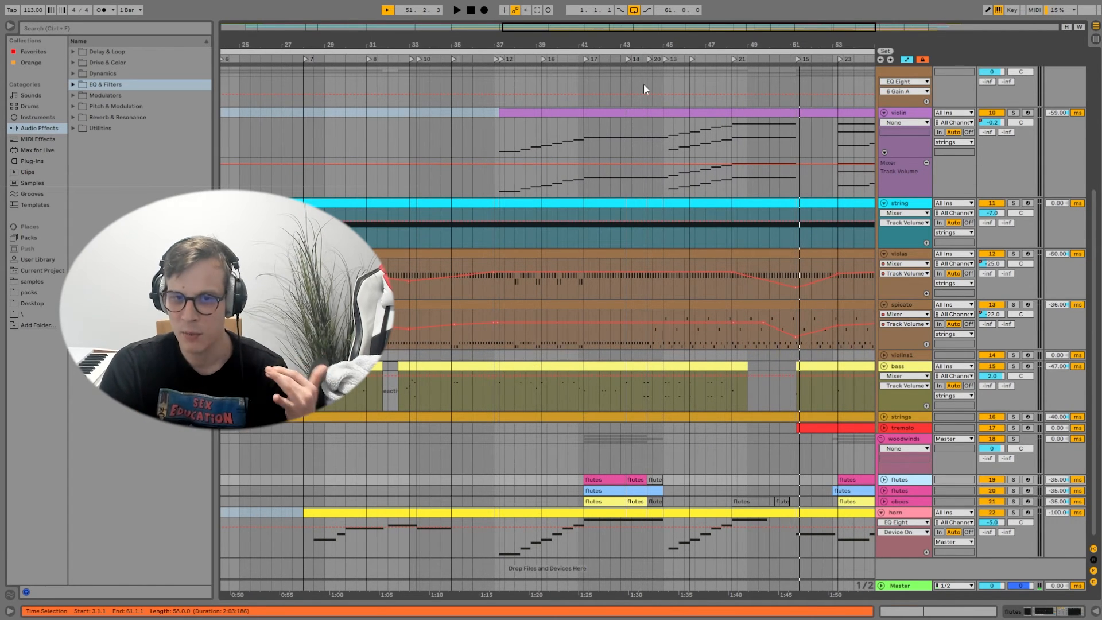
Fold the violin, string, violas, spiccato, bass and melody tracks to compact the arrangement
{"action": "left_click_drag", "start_coordinate": [656, 41], "coordinate": [632, 7]}
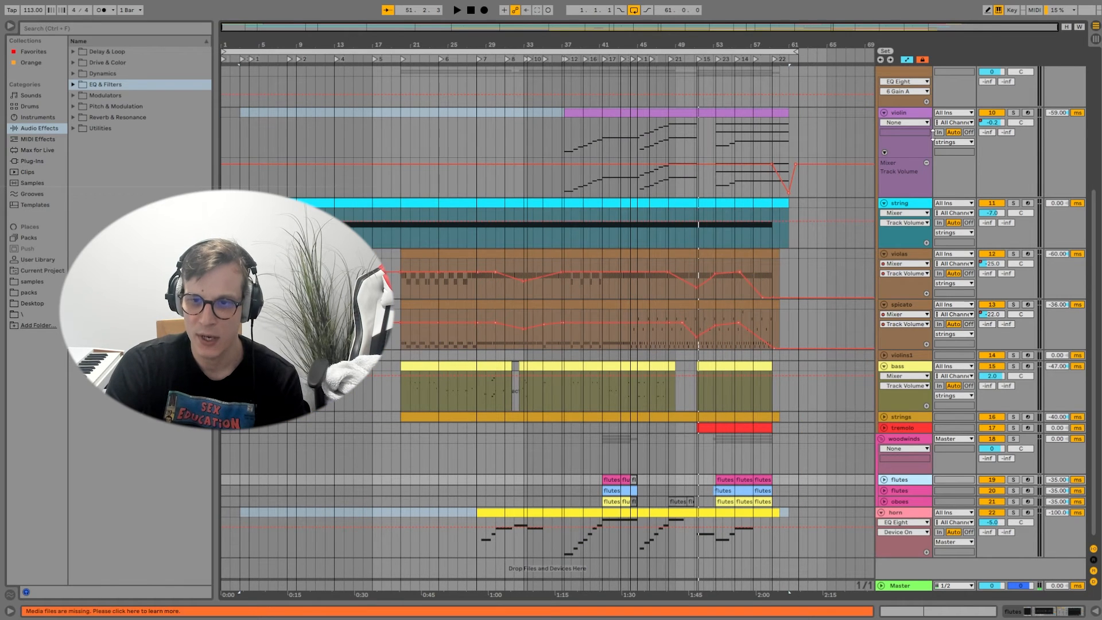
{"action": "left_click", "coordinate": [884, 113]}
{"action": "left_click", "coordinate": [884, 124]}
{"action": "left_click", "coordinate": [885, 134]}
{"action": "left_click", "coordinate": [884, 145]}
{"action": "left_click", "coordinate": [884, 167]}
{"action": "scroll", "coordinate": [884, 172], "scroll_direction": "up", "scroll_amount": 5}
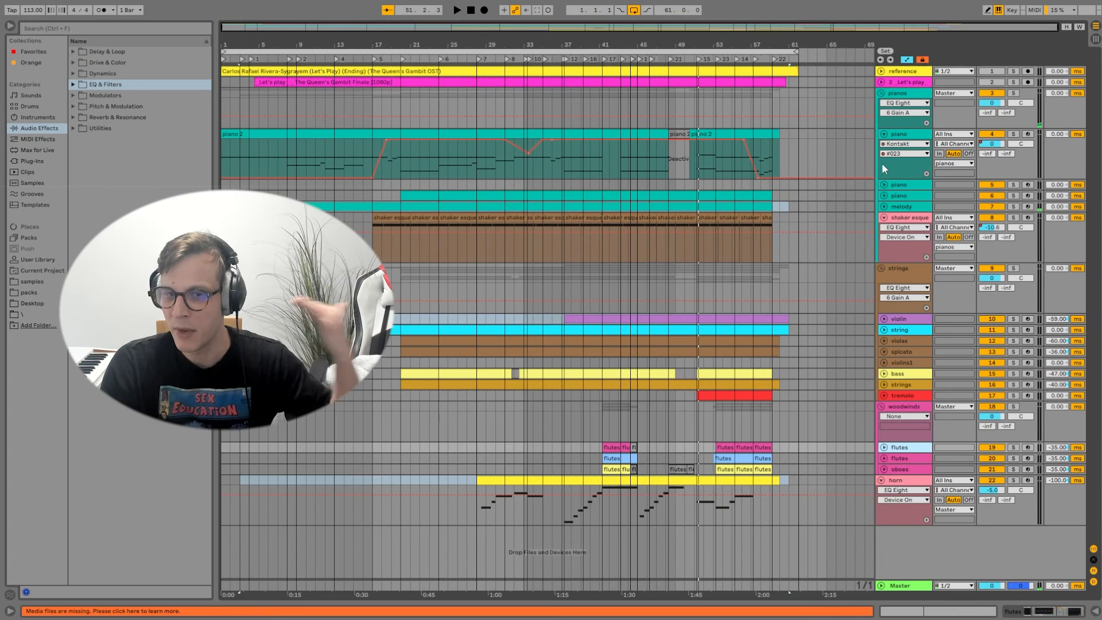
Open the first flutes track's clip at bar 41 in the note view, and play the track soloed from there
{"action": "left_click_drag", "start_coordinate": [482, 45], "coordinate": [483, 104]}
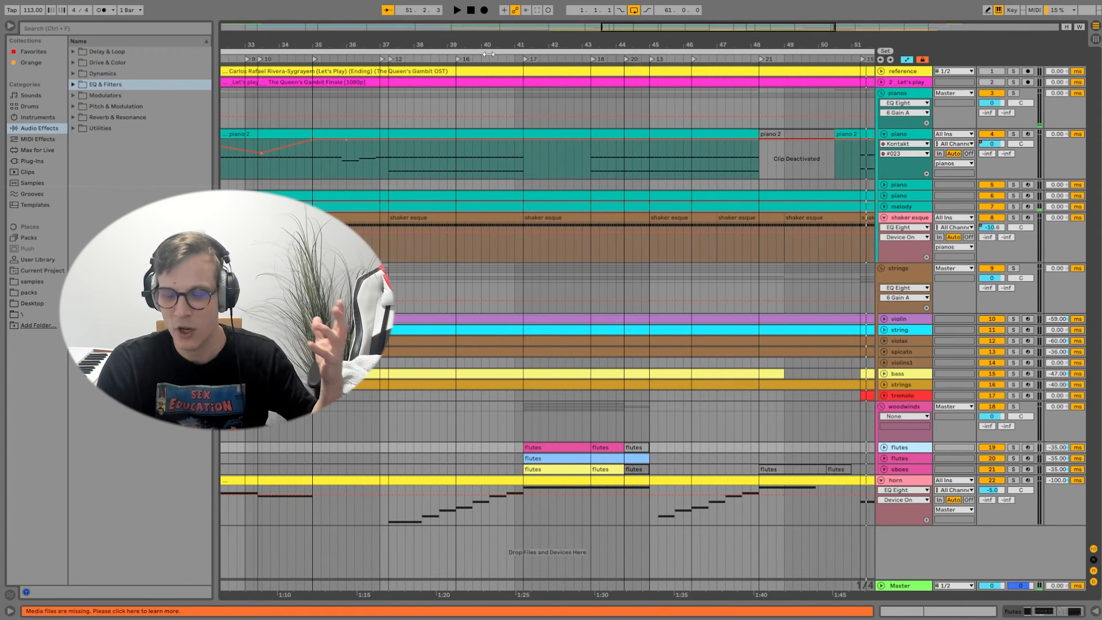
{"action": "left_click", "coordinate": [885, 449]}
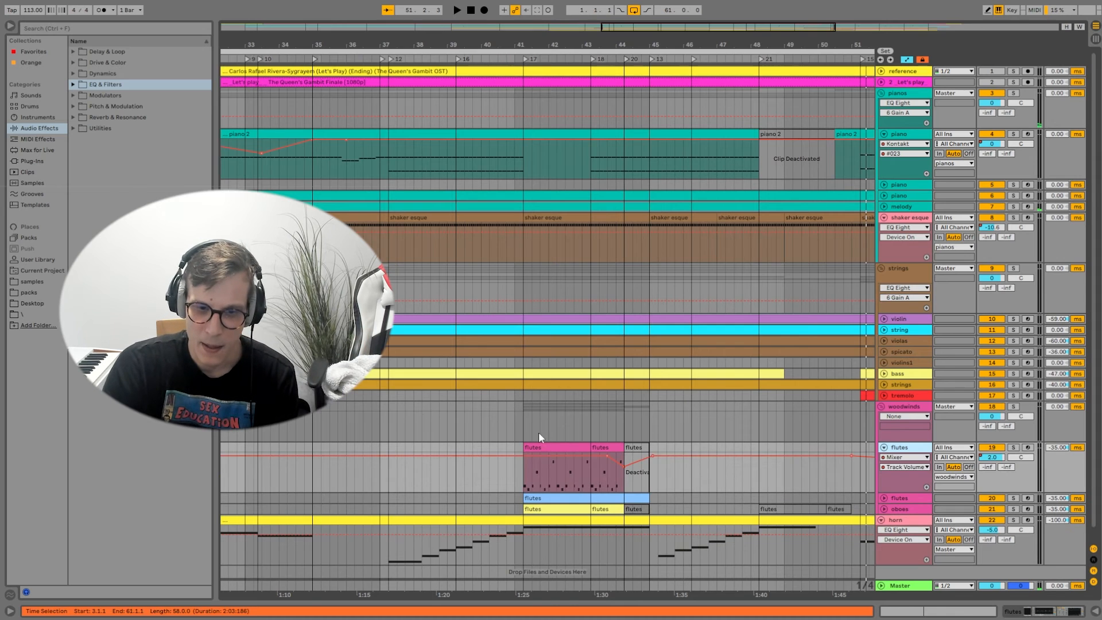
{"action": "double_click", "coordinate": [554, 492]}
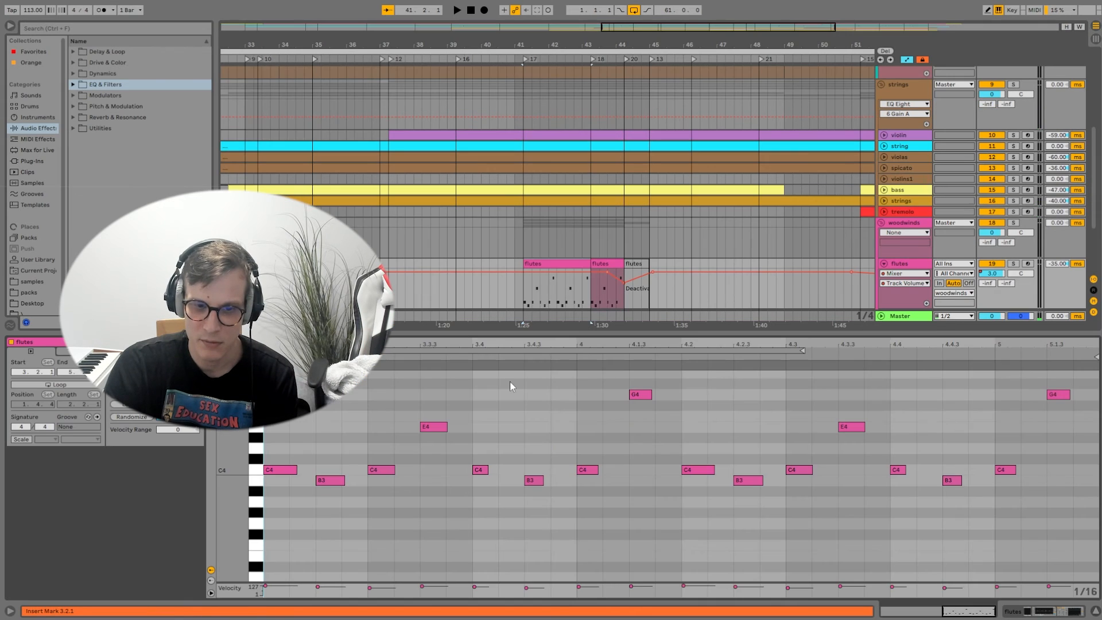
{"action": "left_click", "coordinate": [1014, 263]}
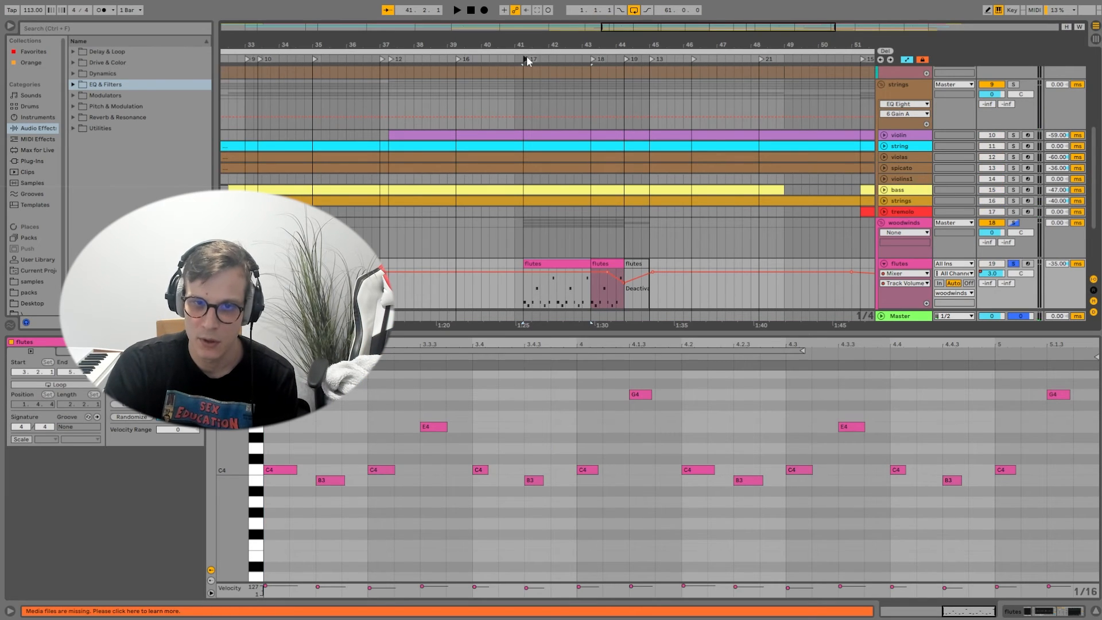
{"action": "left_click", "coordinate": [526, 56]}
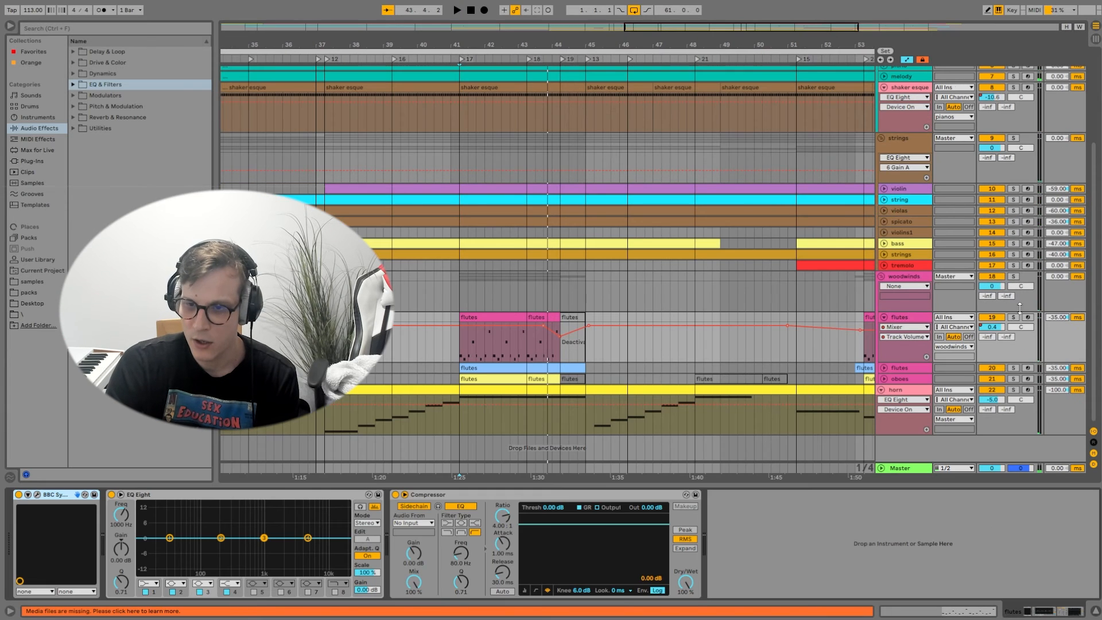
Play both flutes tracks and the oboes track soloed from bar 41, and clear their solos
{"action": "left_click", "coordinate": [1014, 317]}
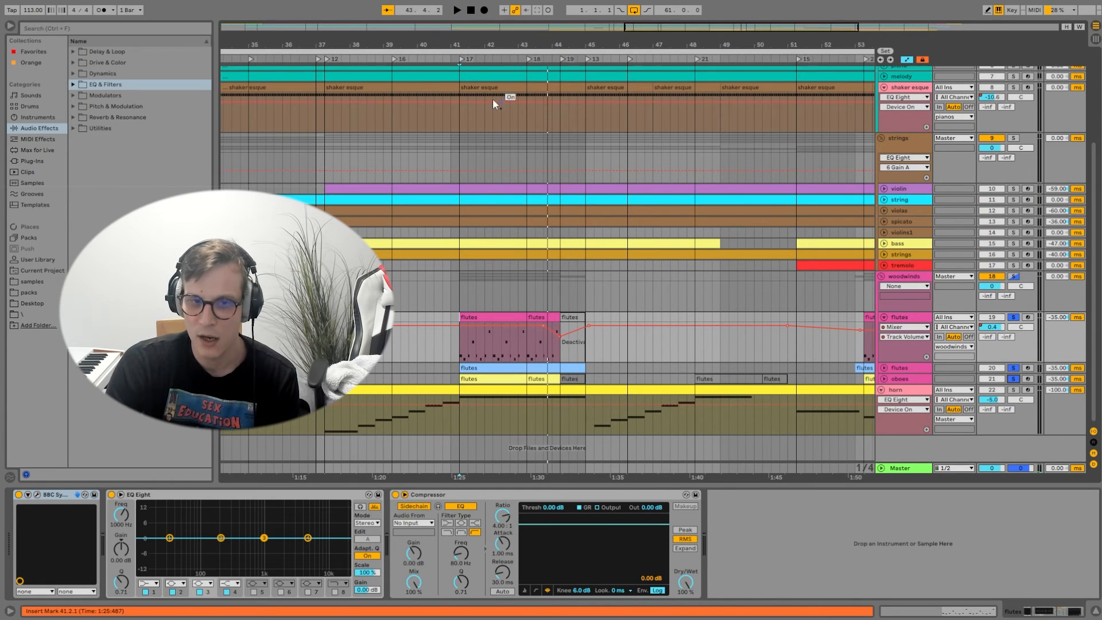
{"action": "left_click", "coordinate": [452, 59]}
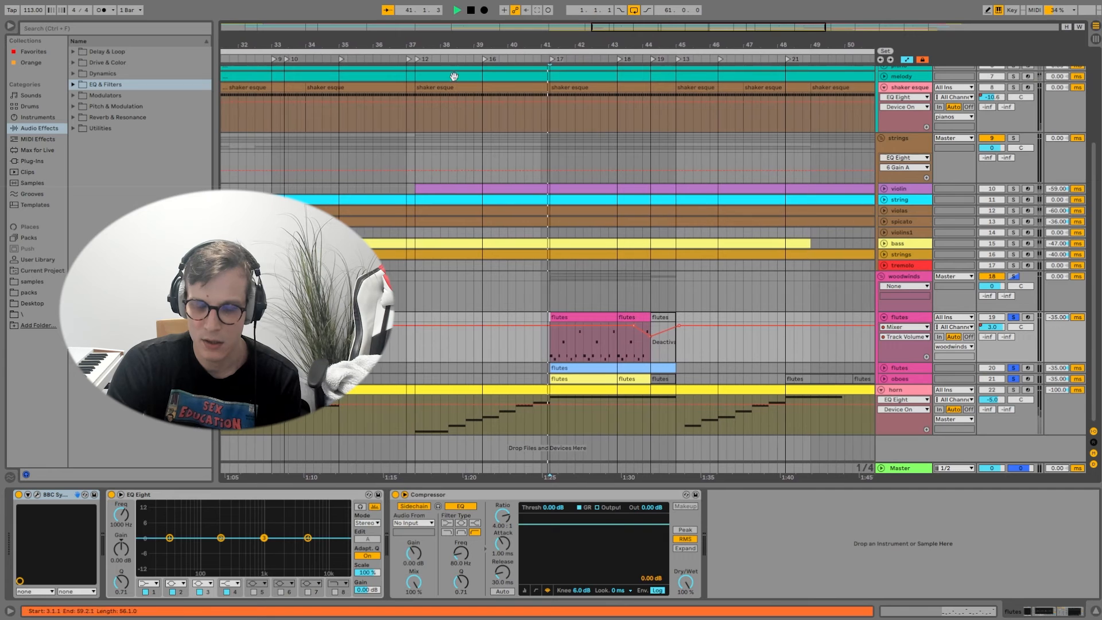
{"action": "left_click", "coordinate": [884, 318]}
{"action": "left_click_drag", "start_coordinate": [696, 42], "coordinate": [669, 70]}
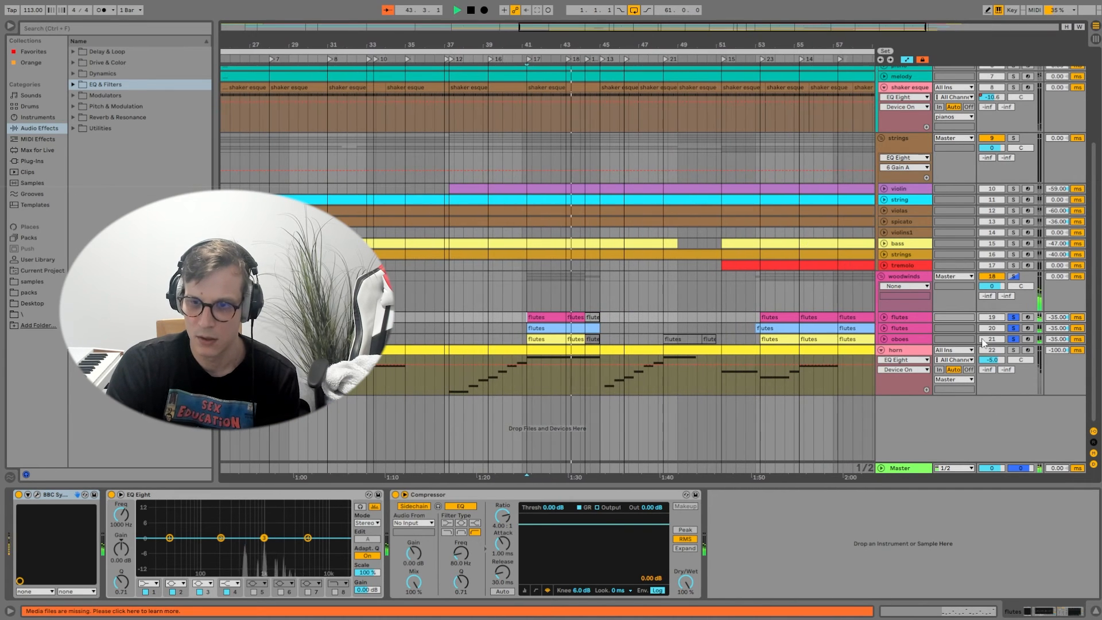
{"action": "key", "text": "space"}
{"action": "left_click", "coordinate": [1014, 318]}
{"action": "scroll", "coordinate": [758, 195], "scroll_direction": "up", "scroll_amount": 2}
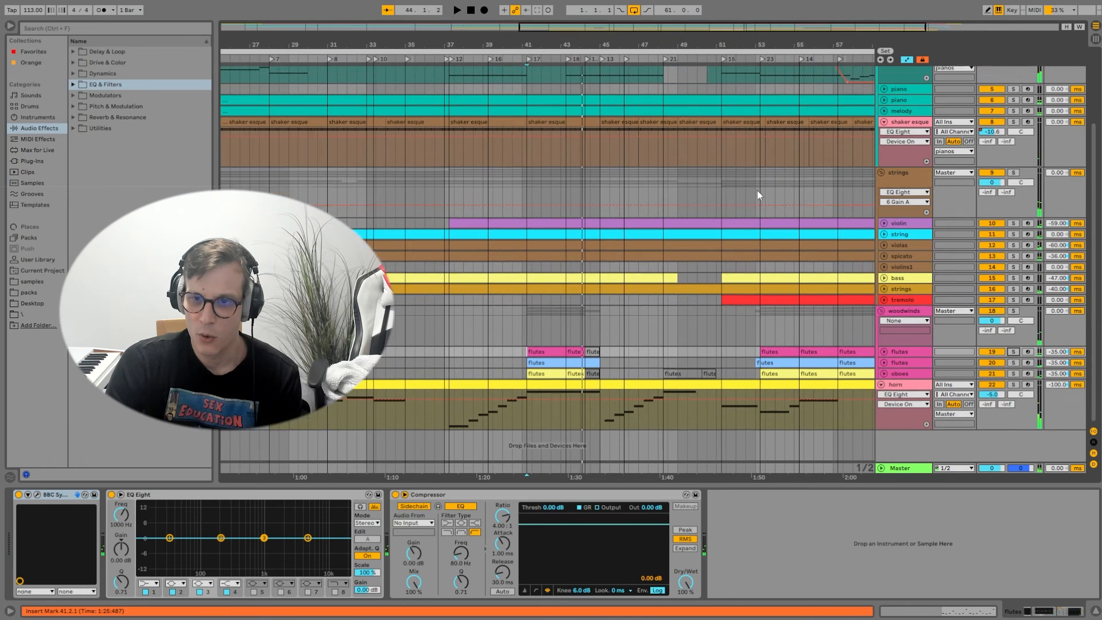
Expand the third piano track and the melody track, and play the arrangement from about bar 37
{"action": "left_click", "coordinate": [885, 135]}
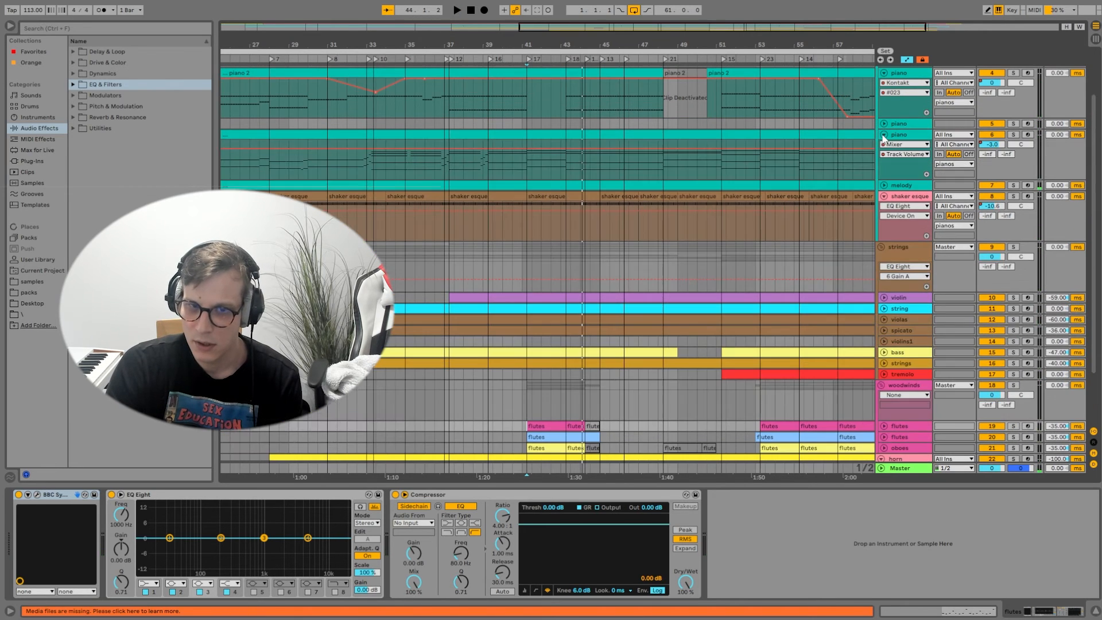
{"action": "left_click", "coordinate": [885, 185]}
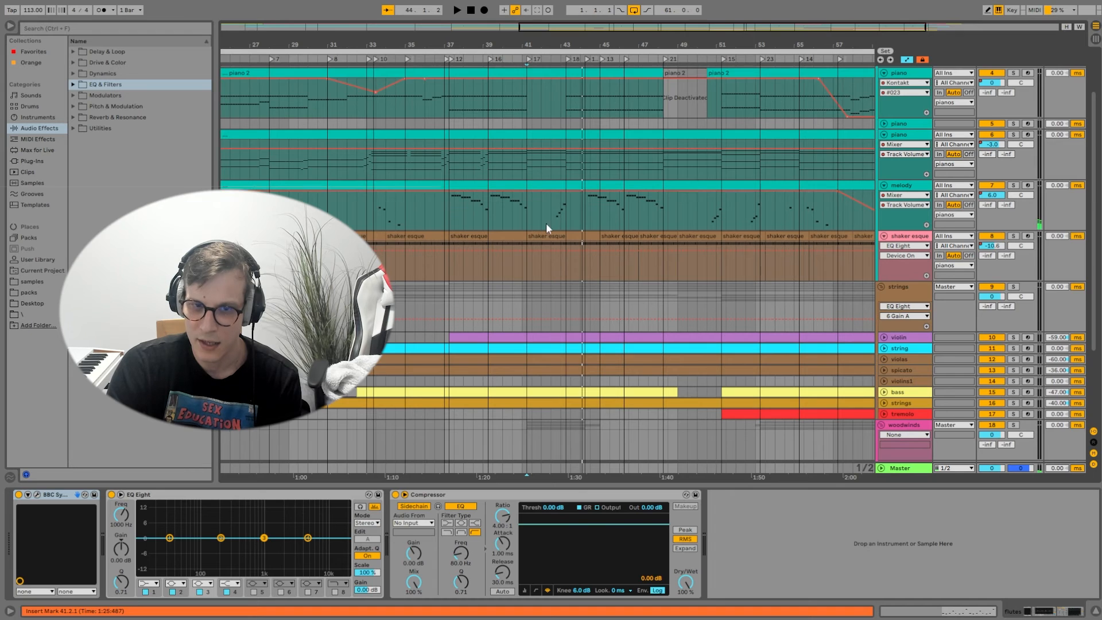
{"action": "scroll", "coordinate": [546, 219], "scroll_direction": "down", "scroll_amount": 2}
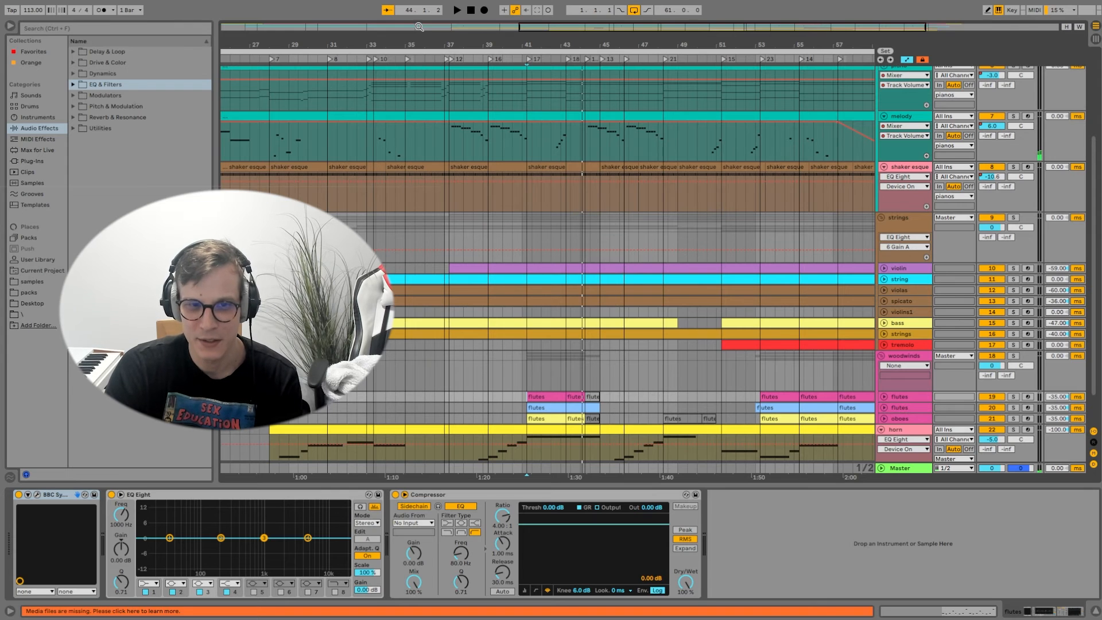
{"action": "left_click", "coordinate": [433, 60]}
{"action": "scroll", "coordinate": [681, 443], "scroll_direction": "down", "scroll_amount": 2}
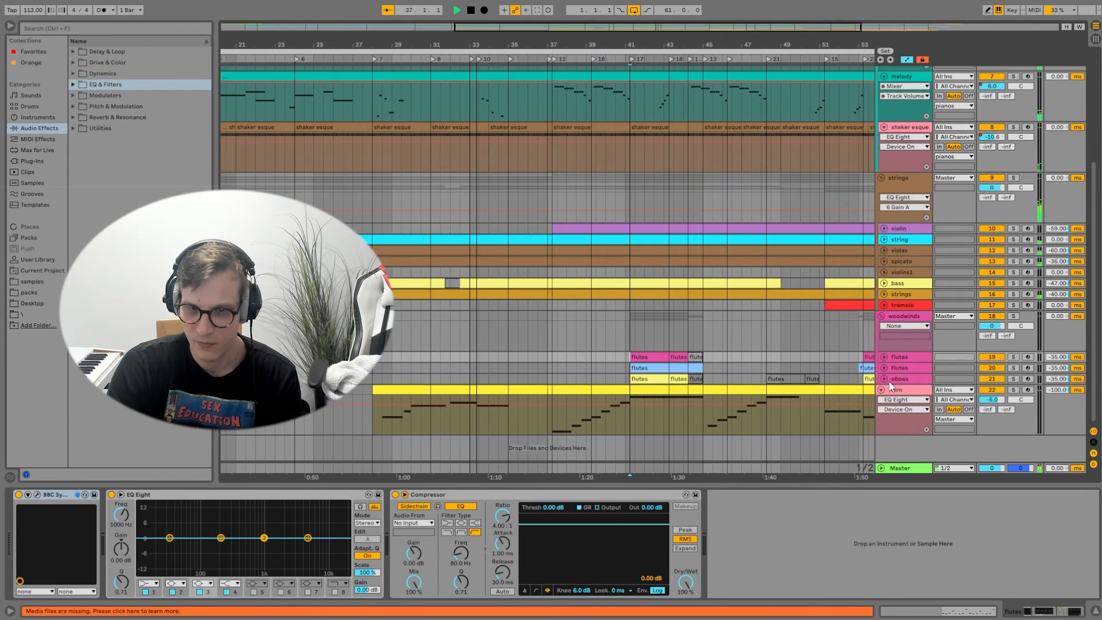
{"action": "scroll", "coordinate": [586, 118], "scroll_direction": "up", "scroll_amount": 2}
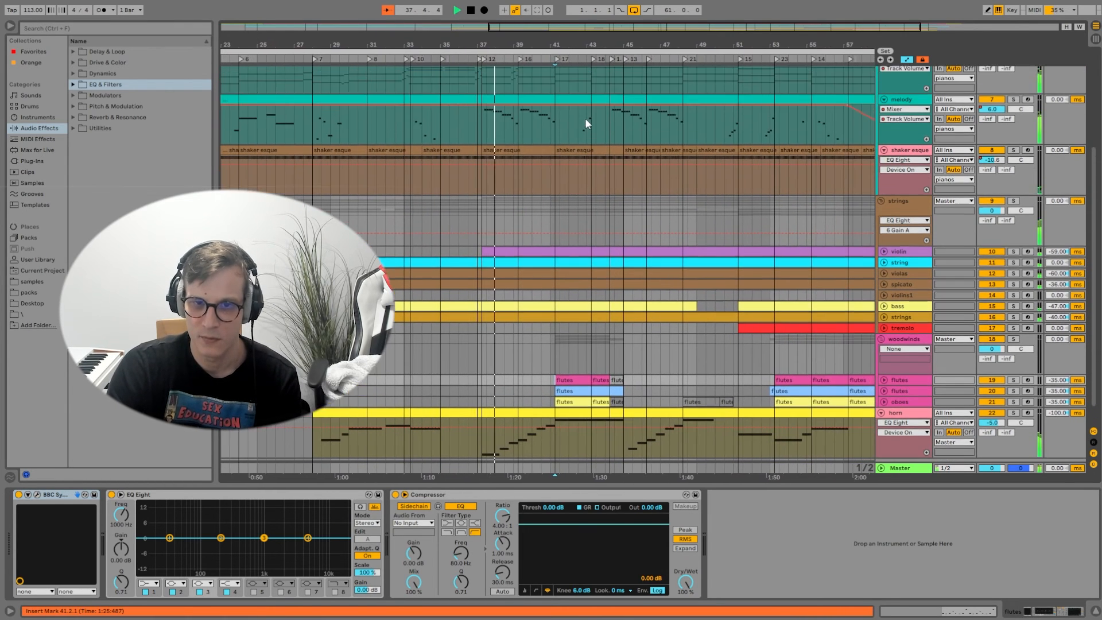
{"action": "scroll", "coordinate": [590, 141], "scroll_direction": "up", "scroll_amount": 2}
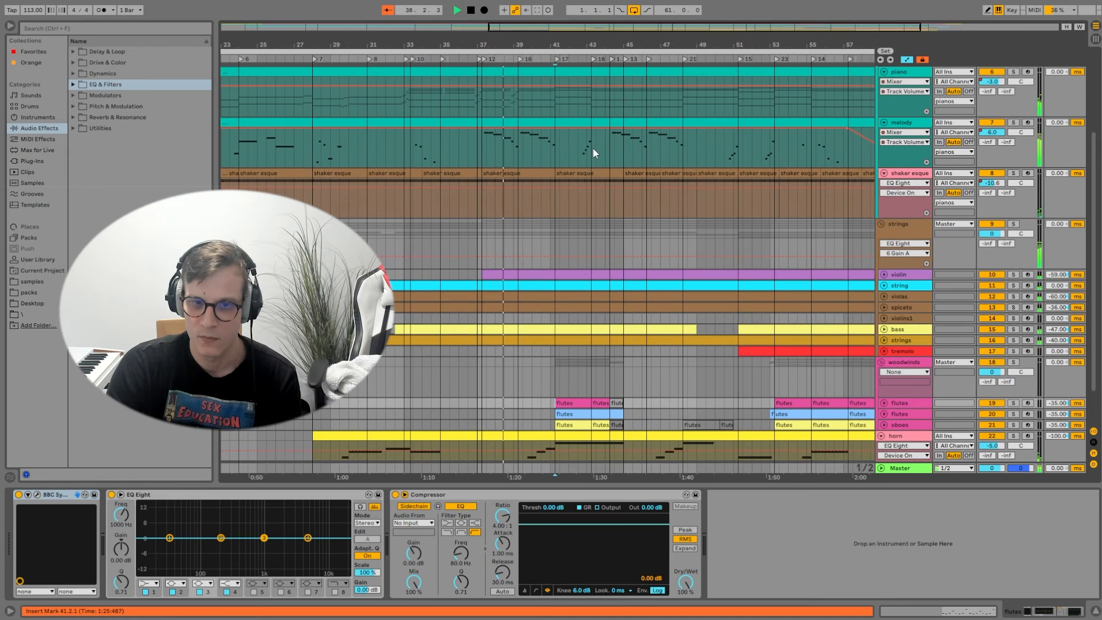
Expand the string, violin, first flutes and spiccato tracks while the arrangement plays
{"action": "left_click", "coordinate": [885, 286]}
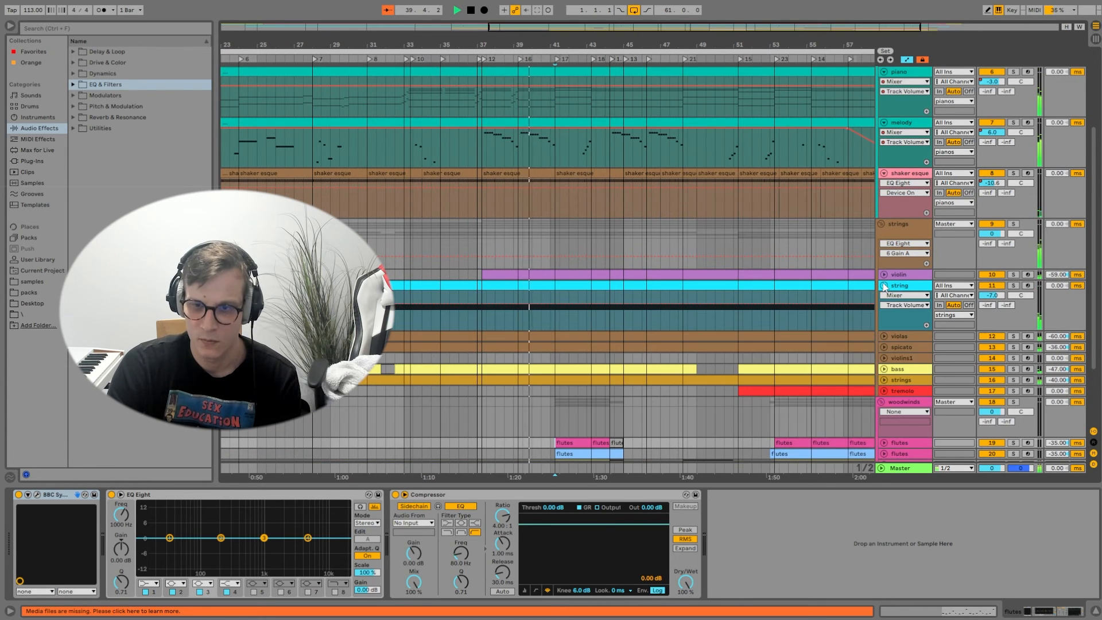
{"action": "left_click", "coordinate": [885, 276]}
{"action": "scroll", "coordinate": [802, 323], "scroll_direction": "down", "scroll_amount": 3}
{"action": "scroll", "coordinate": [802, 323], "scroll_direction": "down", "scroll_amount": 4}
{"action": "left_click", "coordinate": [884, 357]}
{"action": "scroll", "coordinate": [882, 364], "scroll_direction": "down", "scroll_amount": 2}
{"action": "mouse_move", "coordinate": [857, 352]}
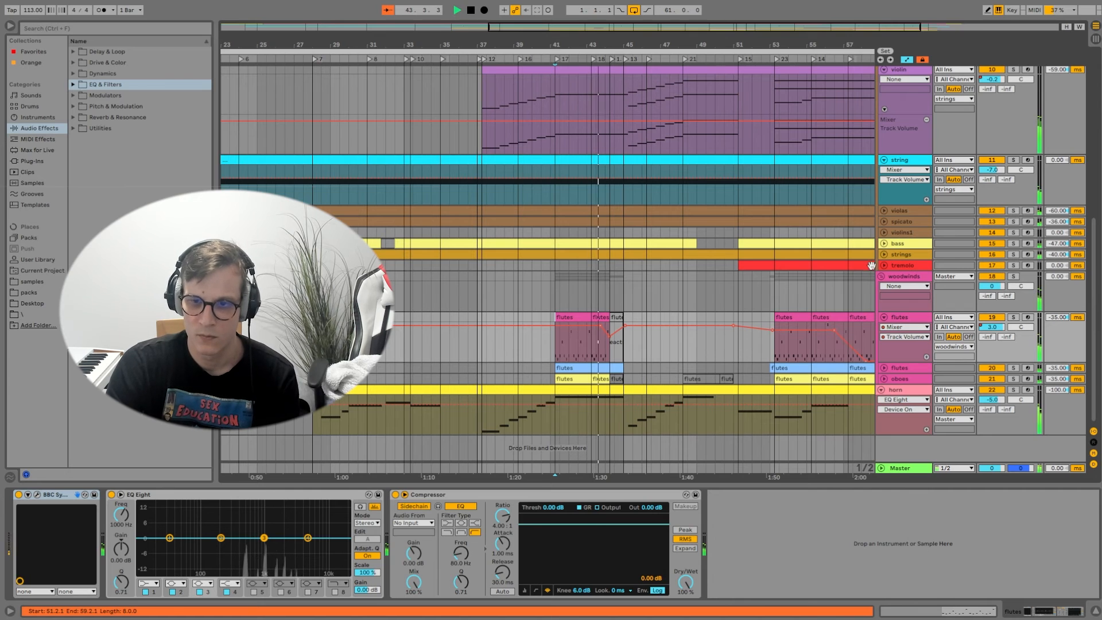
{"action": "left_click", "coordinate": [885, 224]}
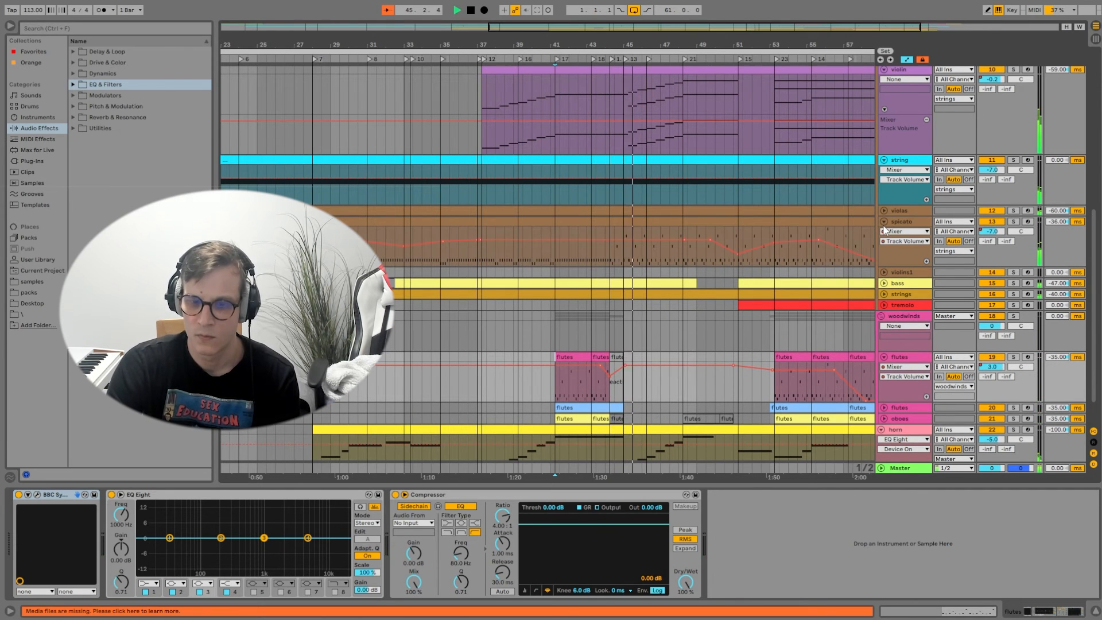
Stop playback in bar 48 and solo the spiccato track, with the first flutes clip selected
{"action": "left_click_drag", "start_coordinate": [692, 43], "coordinate": [523, 63]}
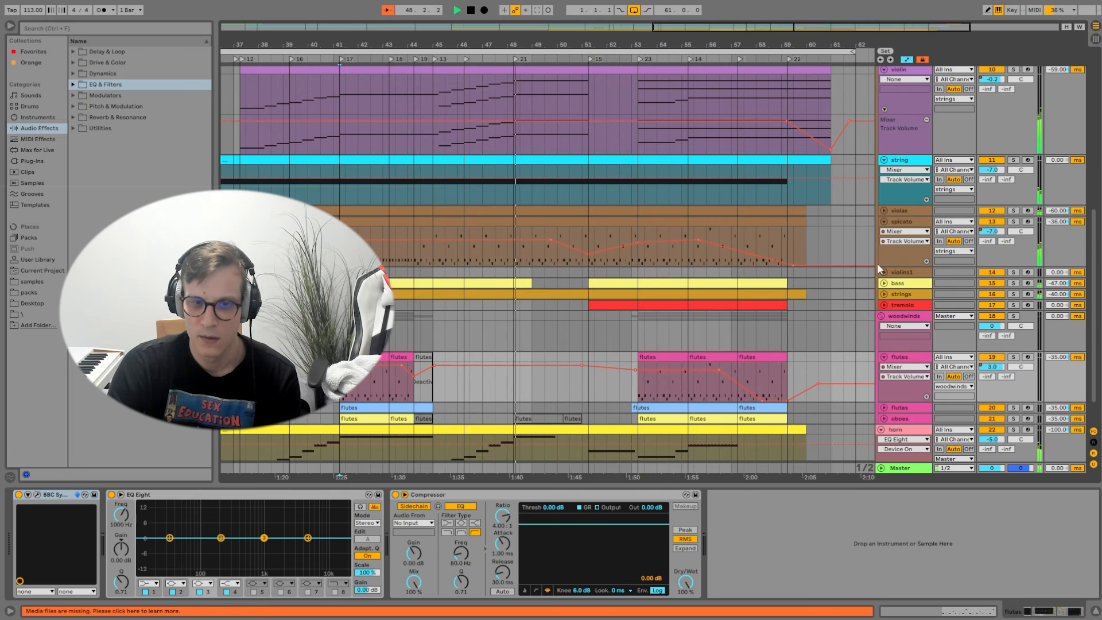
{"action": "key", "text": "space"}
{"action": "left_click", "coordinate": [1013, 221]}
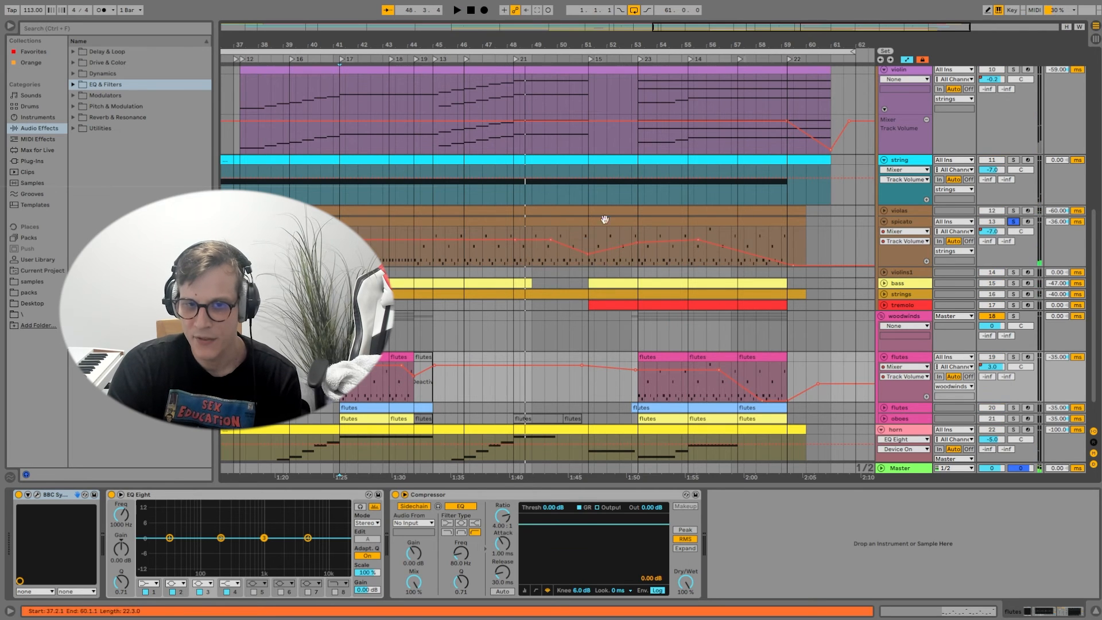
{"action": "left_click", "coordinate": [367, 357]}
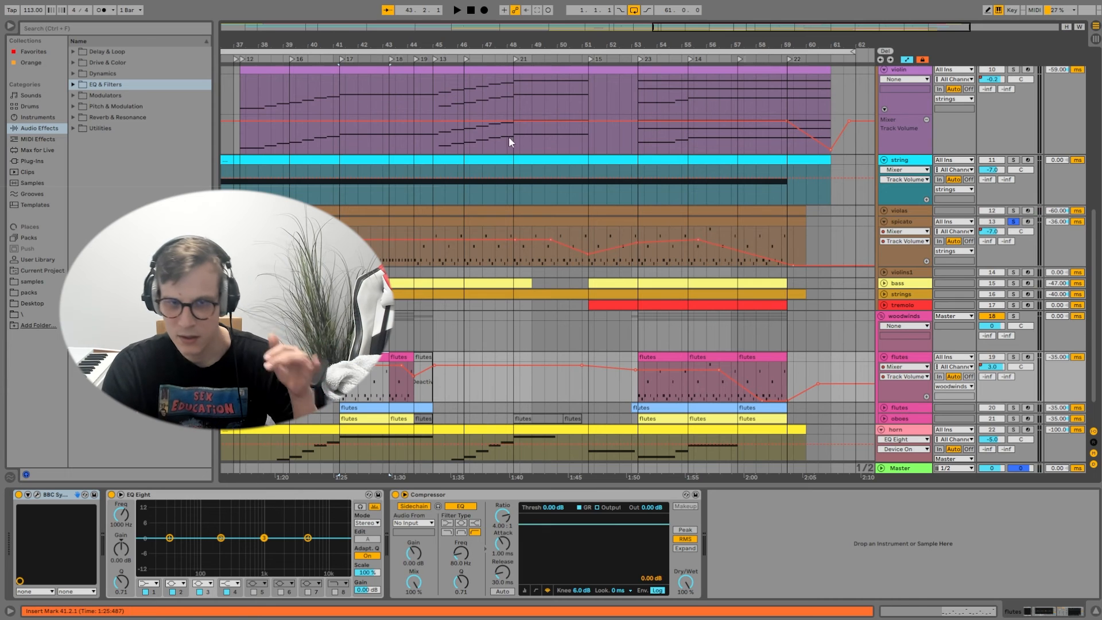
Play the unsoloed arrangement up to bar 51, and stop where the tremolo clip enters
{"action": "left_click", "coordinate": [500, 61]}
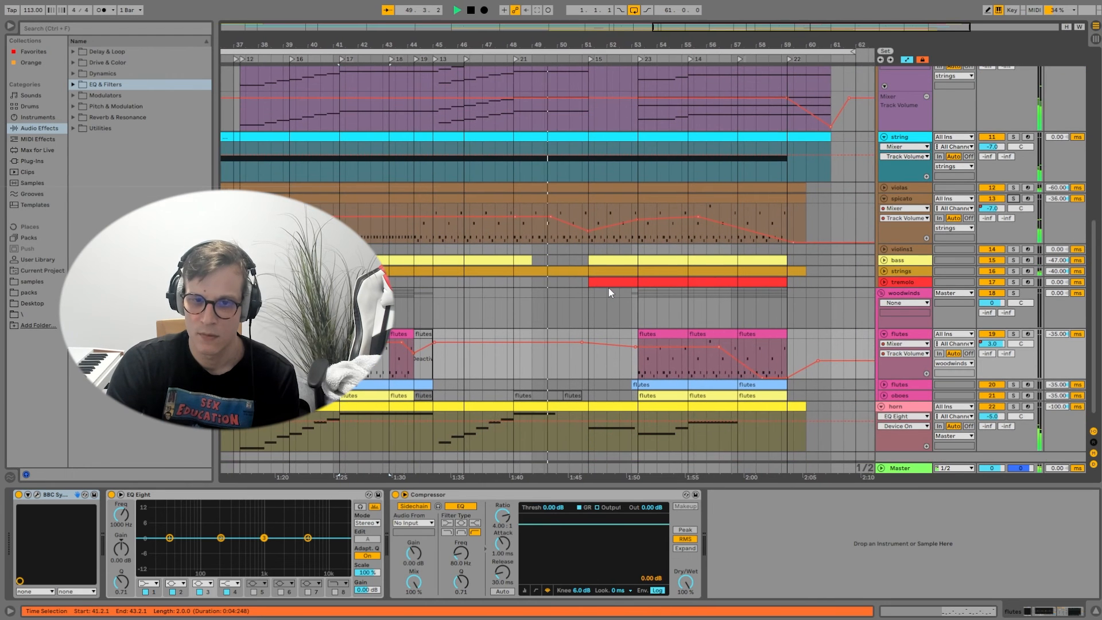
{"action": "scroll", "coordinate": [609, 287], "scroll_direction": "up", "scroll_amount": 4}
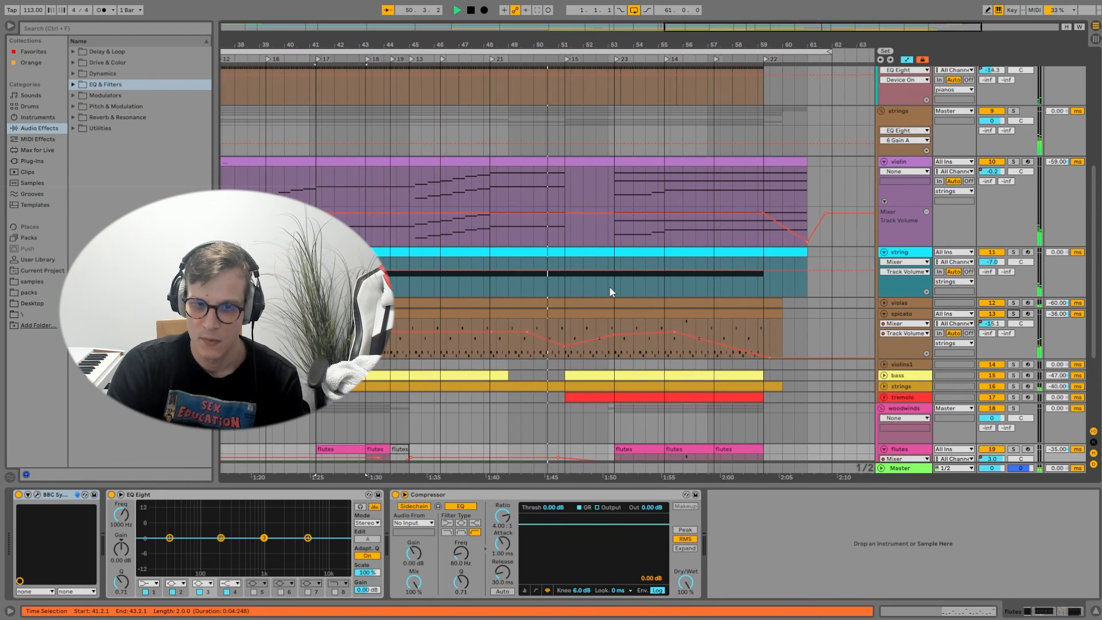
{"action": "key", "text": "space"}
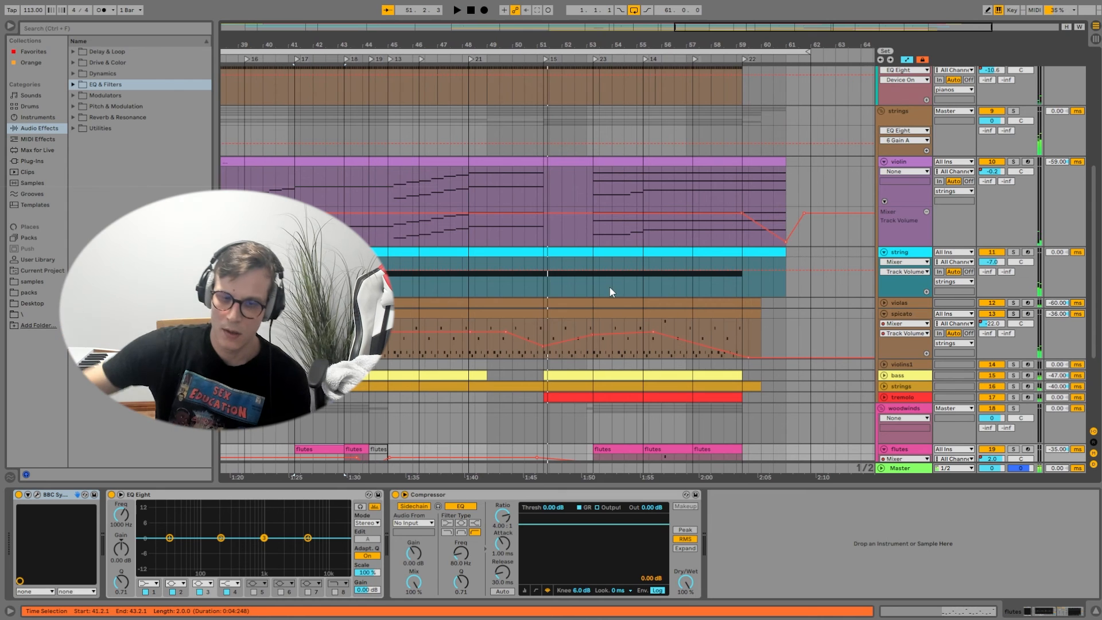
Open the melody track's clip in the note view and play its short rising run near clip bar 41
{"action": "scroll", "coordinate": [956, 343], "scroll_direction": "down", "scroll_amount": 2}
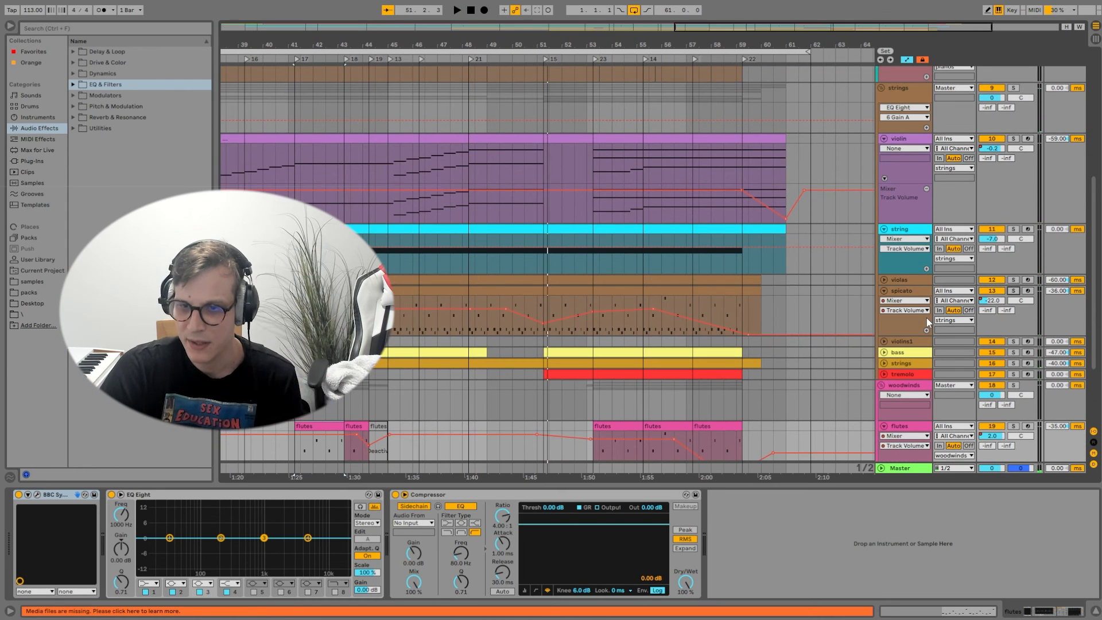
{"action": "scroll", "coordinate": [907, 293], "scroll_direction": "down", "scroll_amount": 4}
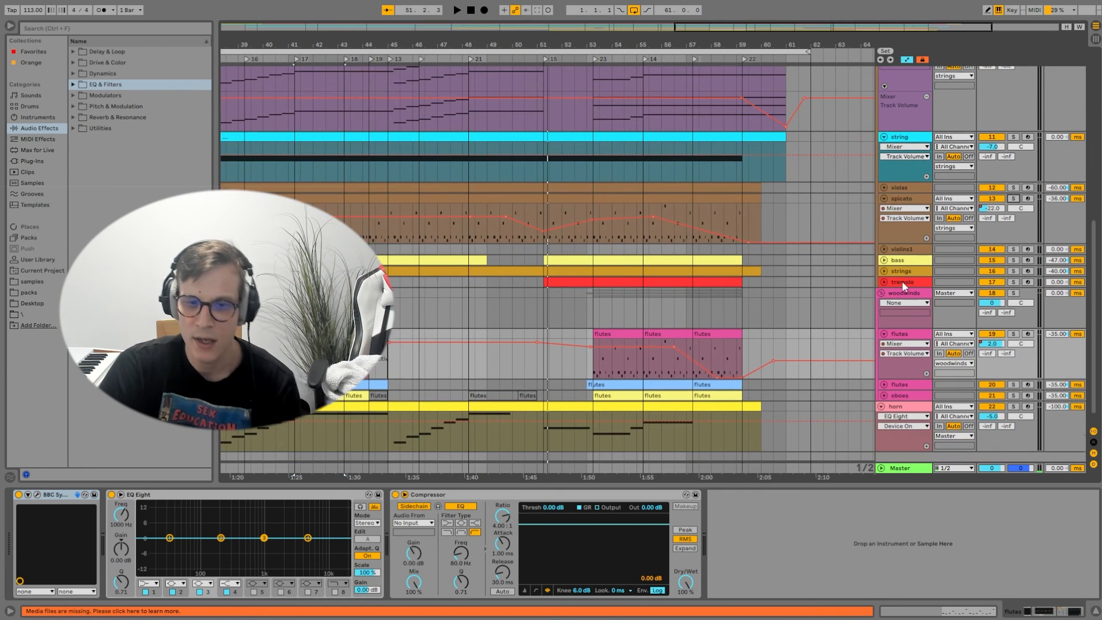
{"action": "scroll", "coordinate": [888, 250], "scroll_direction": "up", "scroll_amount": 10}
{"action": "double_click", "coordinate": [540, 139]}
{"action": "left_click_drag", "start_coordinate": [888, 345], "coordinate": [874, 380]}
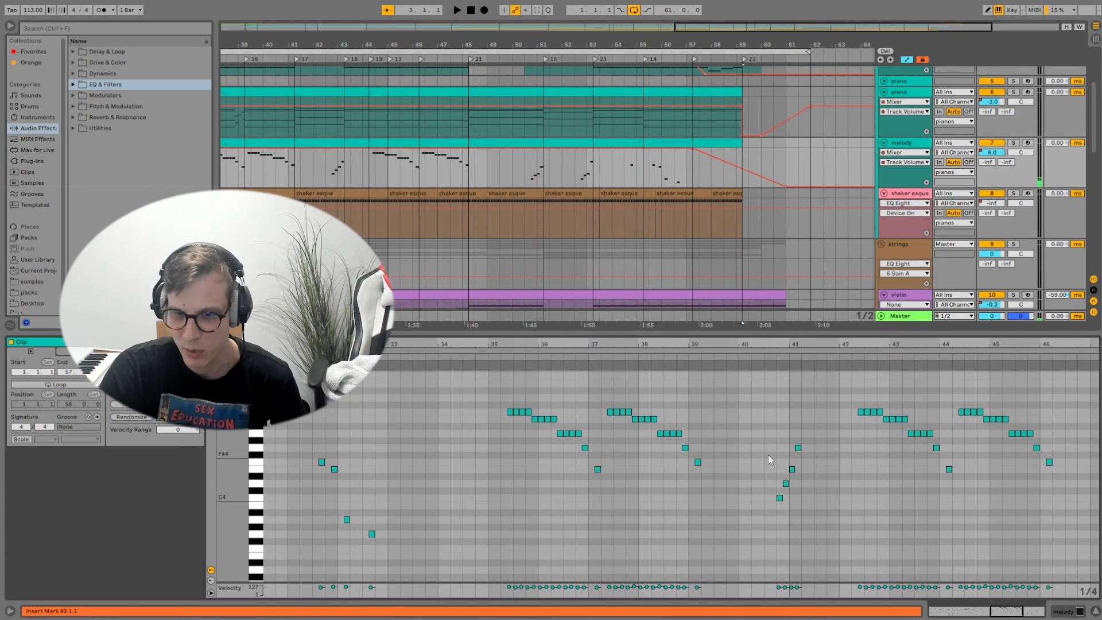
{"action": "left_click", "coordinate": [786, 367]}
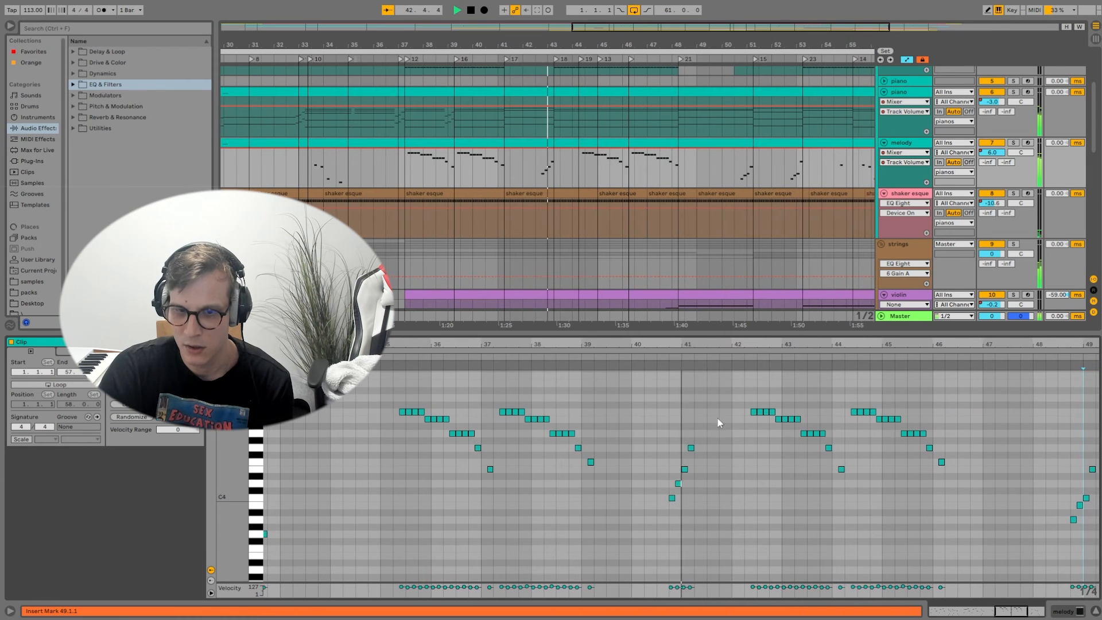
{"action": "key", "text": "space"}
Play the melody clip's rising figures from about clip bar 49, and show the whole clip's notes
{"action": "left_click_drag", "start_coordinate": [905, 347], "coordinate": [675, 338]}
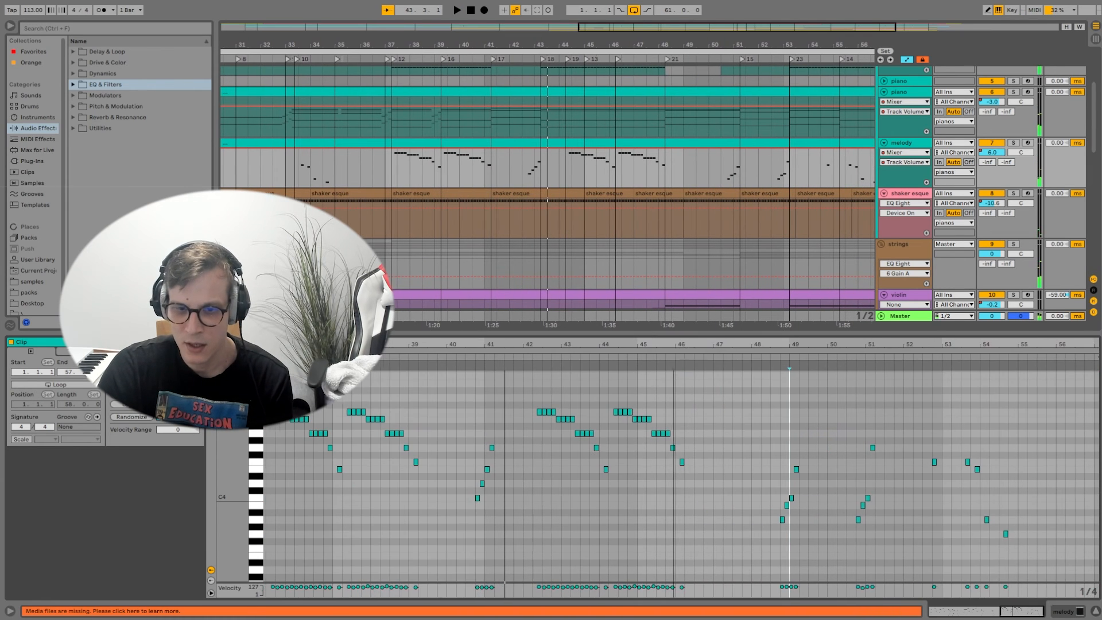
{"action": "left_click", "coordinate": [780, 357]}
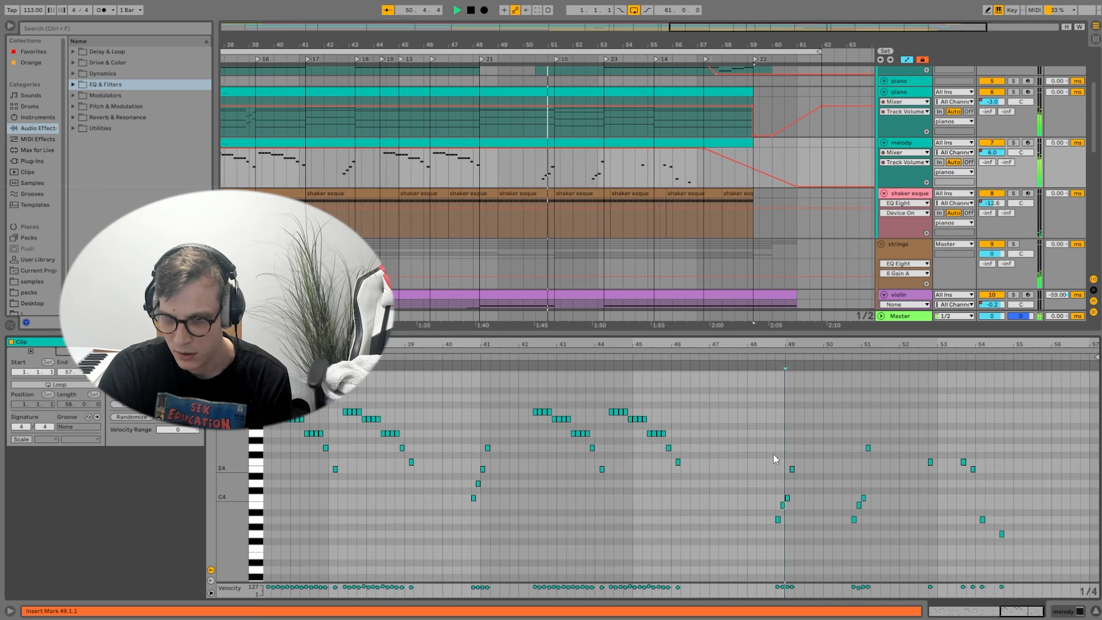
{"action": "left_click_drag", "start_coordinate": [886, 350], "coordinate": [785, 374]}
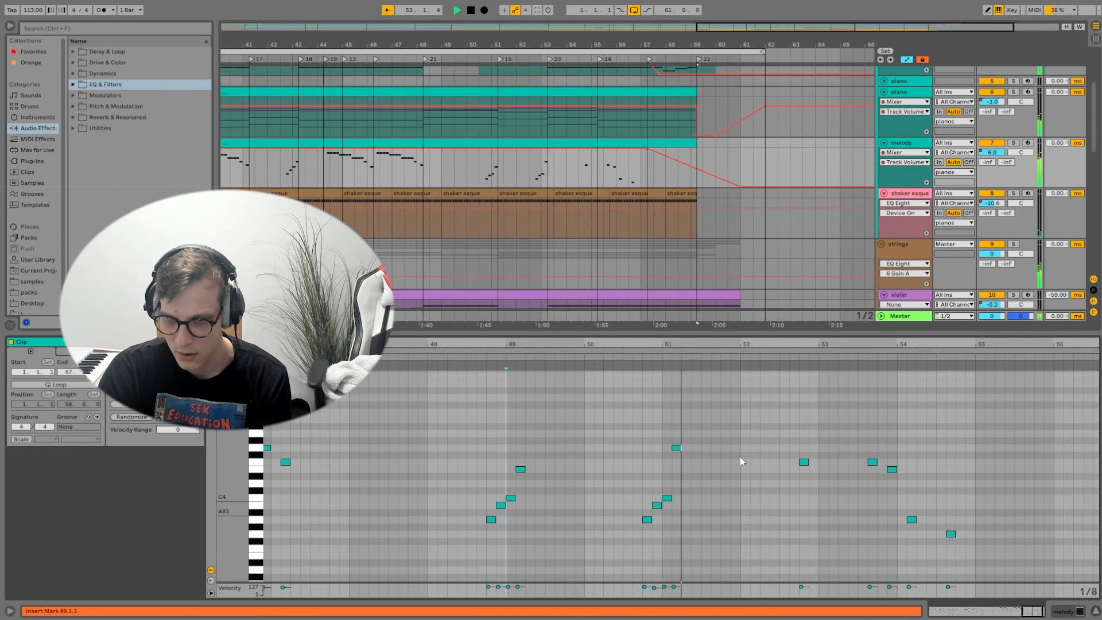
{"action": "left_click_drag", "start_coordinate": [934, 346], "coordinate": [936, 288]}
{"action": "key", "text": "space"}
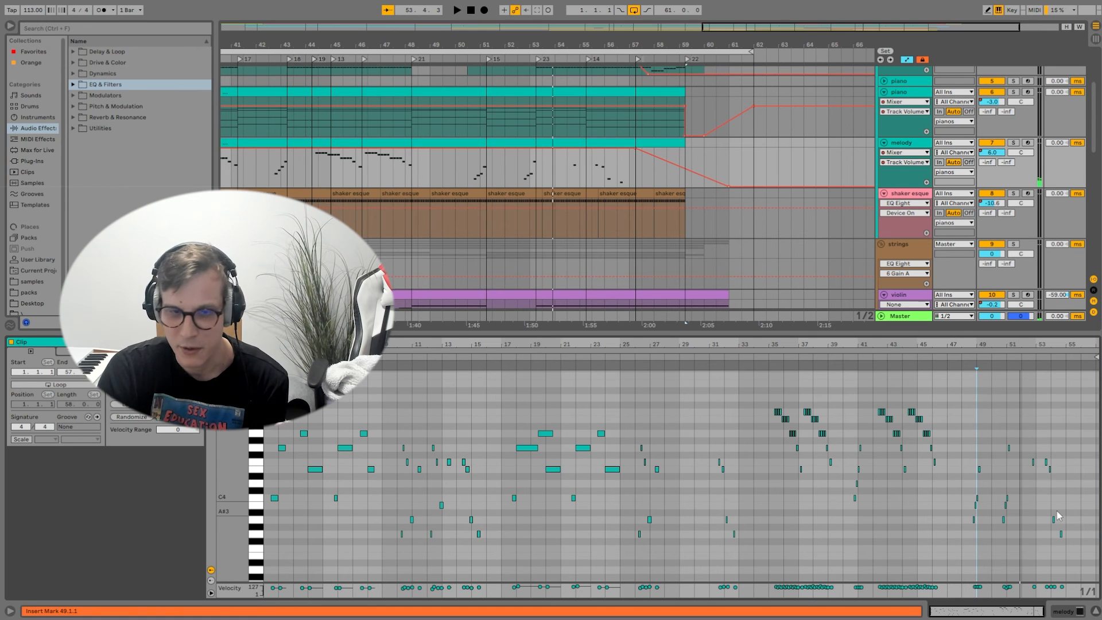
Expand the strings track below the bass, solo it and play it from about bar 47
{"action": "left_click", "coordinate": [1064, 612]}
{"action": "scroll", "coordinate": [635, 374], "scroll_direction": "down", "scroll_amount": 2}
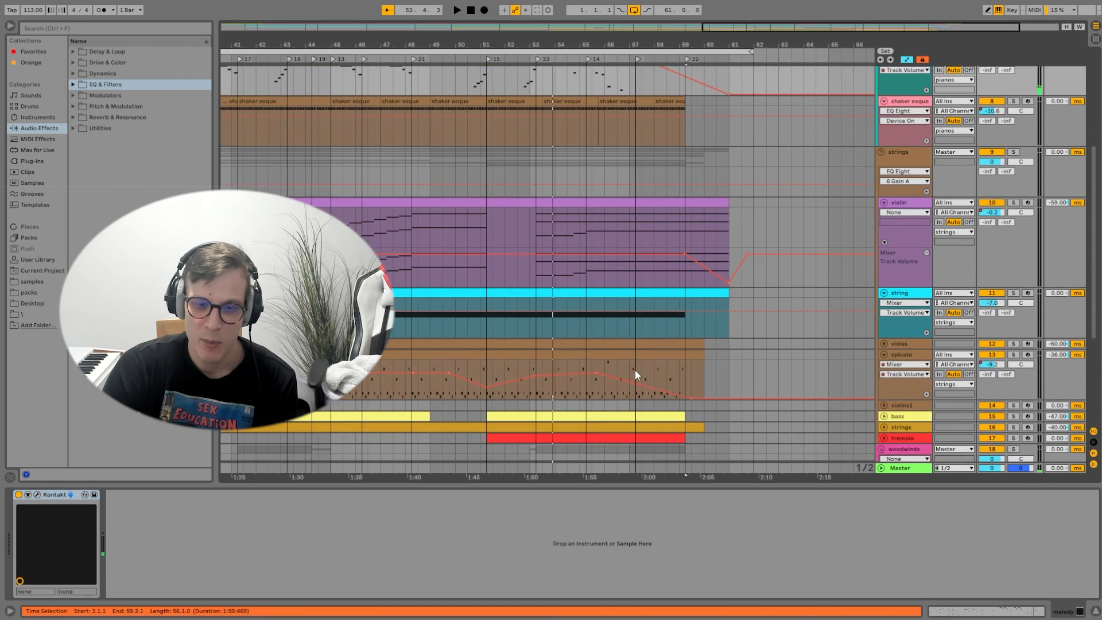
{"action": "scroll", "coordinate": [635, 375], "scroll_direction": "down", "scroll_amount": 4}
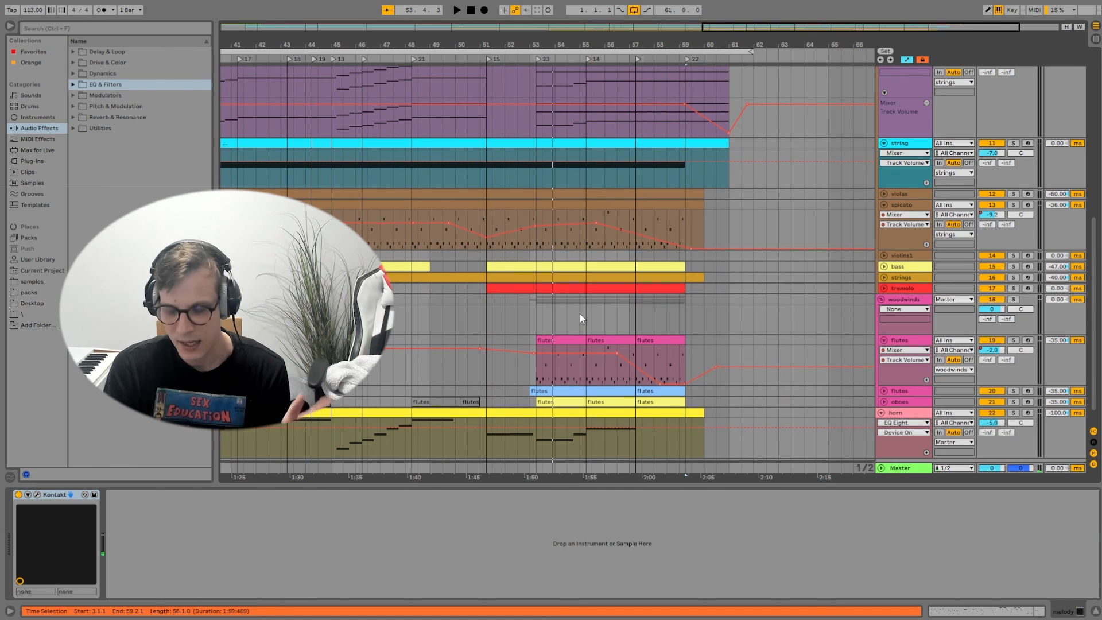
{"action": "left_click", "coordinate": [884, 278]}
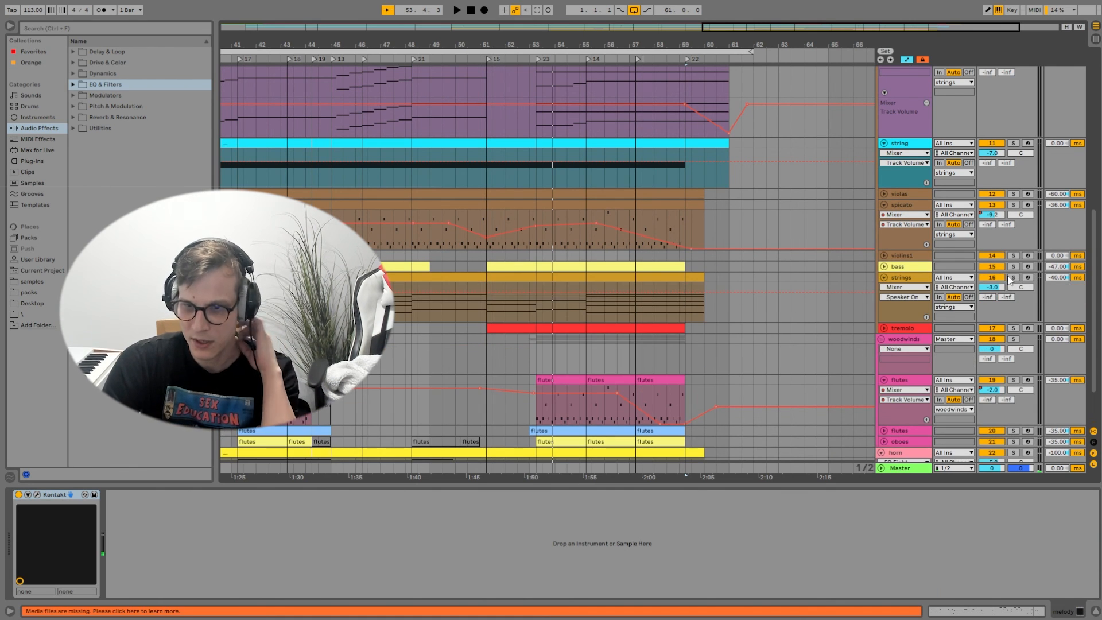
{"action": "left_click", "coordinate": [1012, 278]}
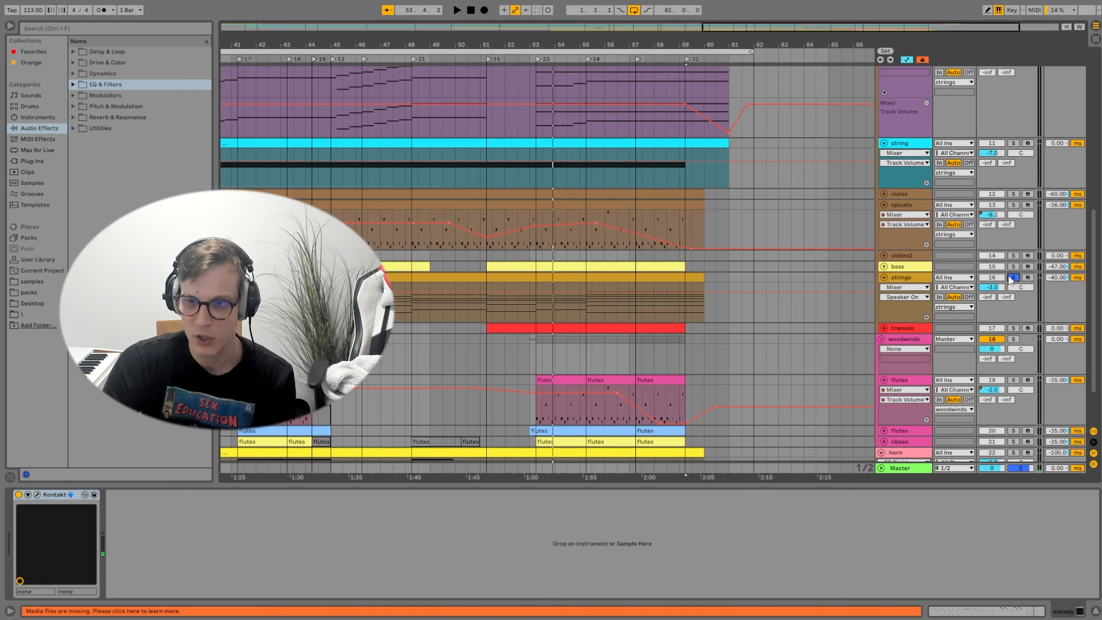
{"action": "left_click", "coordinate": [398, 59]}
Examine the soloed strings clip's notes during playback, and return to its devices with the solo cleared
{"action": "left_click", "coordinate": [652, 285]}
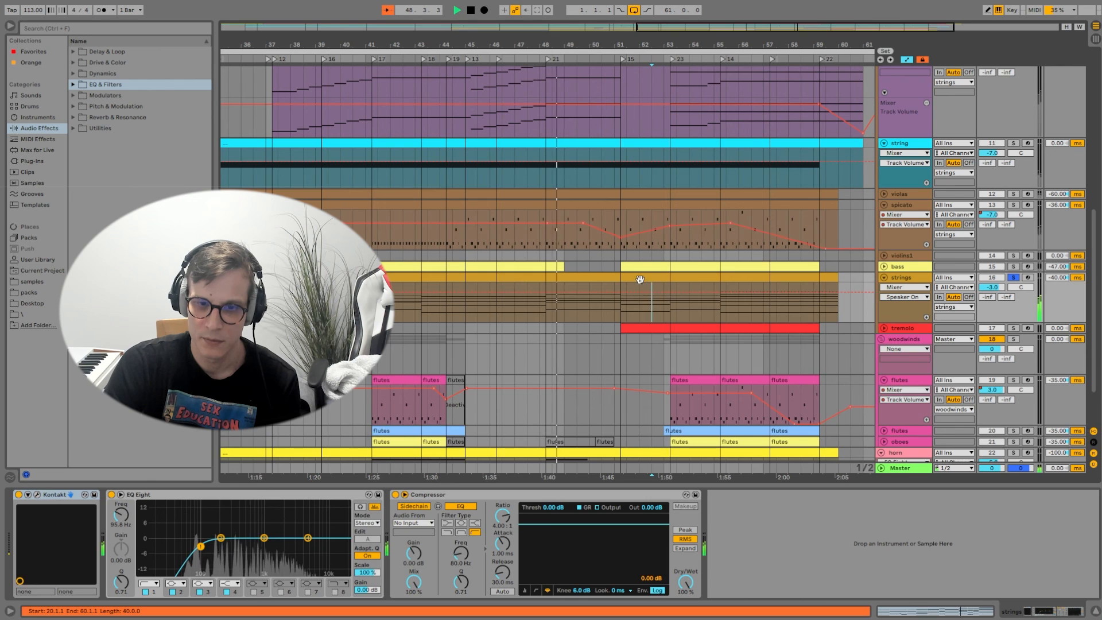
{"action": "double_click", "coordinate": [640, 280]}
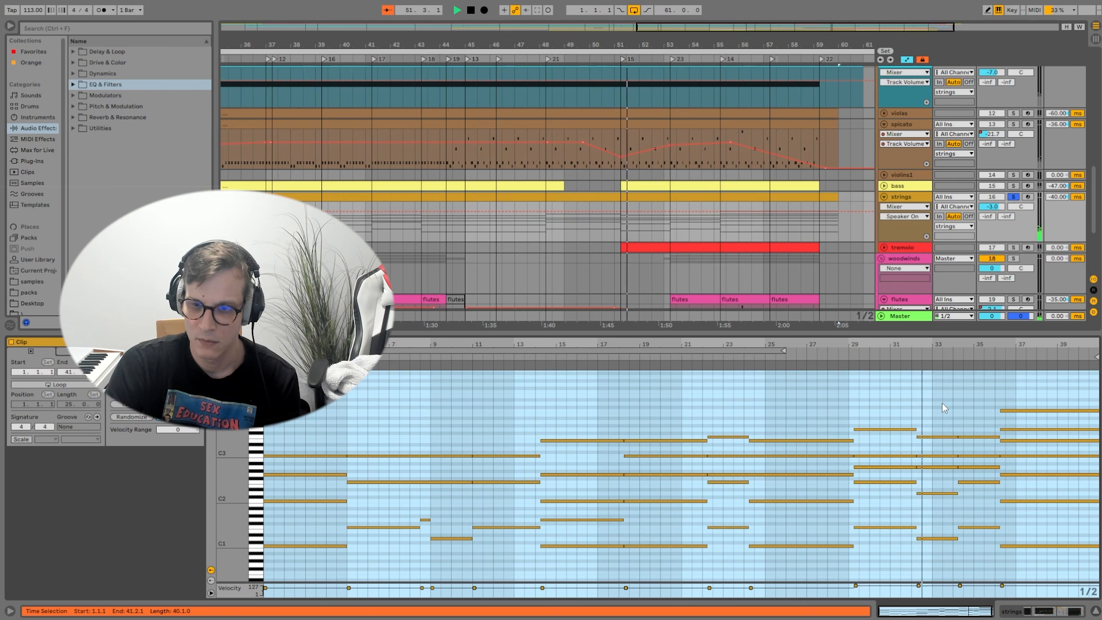
{"action": "left_click", "coordinate": [1014, 197]}
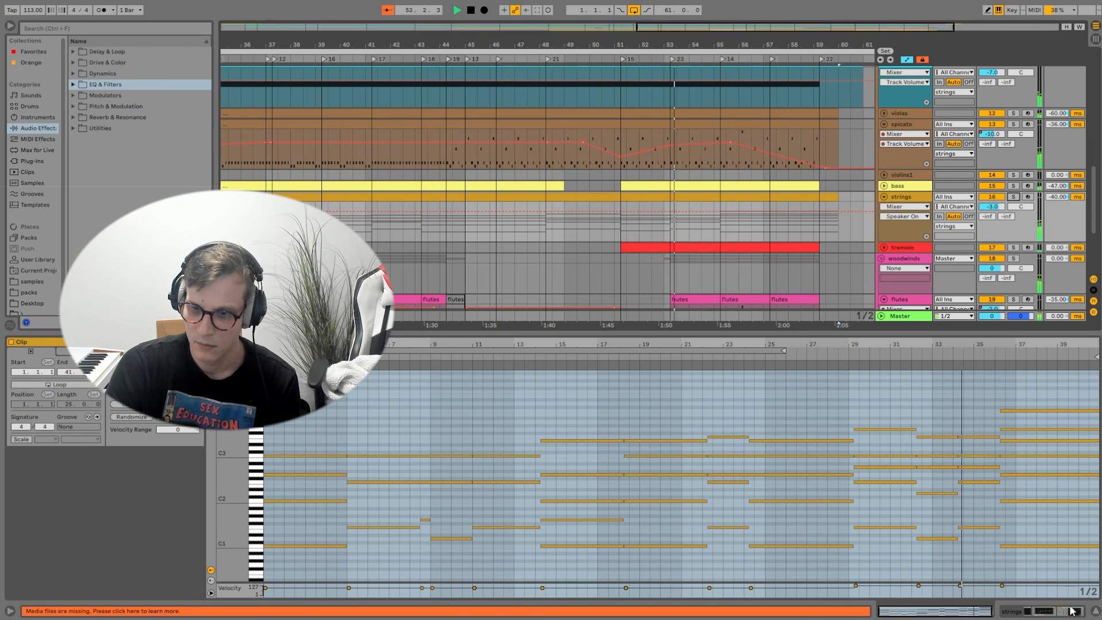
{"action": "left_click", "coordinate": [1072, 612]}
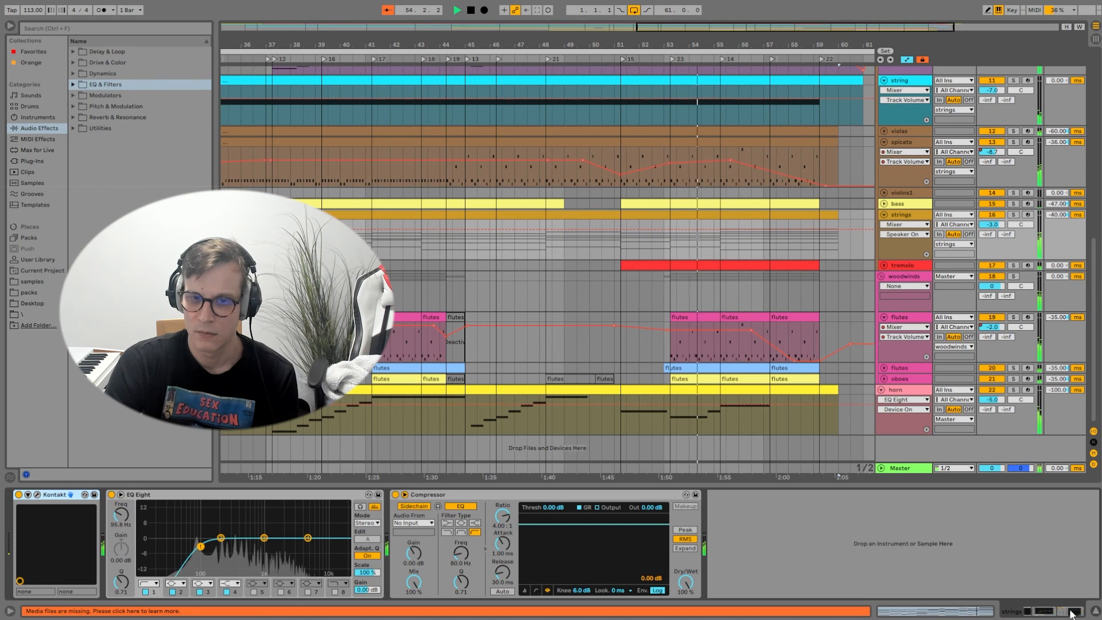
Show the full arrangement length and fold the first and third piano, melody and shaker esque tracks
{"action": "left_click_drag", "start_coordinate": [777, 43], "coordinate": [777, 11]}
{"action": "scroll", "coordinate": [924, 132], "scroll_direction": "up", "scroll_amount": 1}
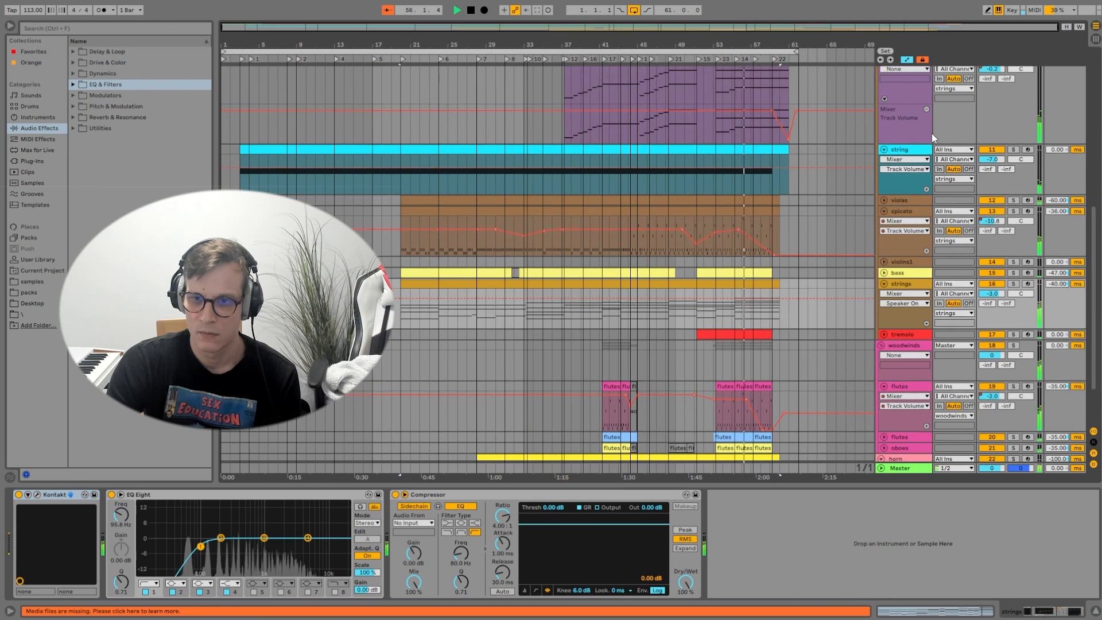
{"action": "scroll", "coordinate": [925, 132], "scroll_direction": "up", "scroll_amount": 8}
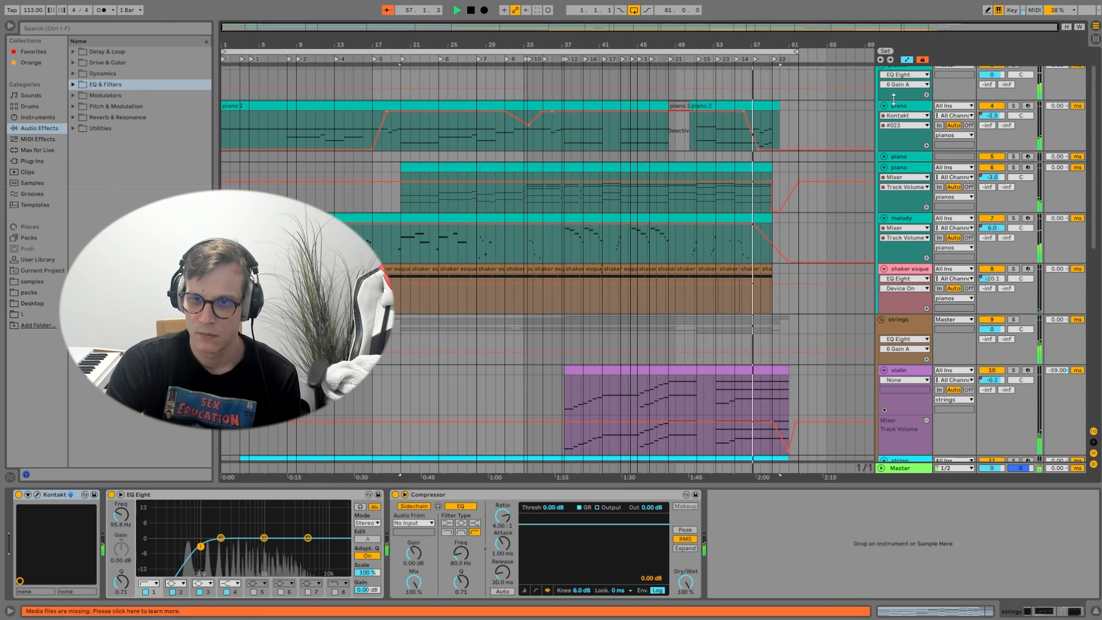
{"action": "scroll", "coordinate": [897, 109], "scroll_direction": "up", "scroll_amount": 1}
{"action": "left_click", "coordinate": [885, 135]}
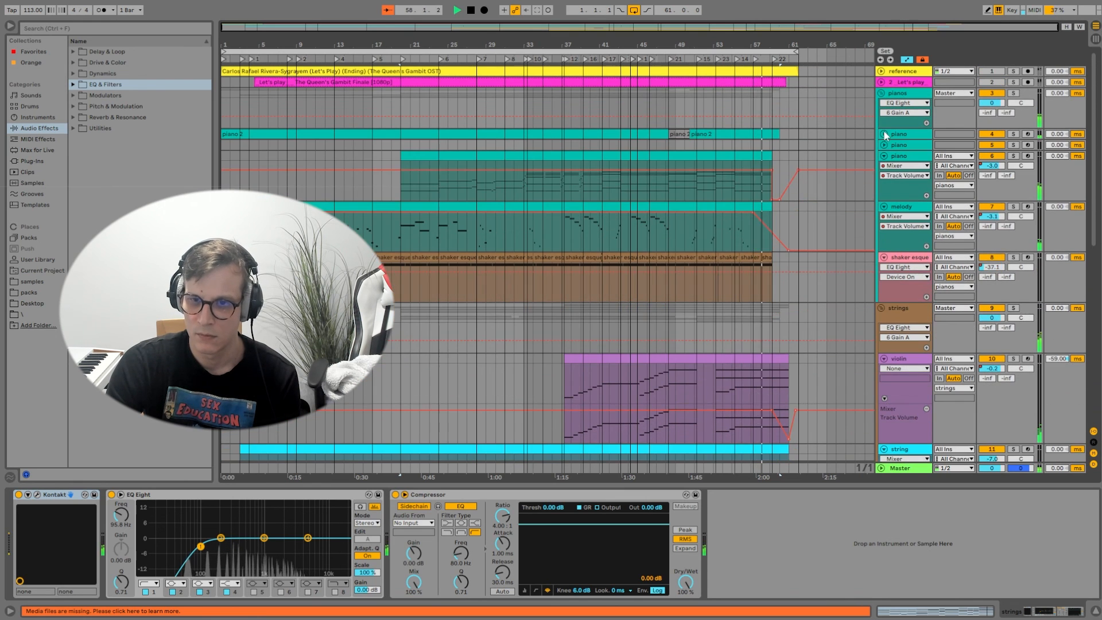
{"action": "left_click", "coordinate": [885, 156]}
{"action": "left_click", "coordinate": [884, 167]}
{"action": "left_click", "coordinate": [884, 178]}
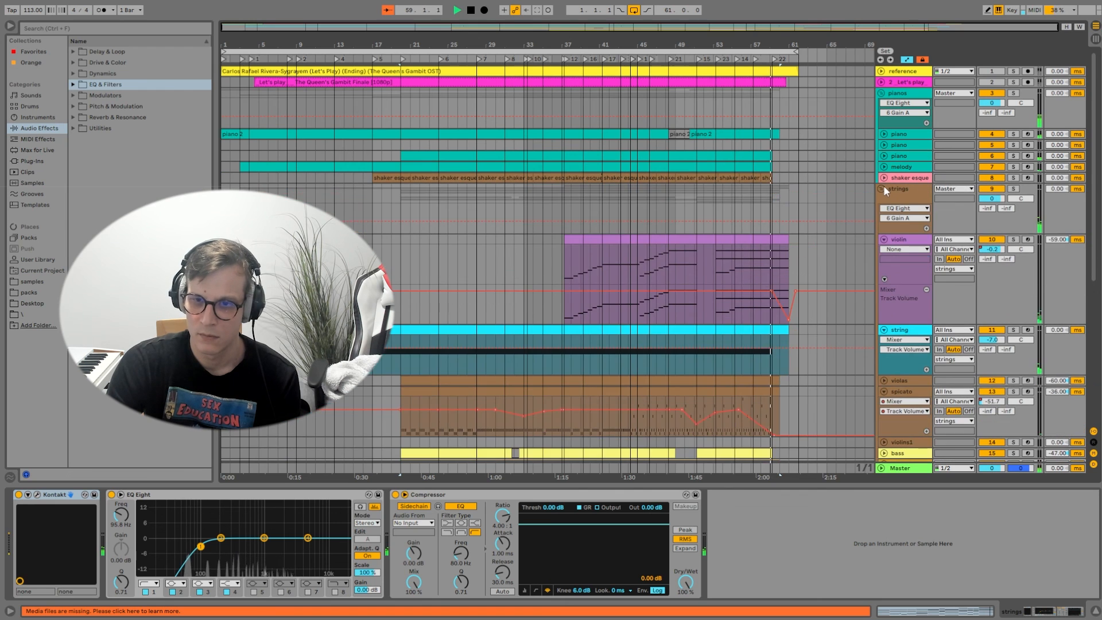
Fold the strings and woodwinds groups and the horn track
{"action": "left_click", "coordinate": [881, 189]}
{"action": "left_click", "coordinate": [882, 209]}
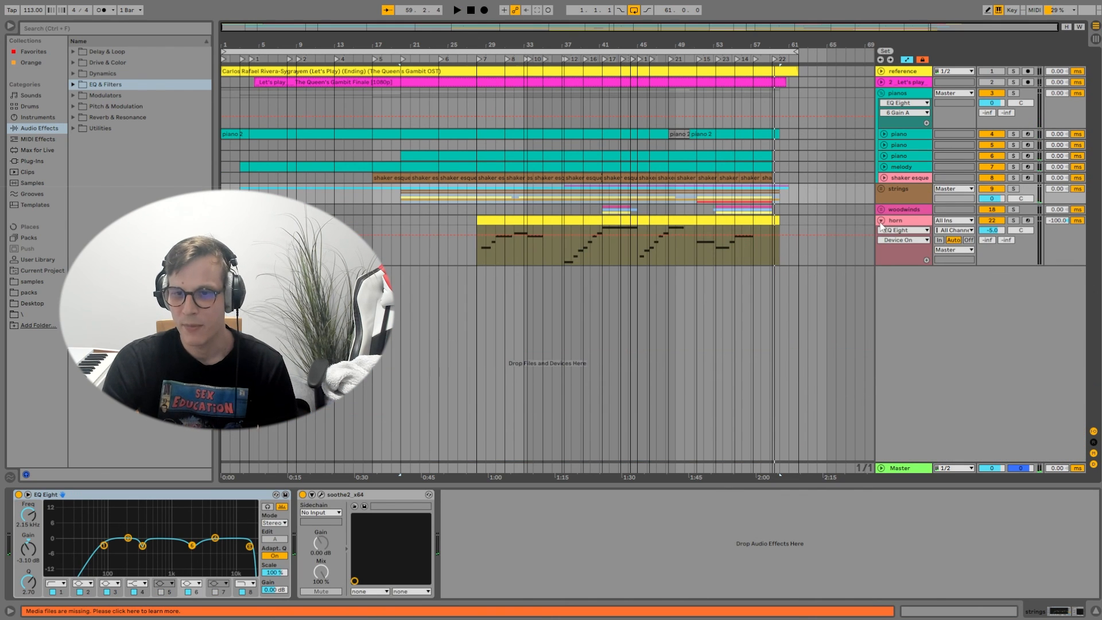
{"action": "left_click", "coordinate": [882, 220]}
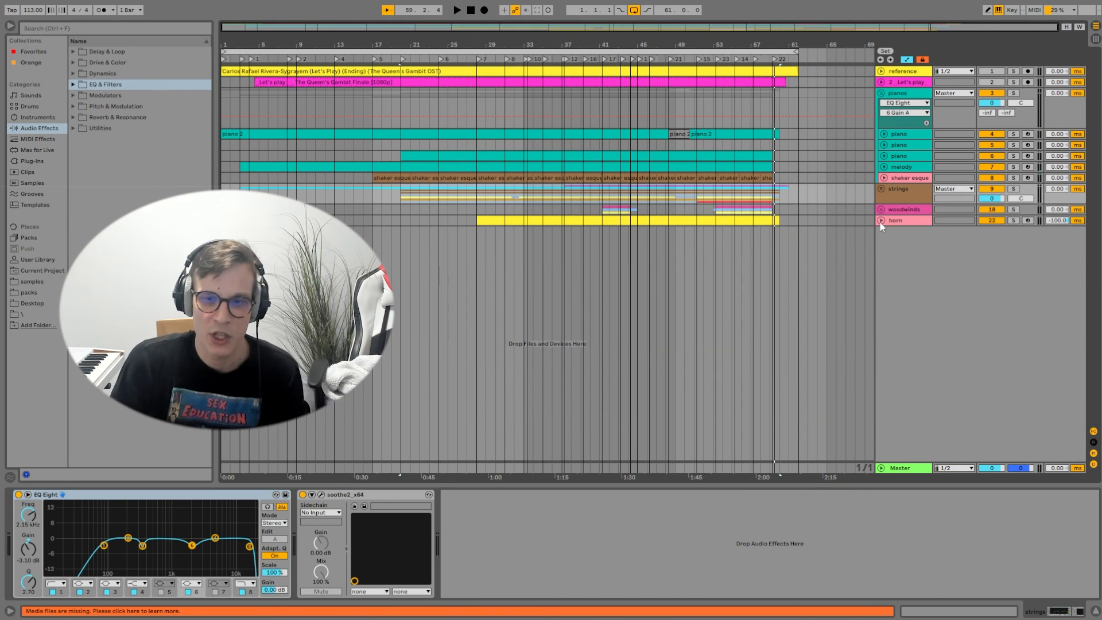